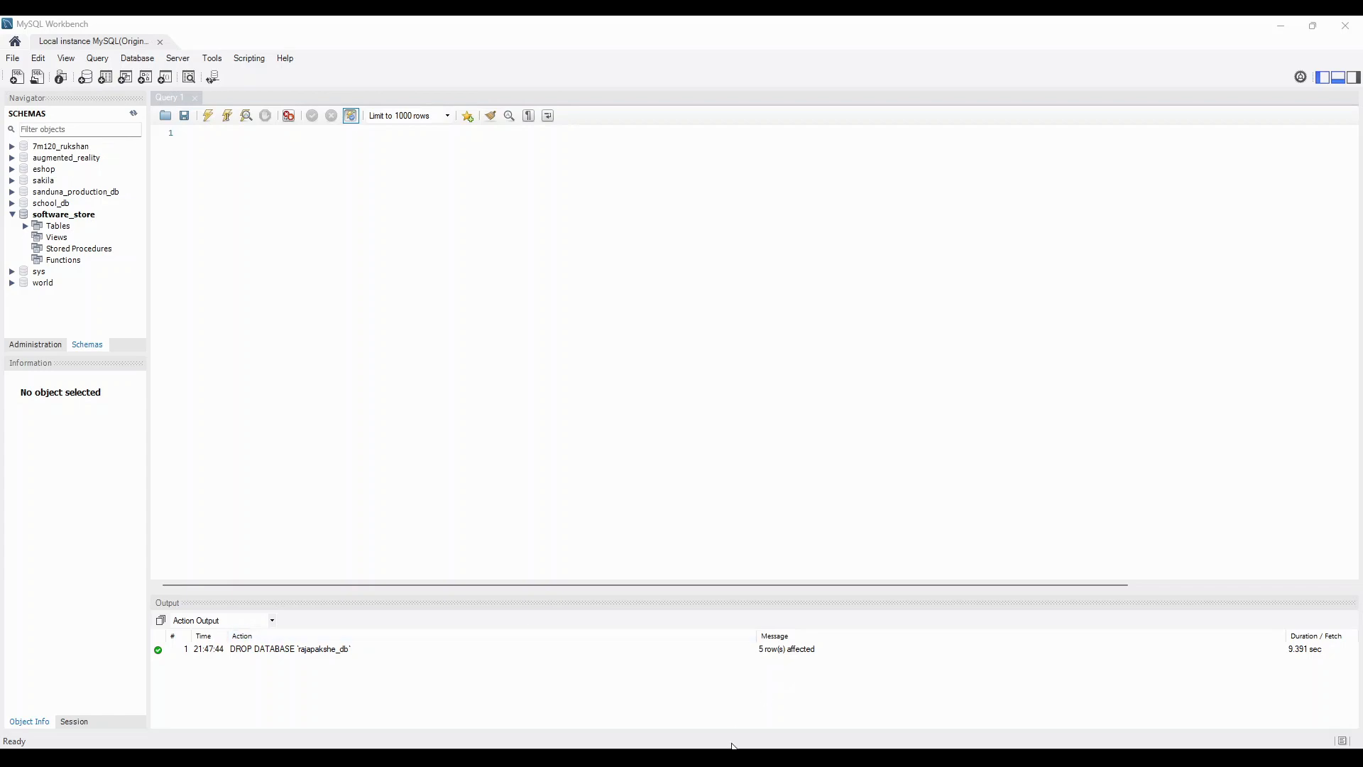
Create a new, empty database model.
{"action": "key", "text": "alt+Tab"}
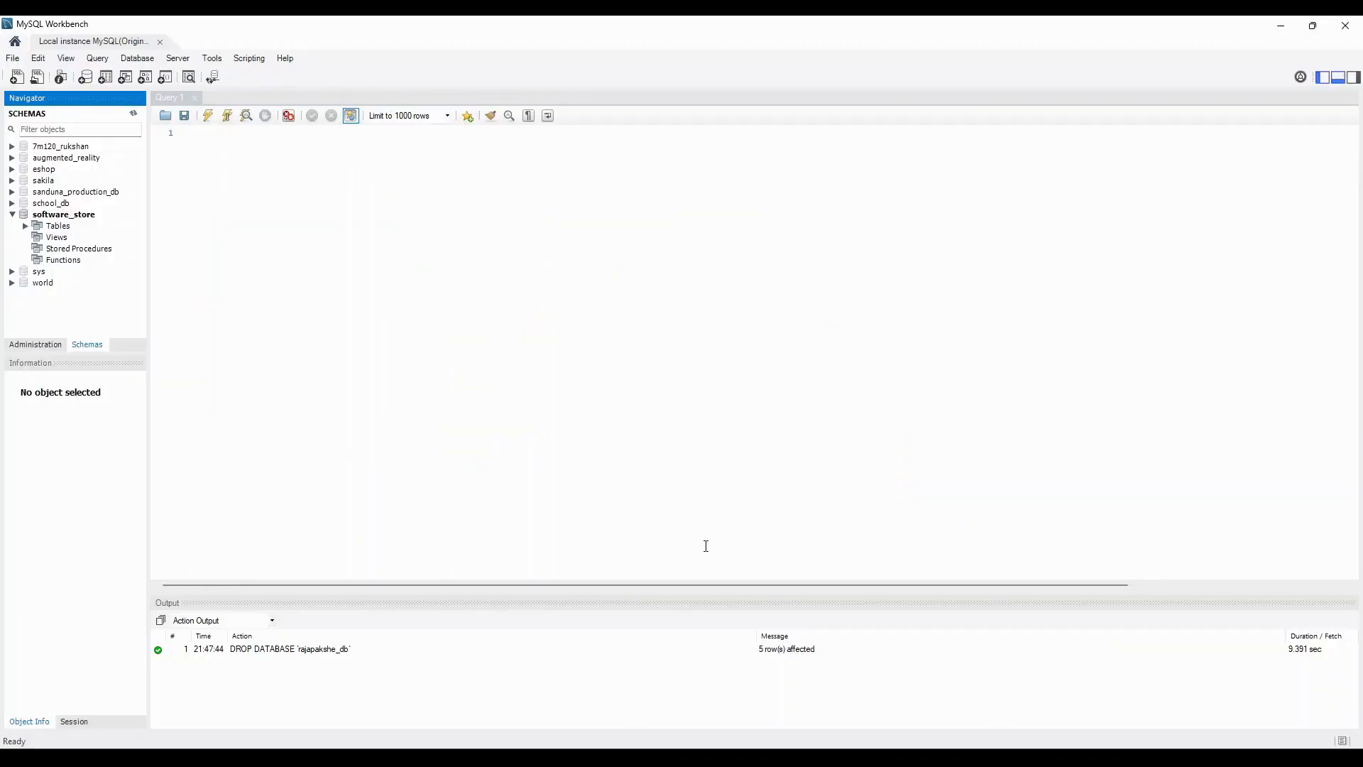
{"action": "left_click", "coordinate": [14, 61]}
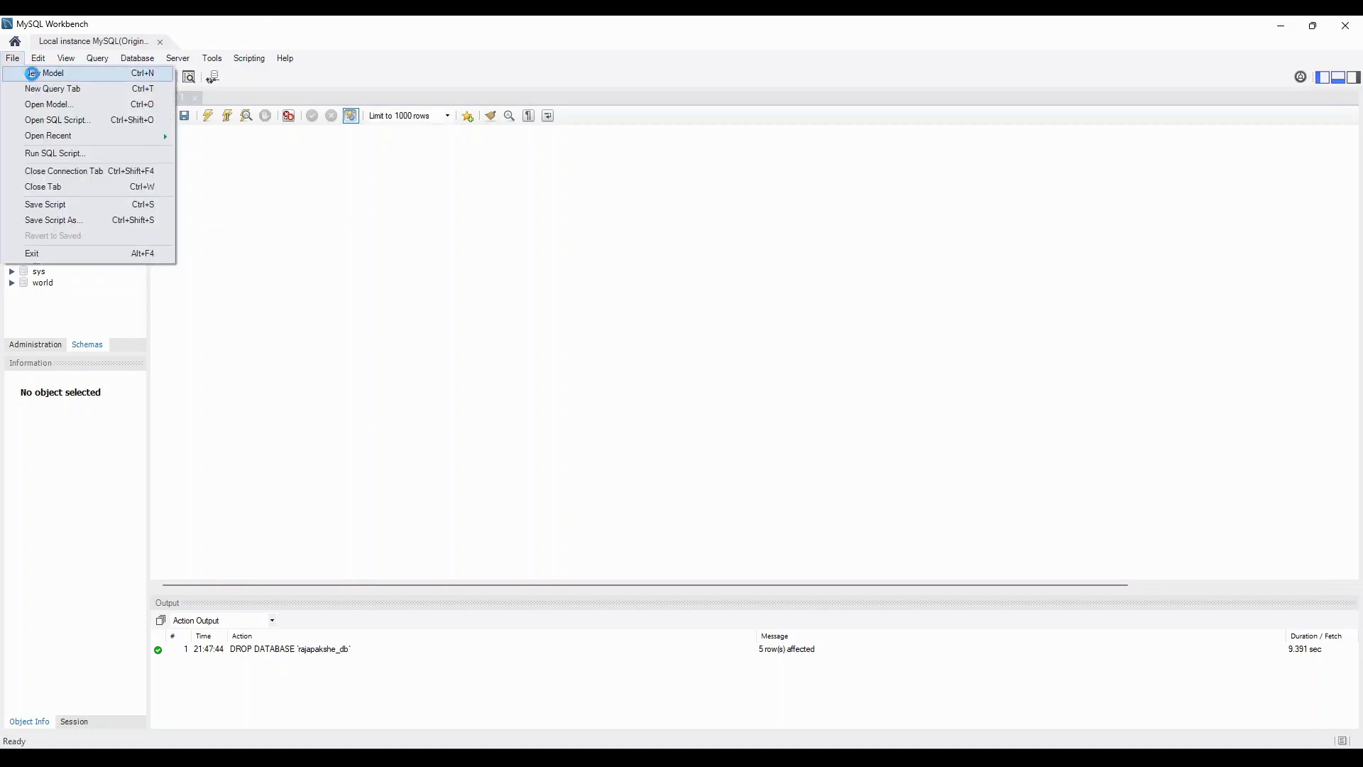
{"action": "left_click", "coordinate": [33, 72]}
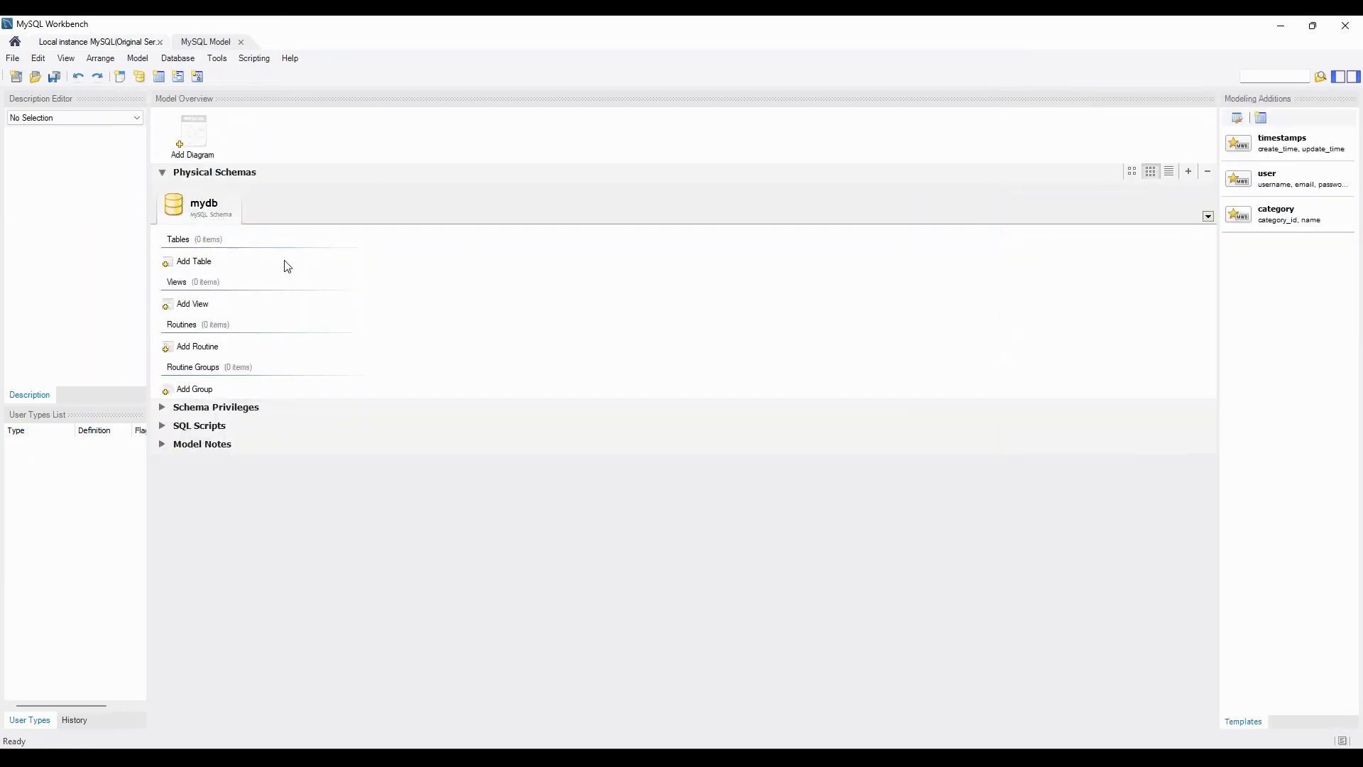
Rename the model's mydb schema to rajapkshe_db and close the schema editor.
{"action": "double_click", "coordinate": [214, 213]}
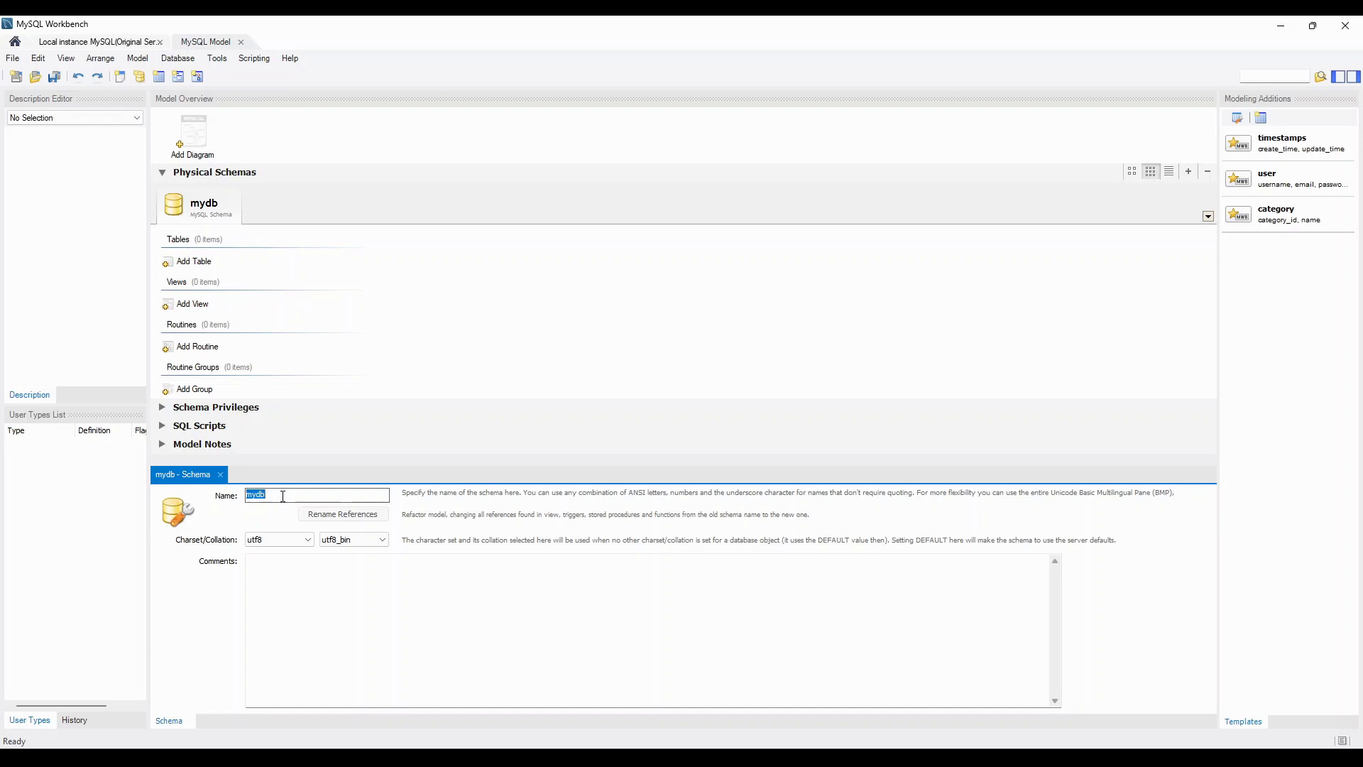
{"action": "type", "text": "rajapka"}
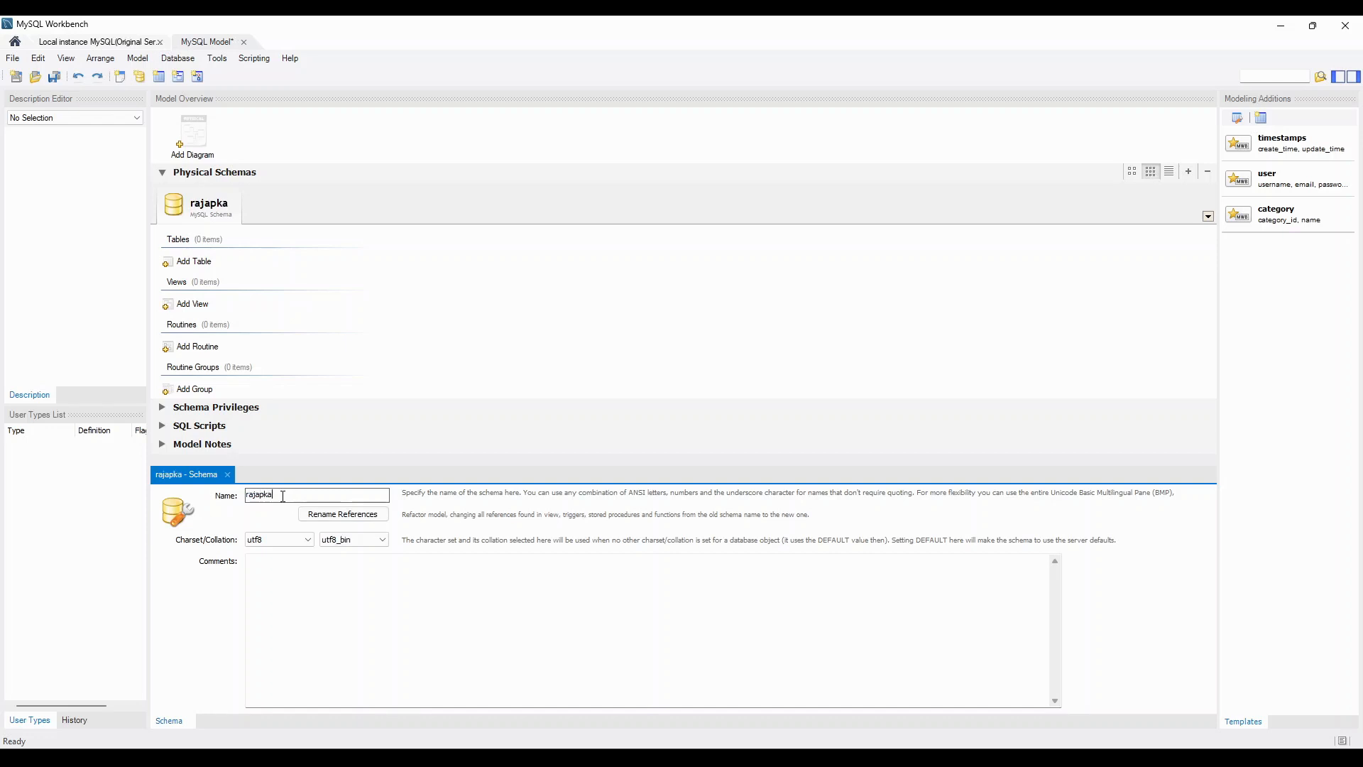
{"action": "key", "text": "BackSpace"}
{"action": "type", "text": "she_db"}
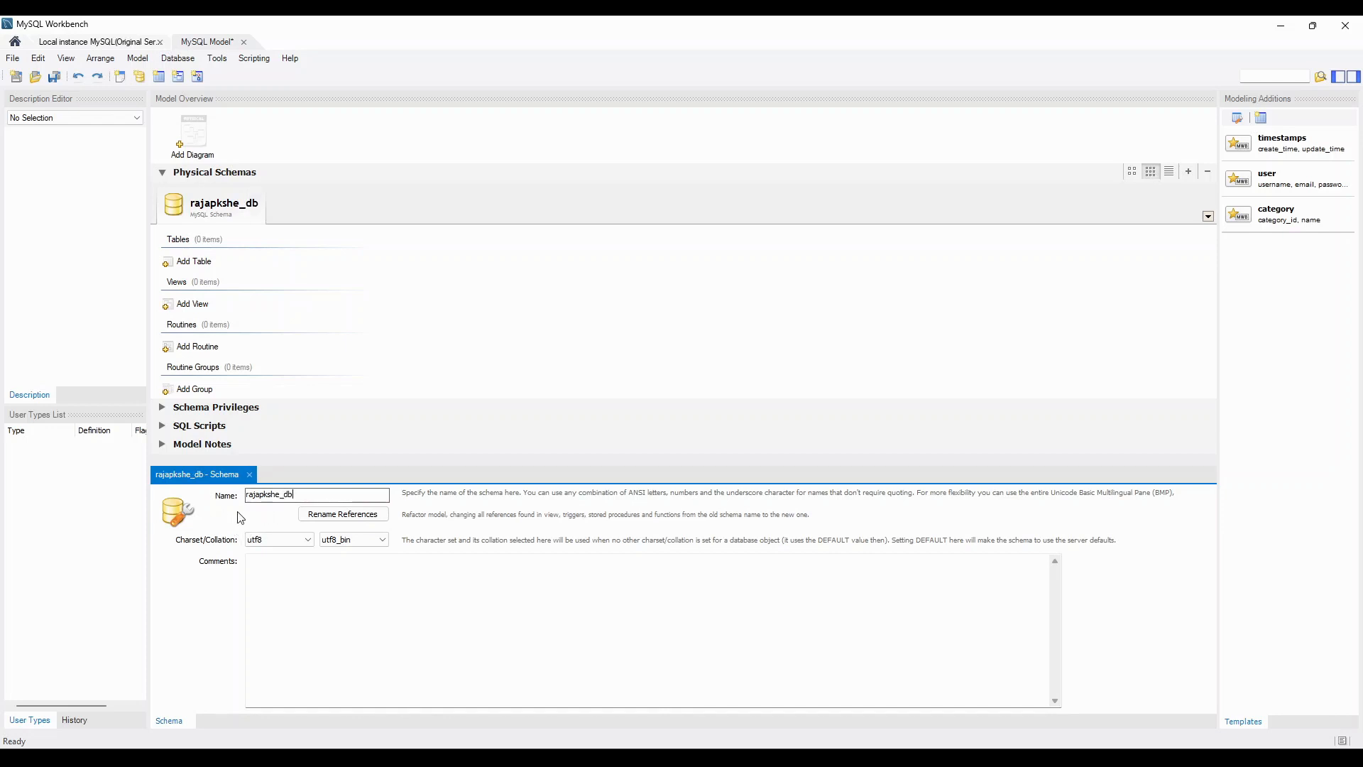
{"action": "left_click_drag", "start_coordinate": [321, 495], "coordinate": [239, 493]}
{"action": "left_click", "coordinate": [249, 474]}
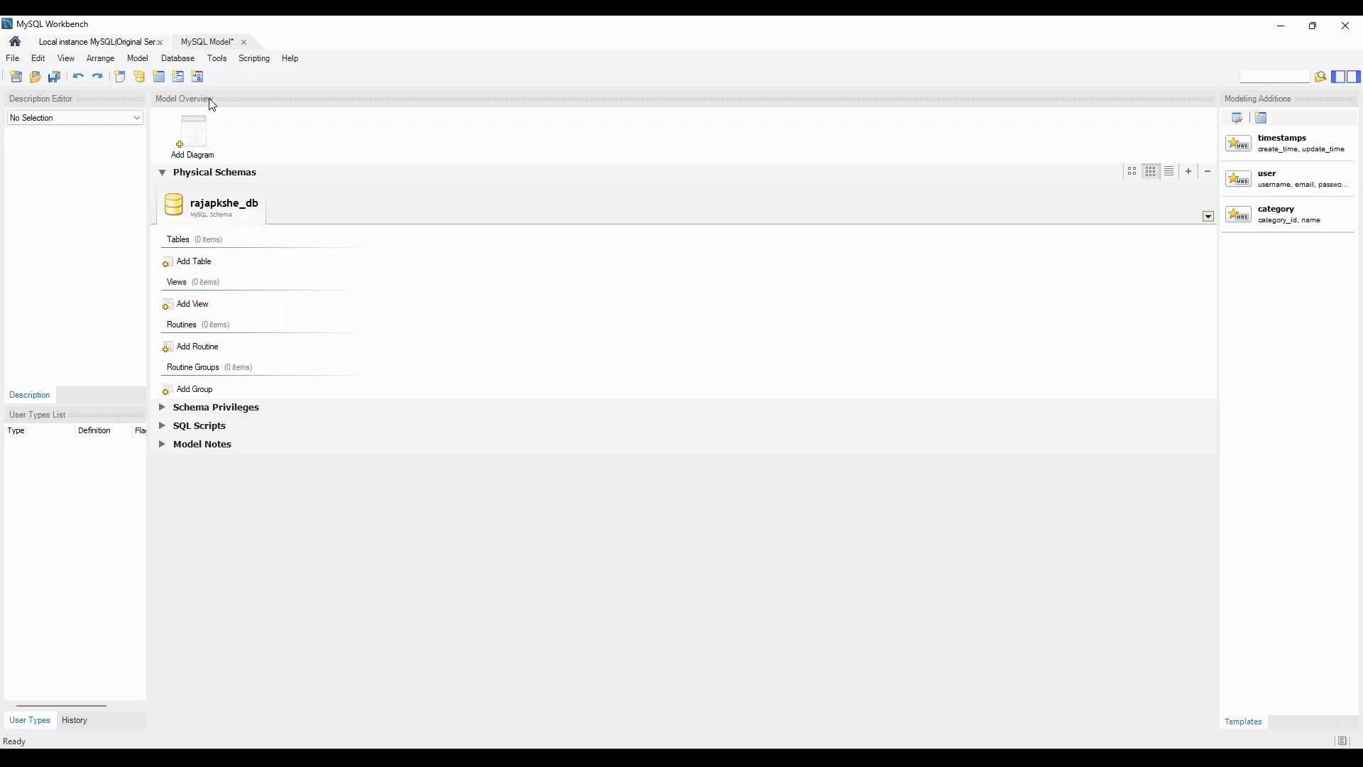
Add an EER diagram to the model and check the table specifications in Question Set 03.pdf.
{"action": "double_click", "coordinate": [193, 141]}
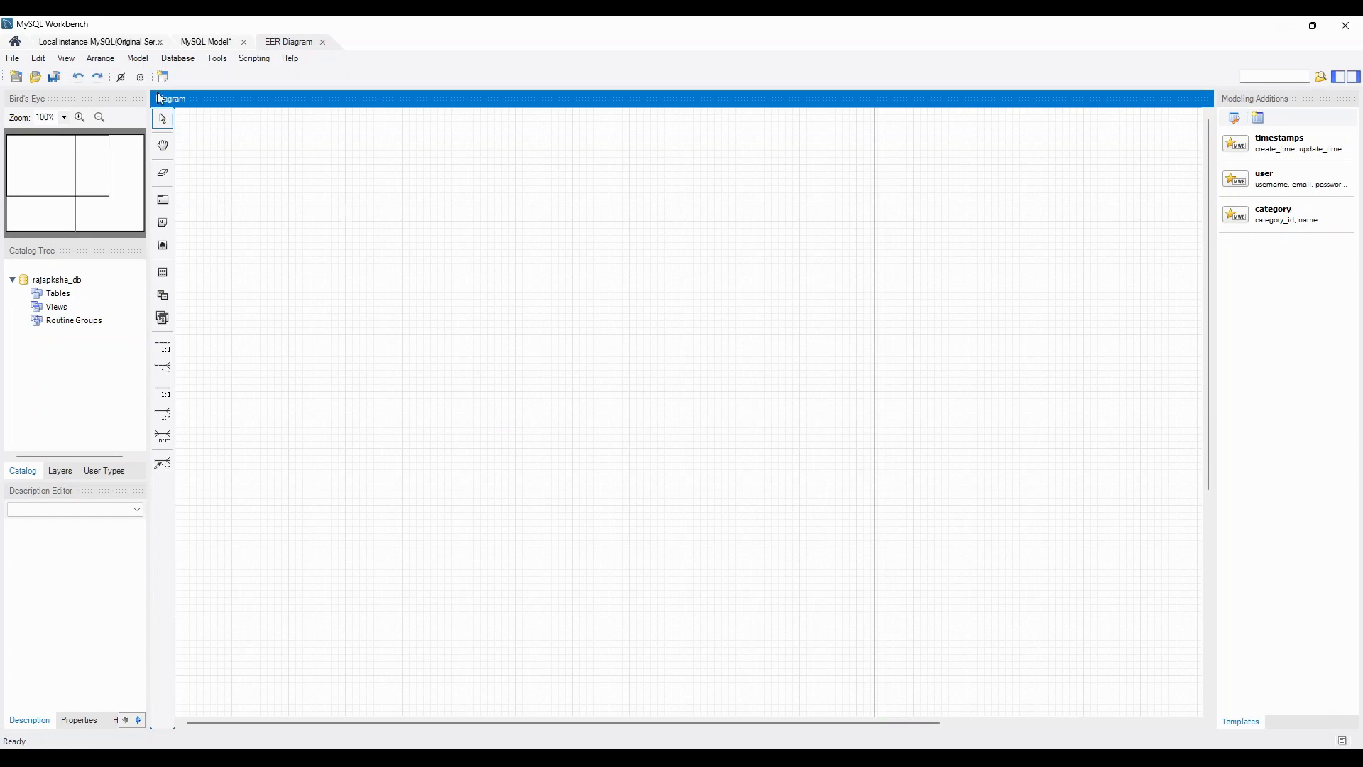
{"action": "left_click", "coordinate": [162, 436]}
{"action": "left_click", "coordinate": [165, 145]}
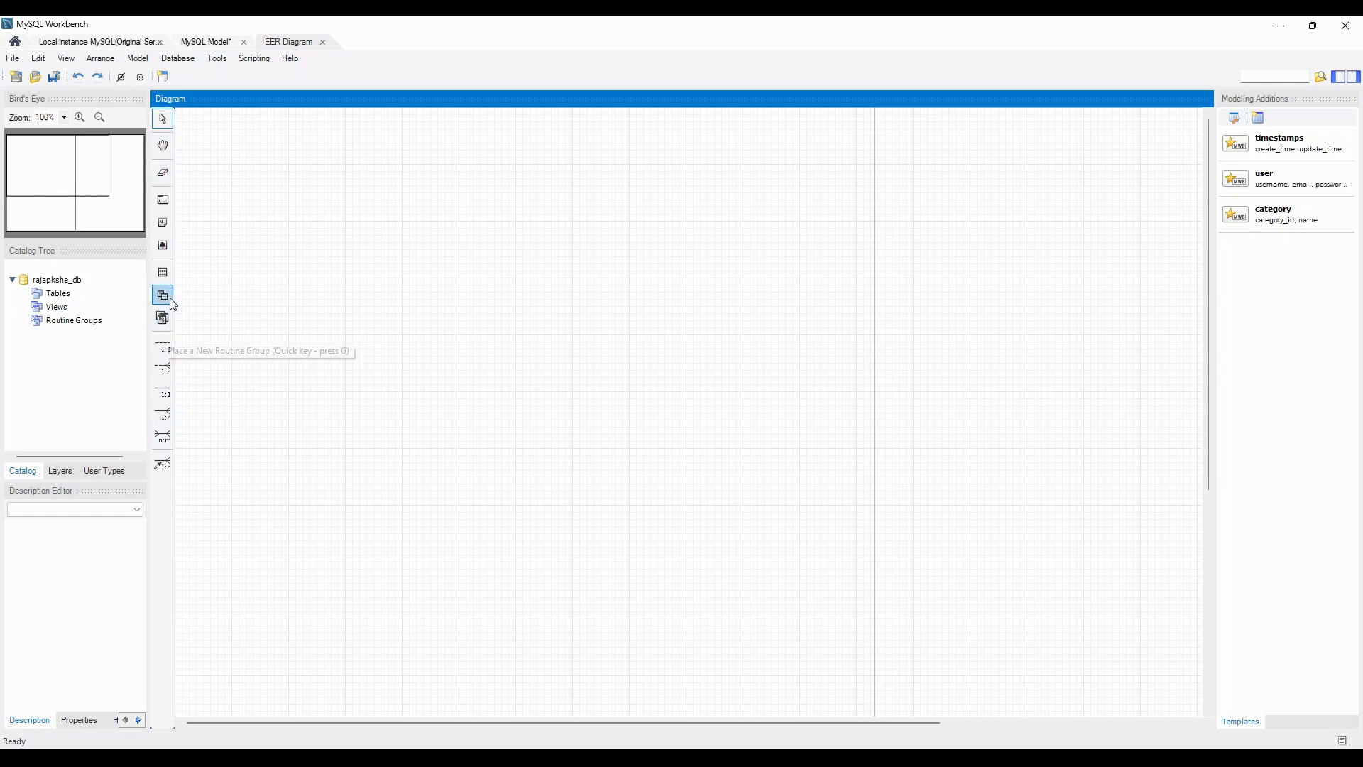
{"action": "left_click", "coordinate": [165, 274]}
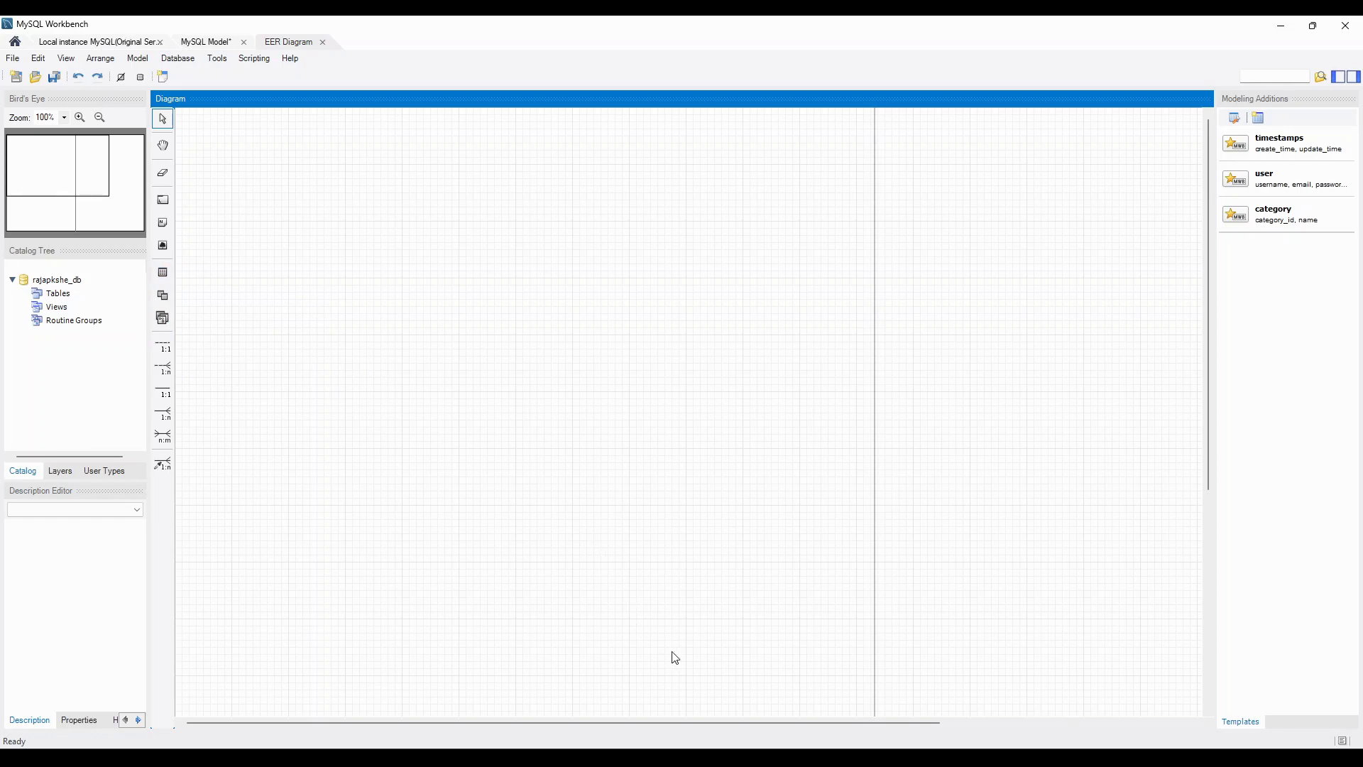
{"action": "left_click", "coordinate": [735, 757]}
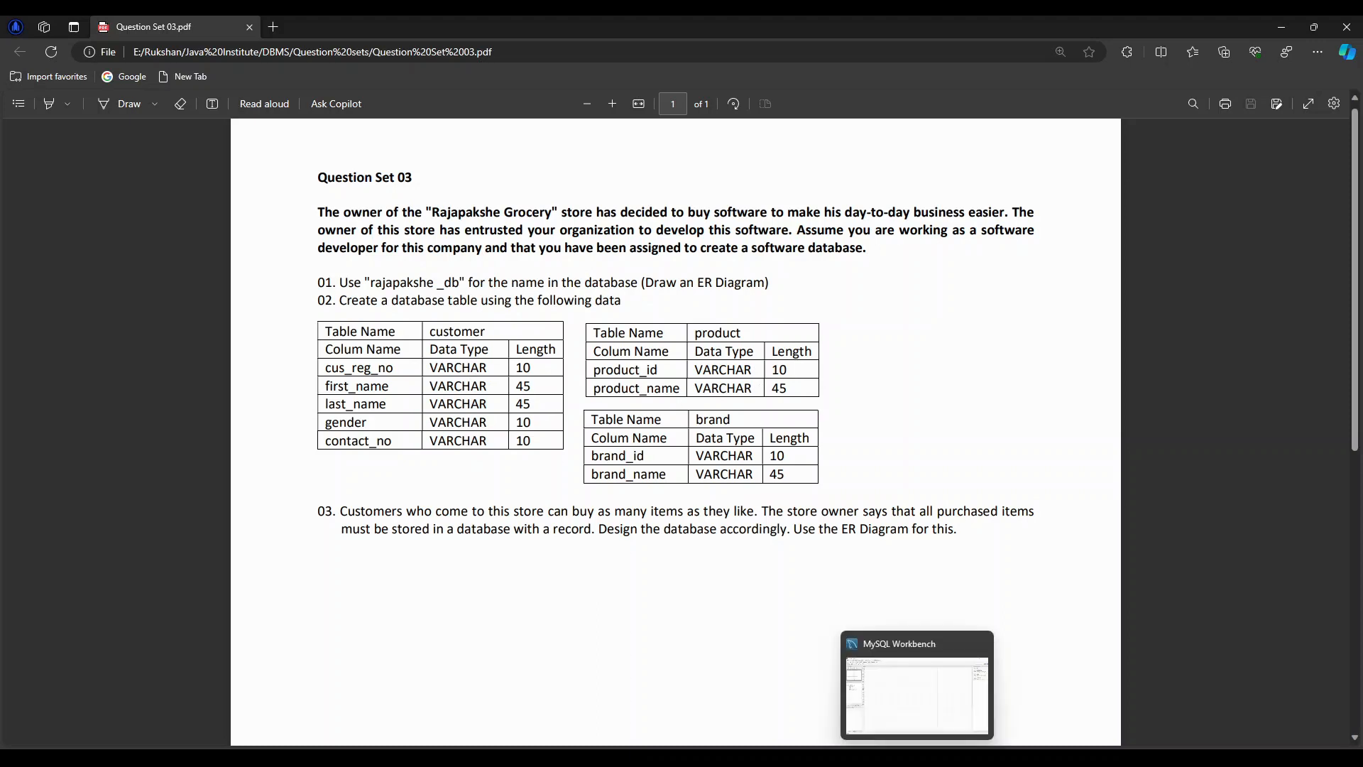
{"action": "left_click", "coordinate": [916, 760]}
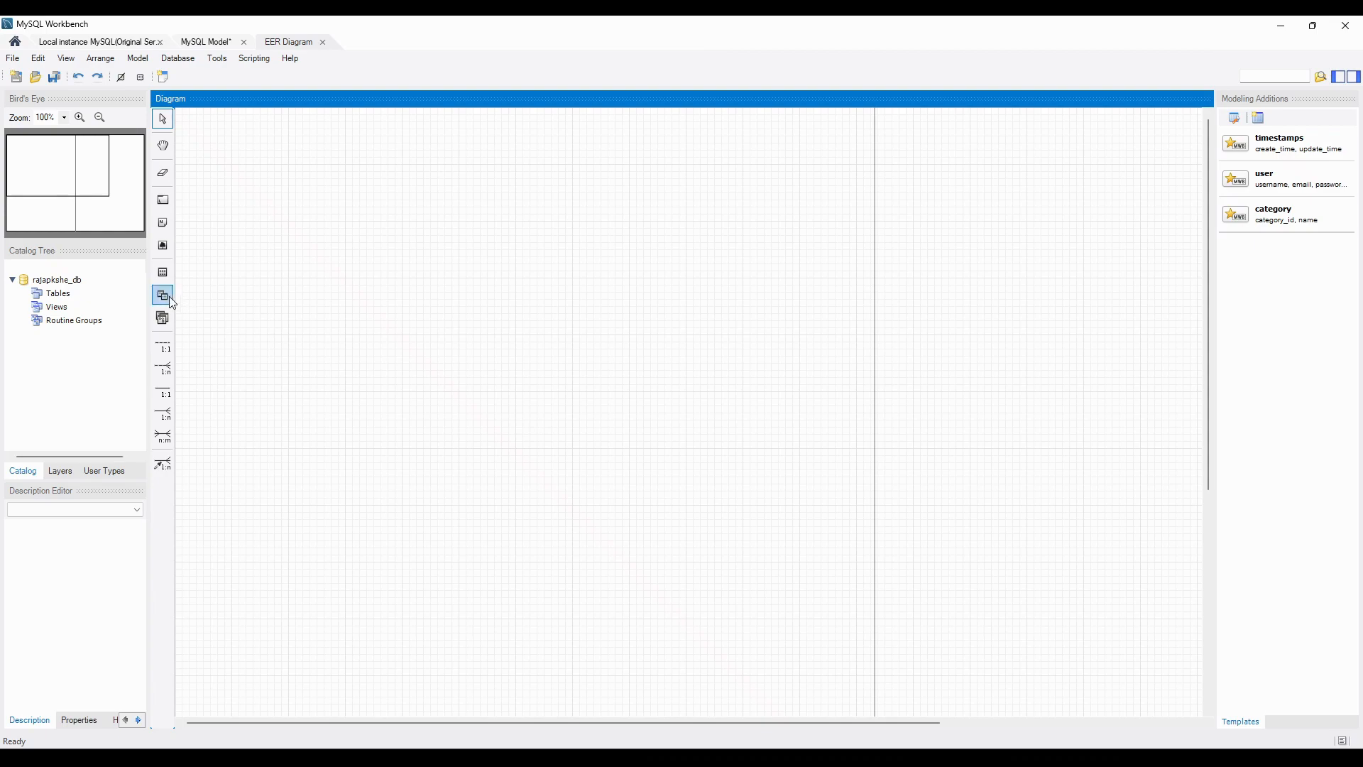
Place three new tables spaced apart across the upper part of the EER diagram.
{"action": "left_click", "coordinate": [162, 275]}
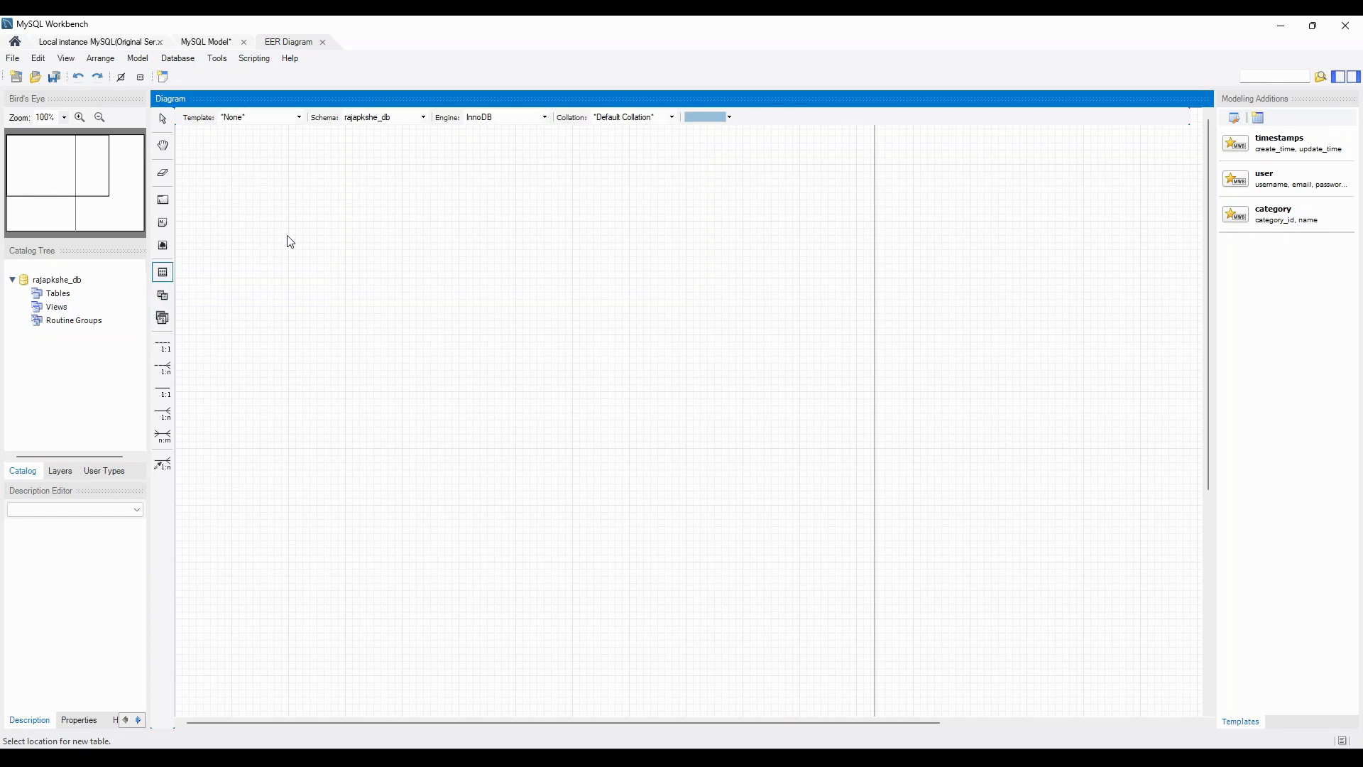
{"action": "left_click", "coordinate": [285, 192]}
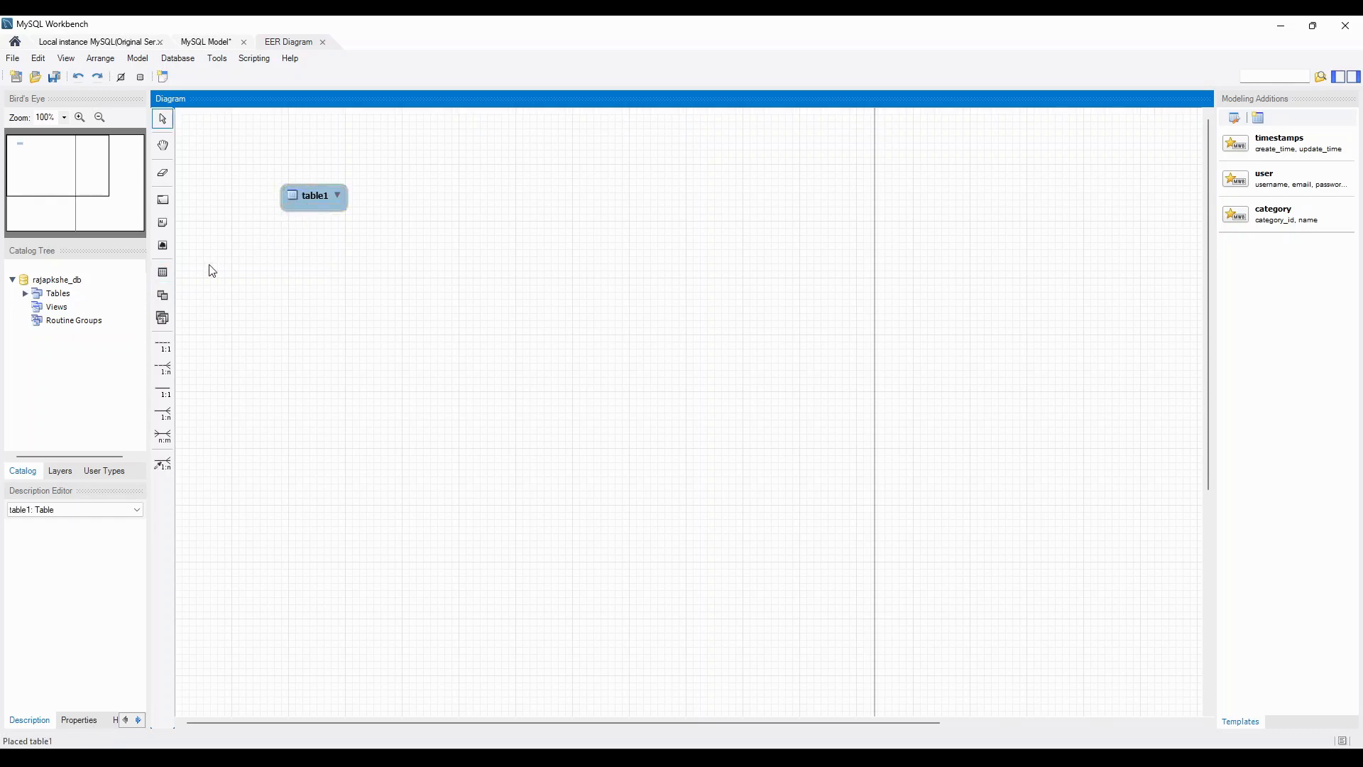
{"action": "left_click", "coordinate": [165, 279]}
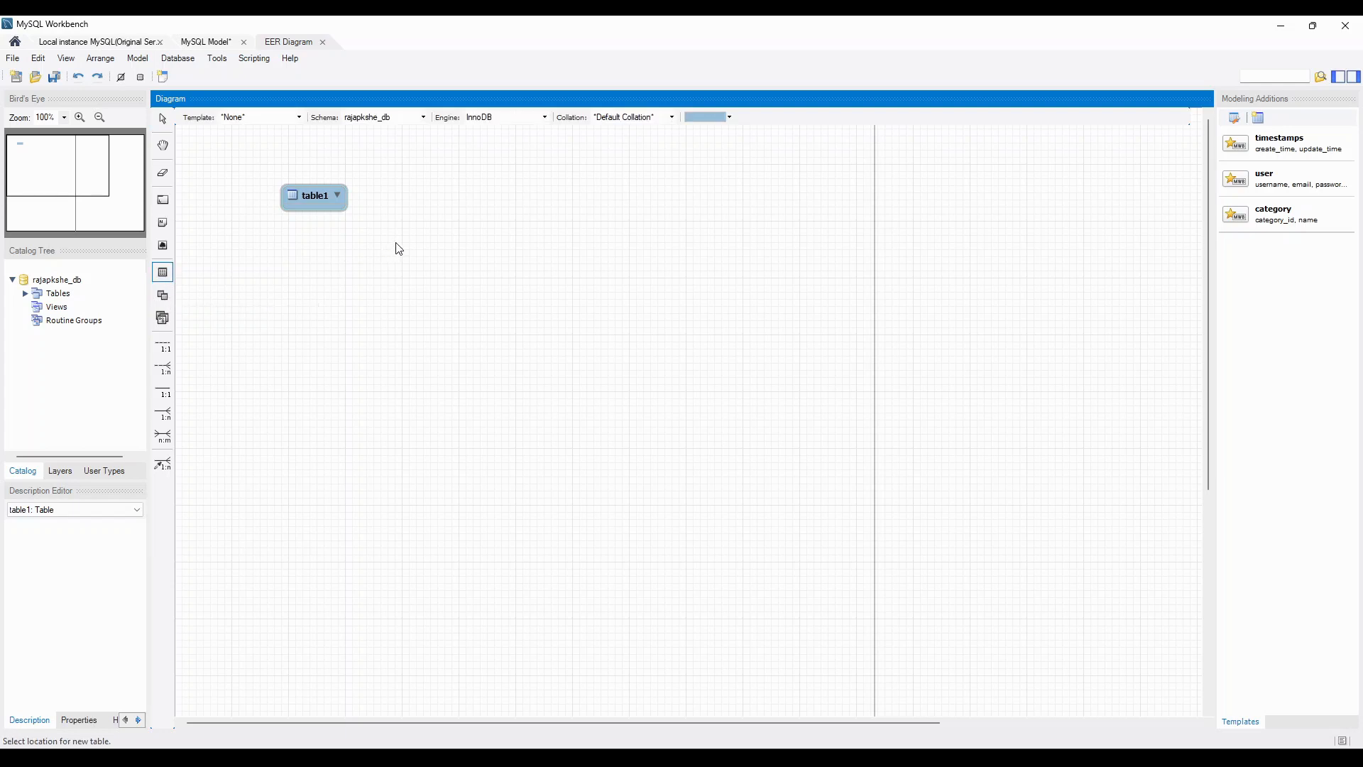
{"action": "left_click", "coordinate": [456, 206]}
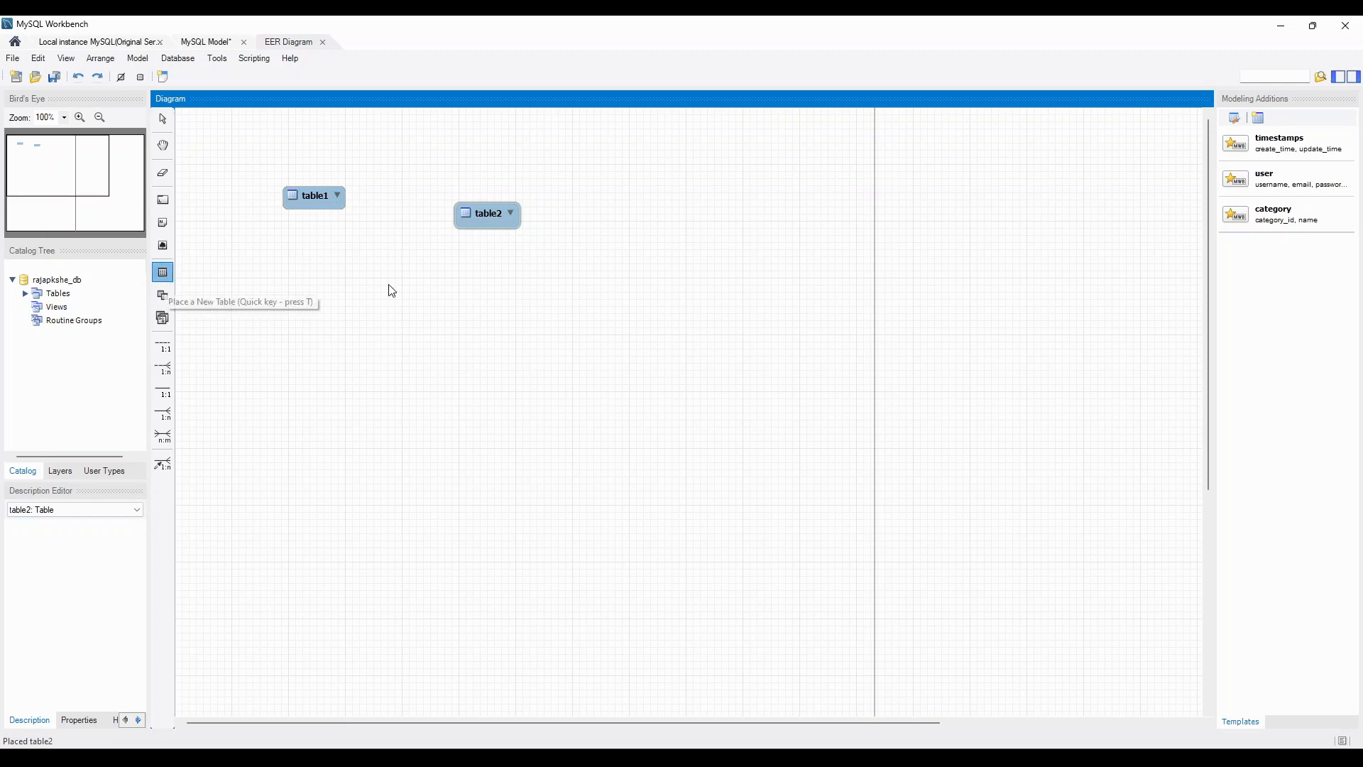
{"action": "left_click", "coordinate": [641, 236]}
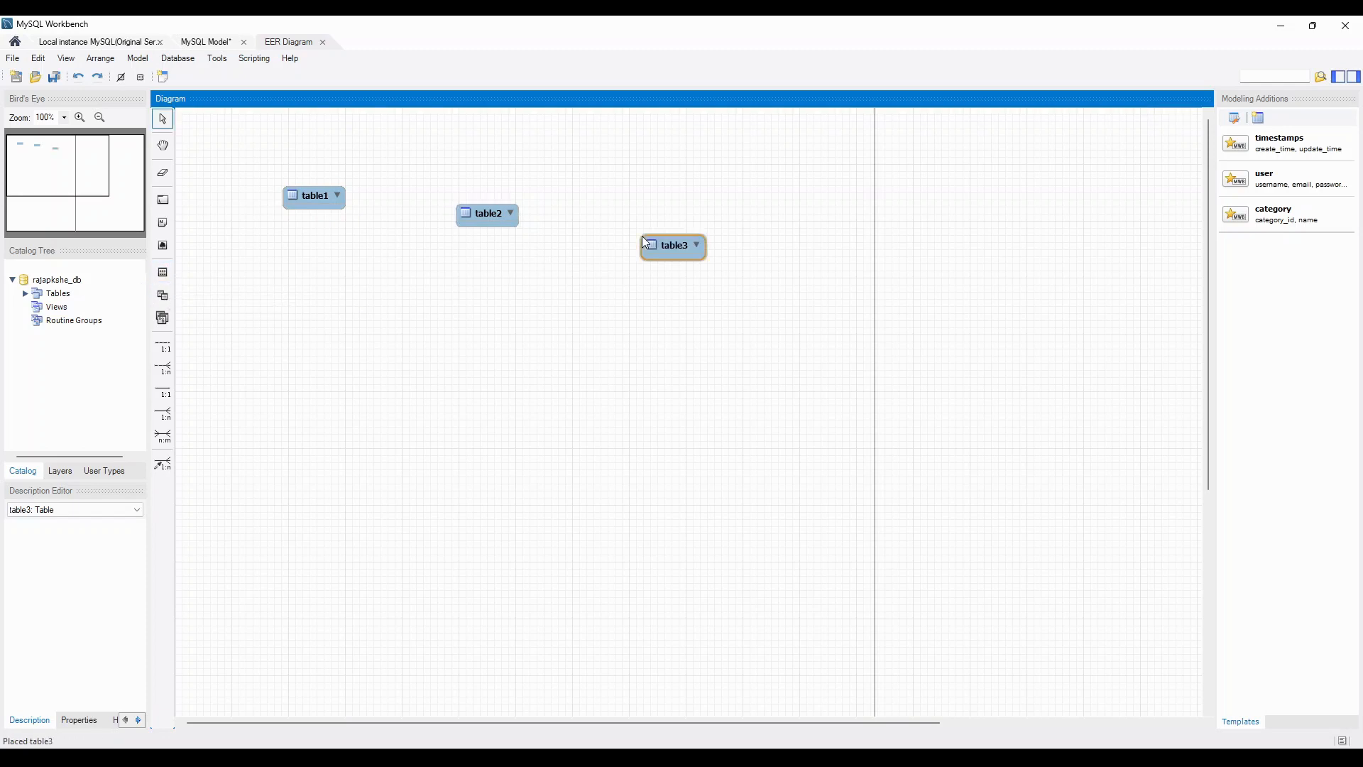
Open the first table for editing and arrange the Question Set 03 PDF side by side with MySQL Workbench.
{"action": "double_click", "coordinate": [317, 198]}
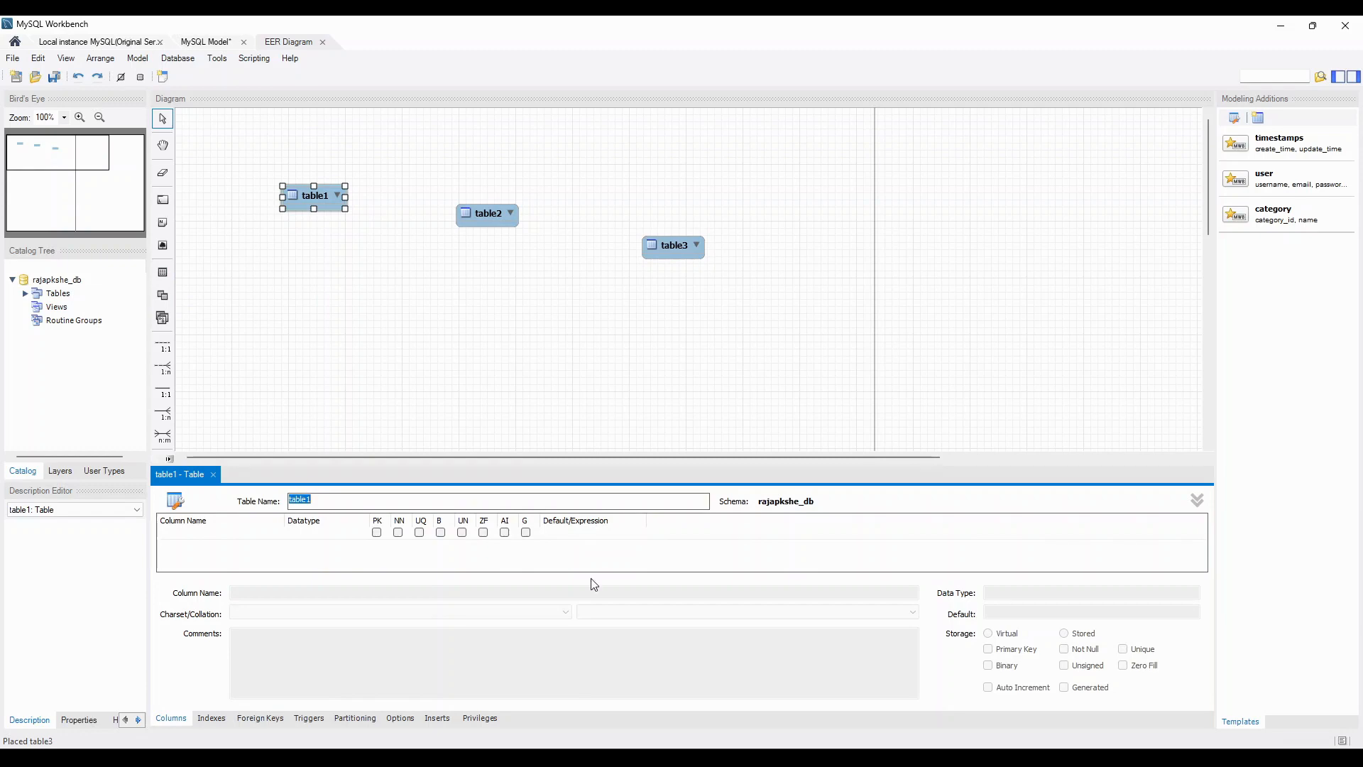
{"action": "key", "text": "alt+Tab"}
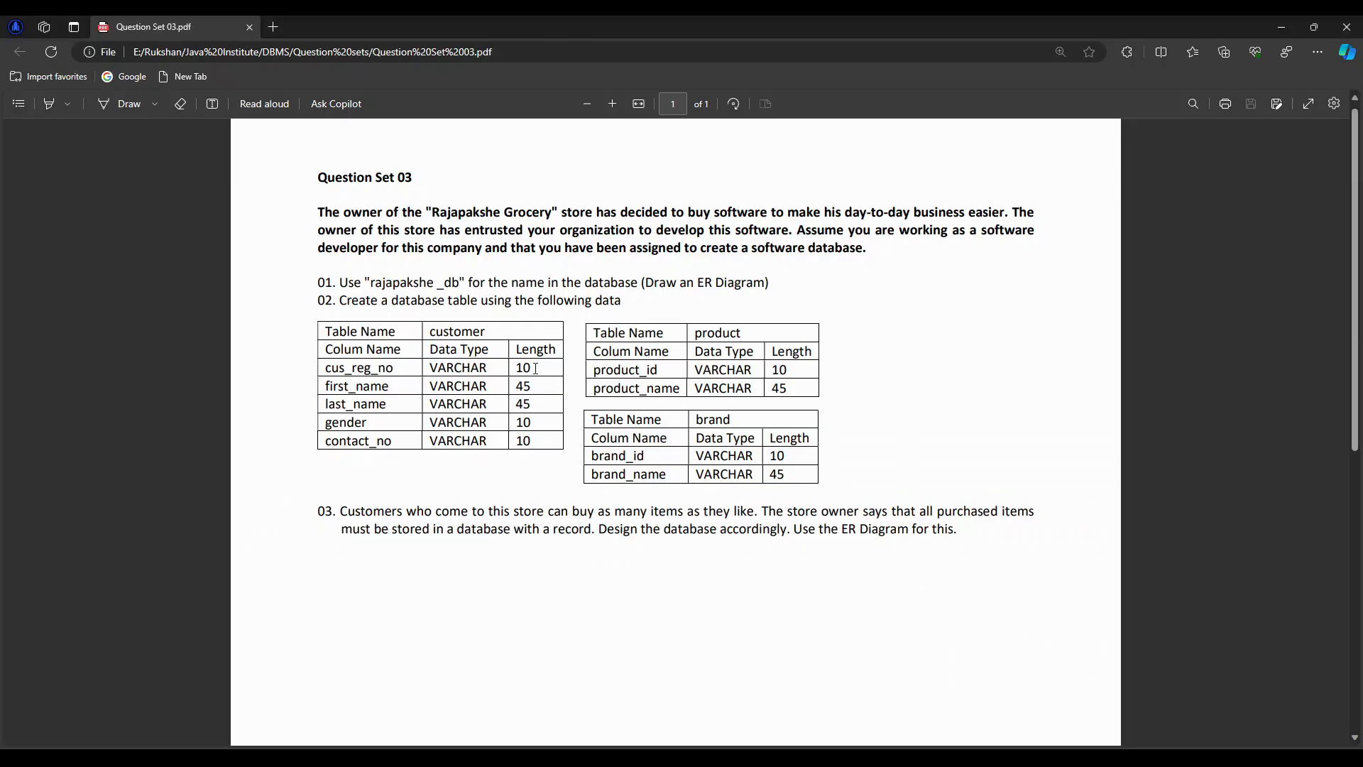
{"action": "left_click_drag", "start_coordinate": [628, 27], "coordinate": [1344, 186]}
{"action": "left_click_drag", "start_coordinate": [1340, 181], "coordinate": [1335, 188]}
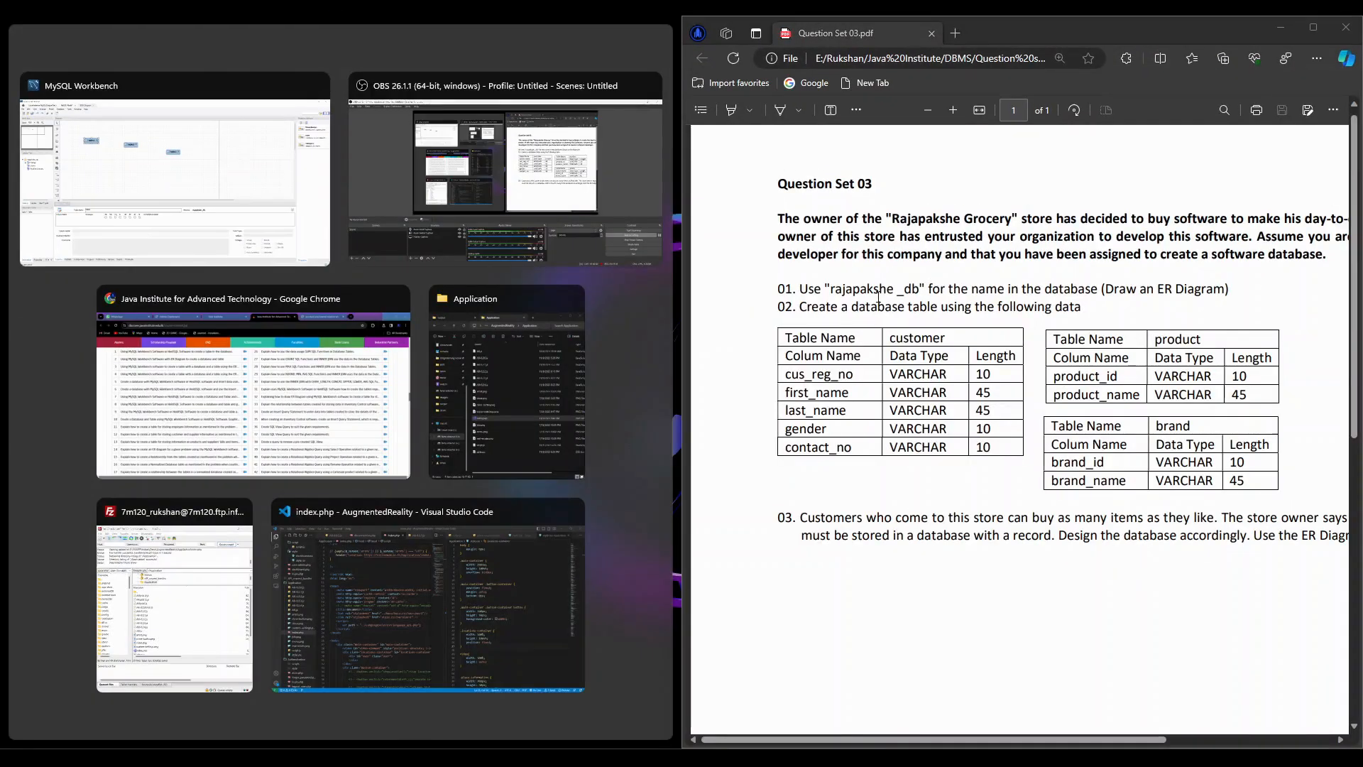
{"action": "left_click", "coordinate": [202, 181]}
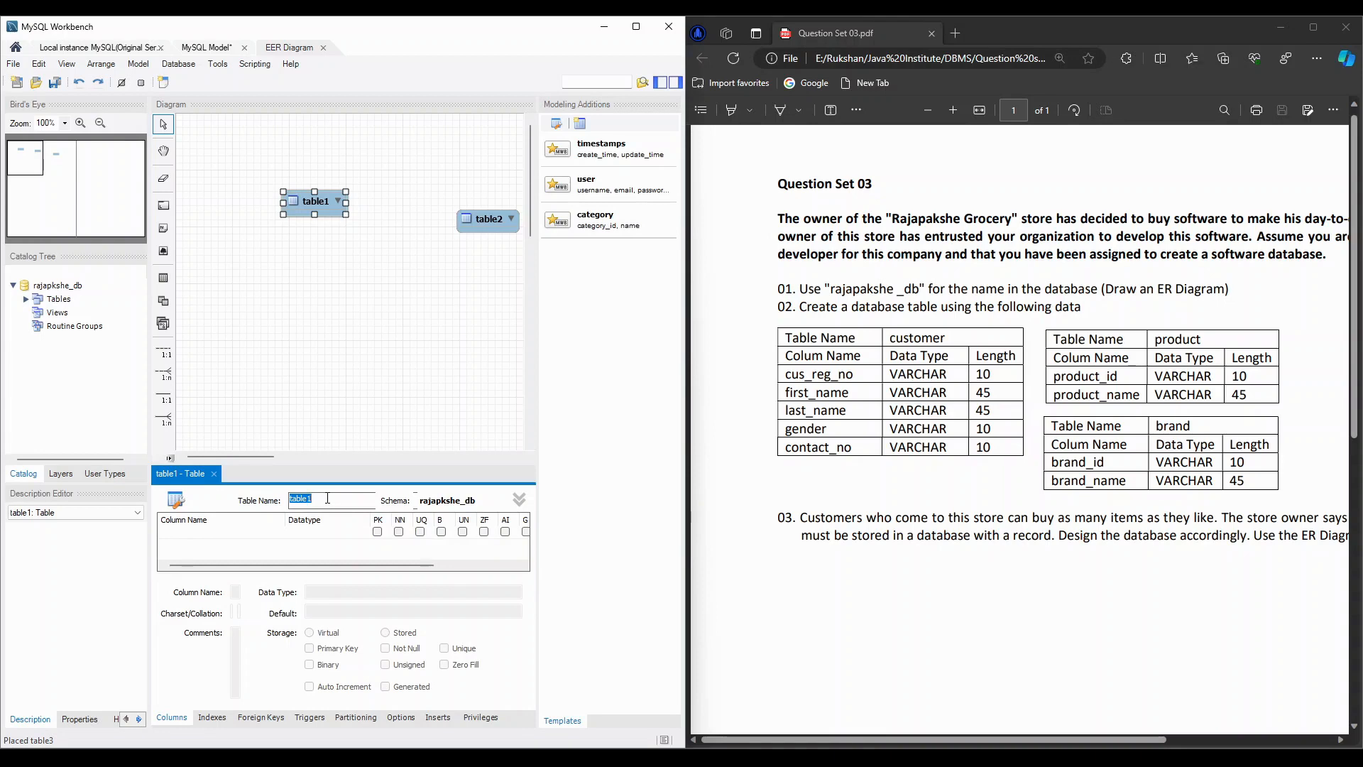
Rename the first table to customer and add cus_reg_no as its VARCHAR(10) primary key column.
{"action": "type", "text": "customer"}
{"action": "left_click", "coordinate": [221, 532]}
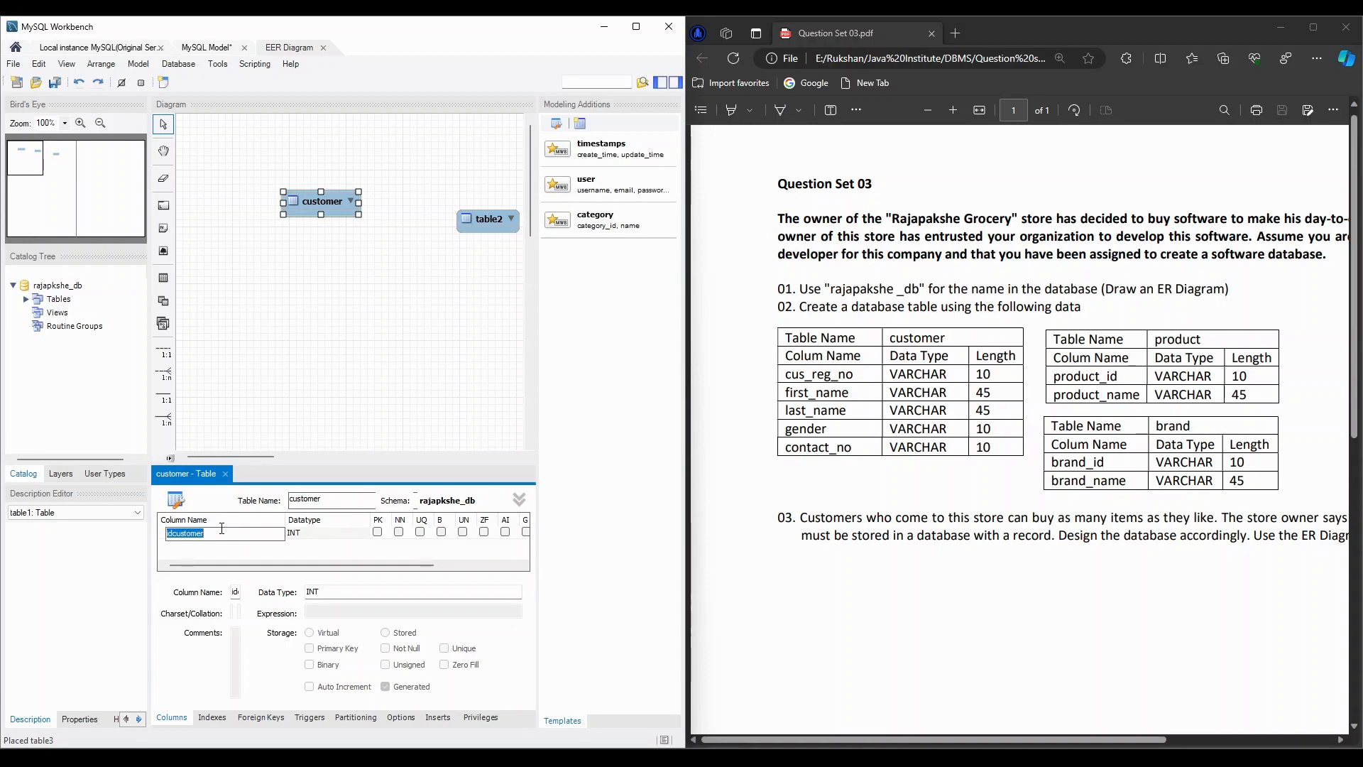
{"action": "type", "text": "cus_reg_no"}
{"action": "key", "text": "Tab"}
{"action": "type", "text": "VARCHAR()"}
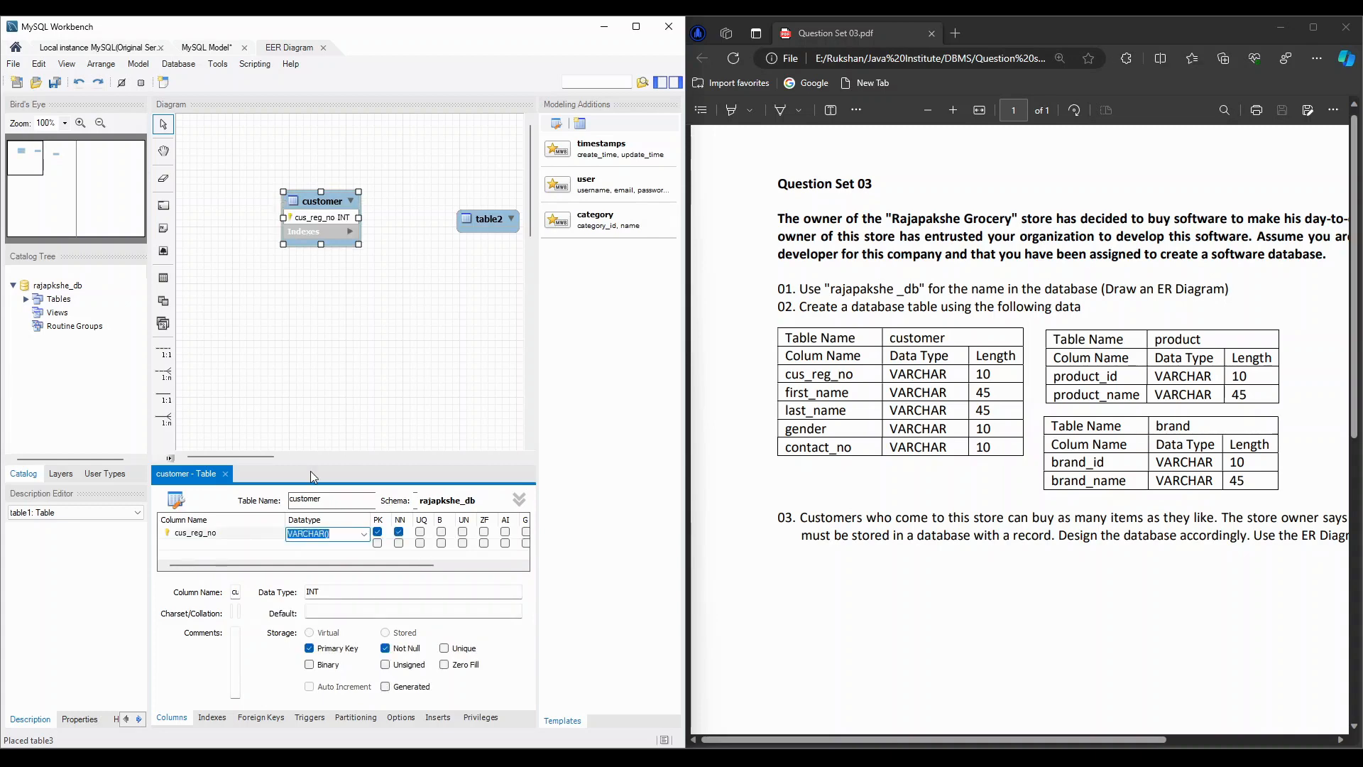
{"action": "type", "text": "10"}
{"action": "key", "text": "Return"}
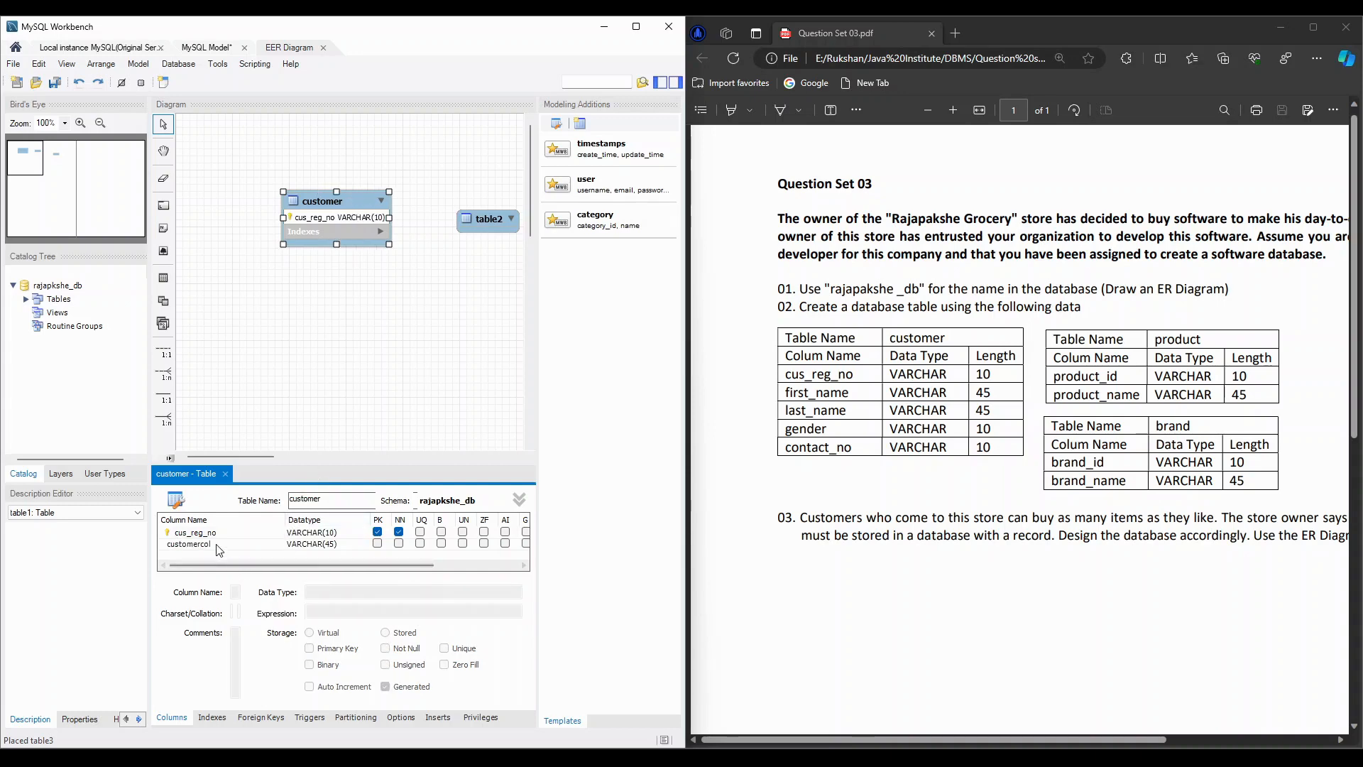
Add first_name and last_name columns of type VARCHAR(45) to the customer table.
{"action": "left_click", "coordinate": [218, 544]}
{"action": "type", "text": "first_name"}
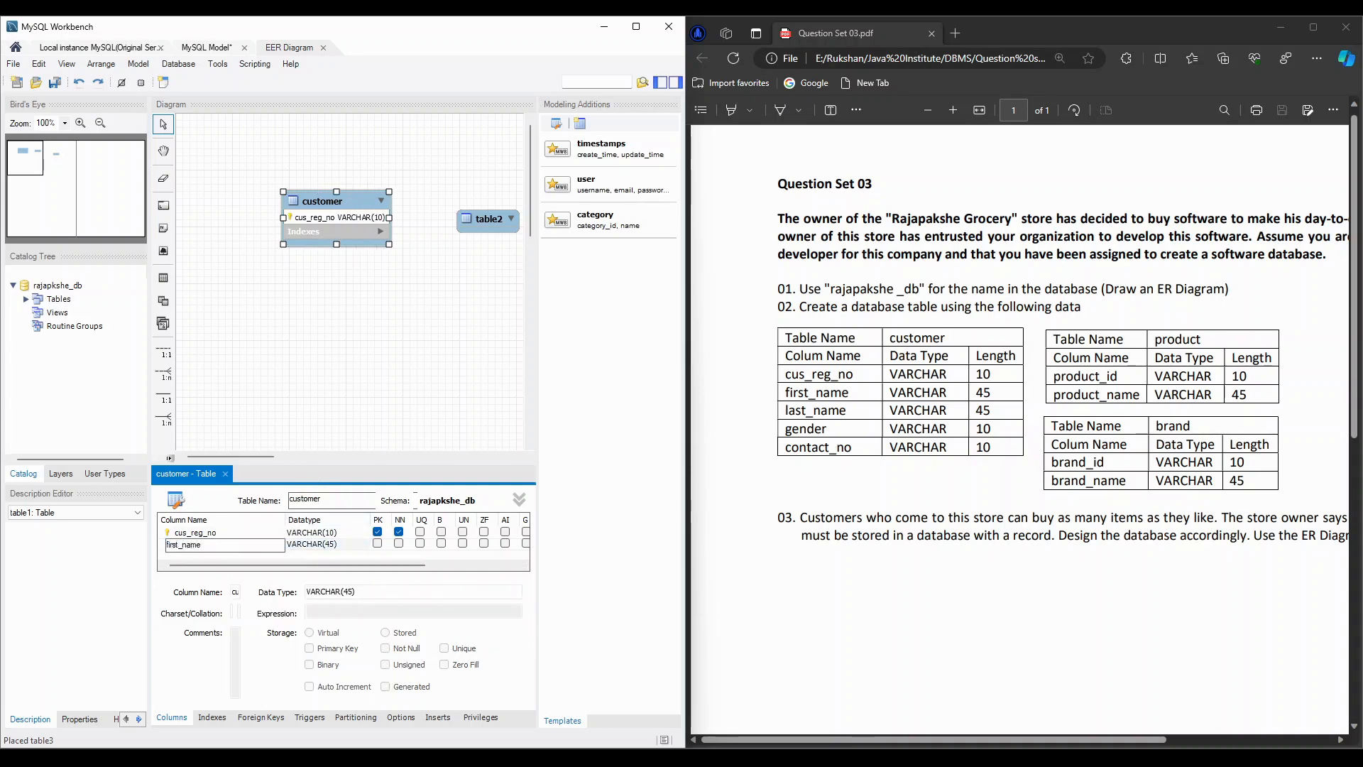
{"action": "key", "text": "Return"}
{"action": "key", "text": "Return"}
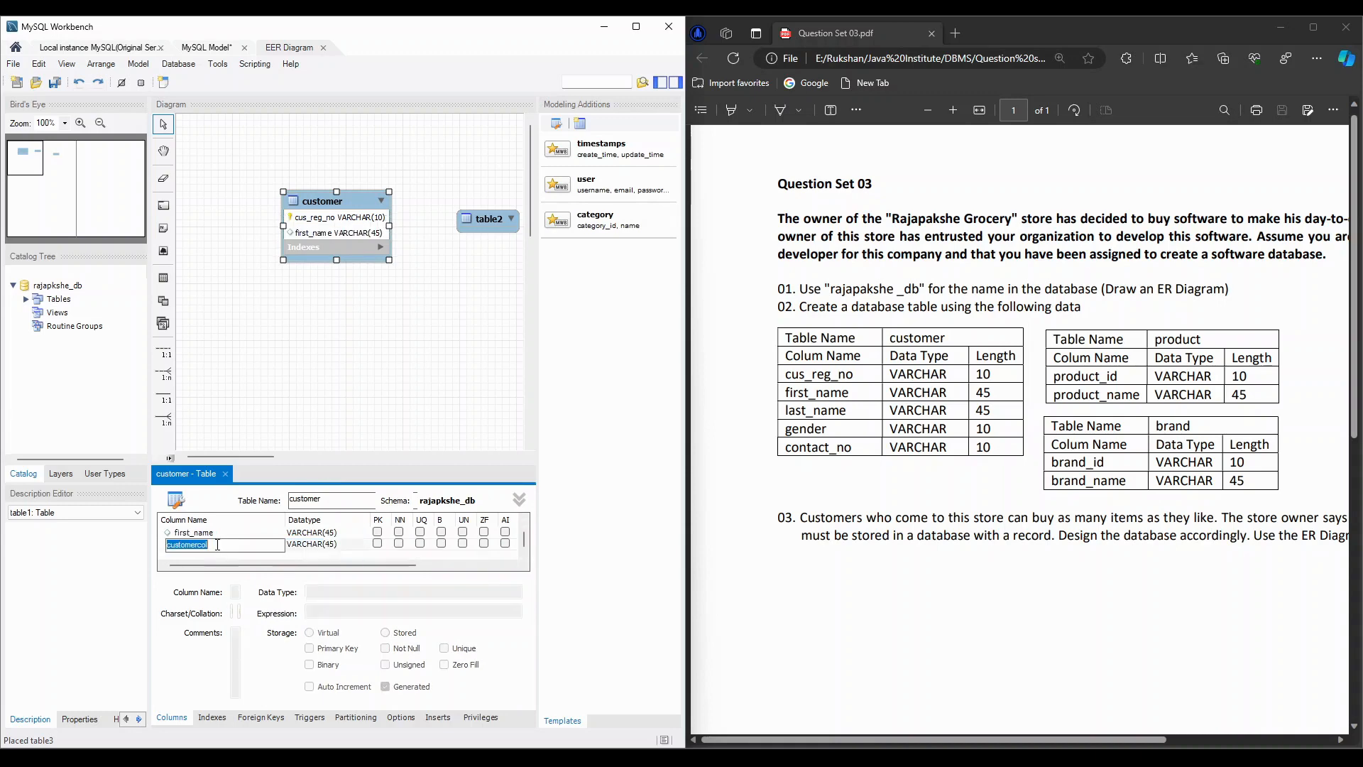
{"action": "type", "text": "last_name"}
{"action": "key", "text": "Return"}
{"action": "key", "text": "Return"}
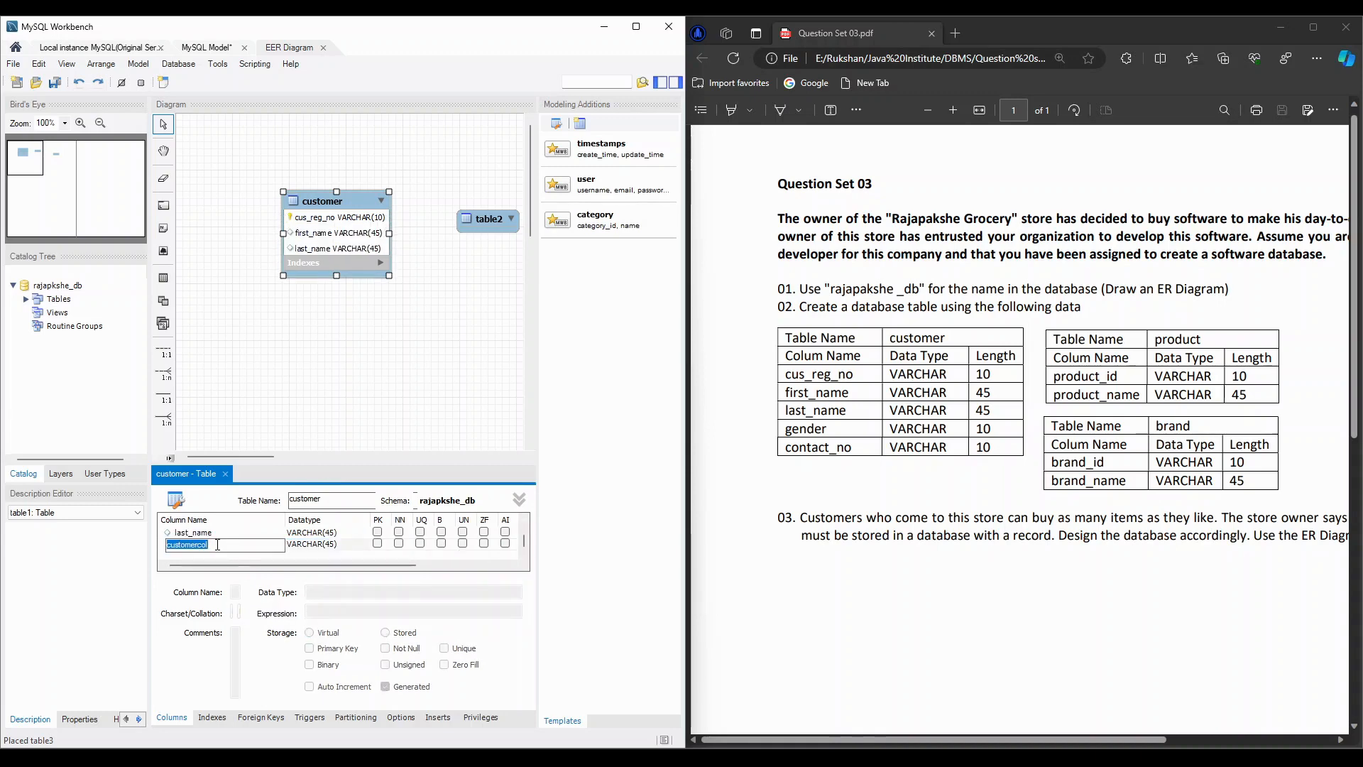
Add a gender column of type VARCHAR(10) to the customer table.
{"action": "type", "text": "gender"}
{"action": "key", "text": "Tab"}
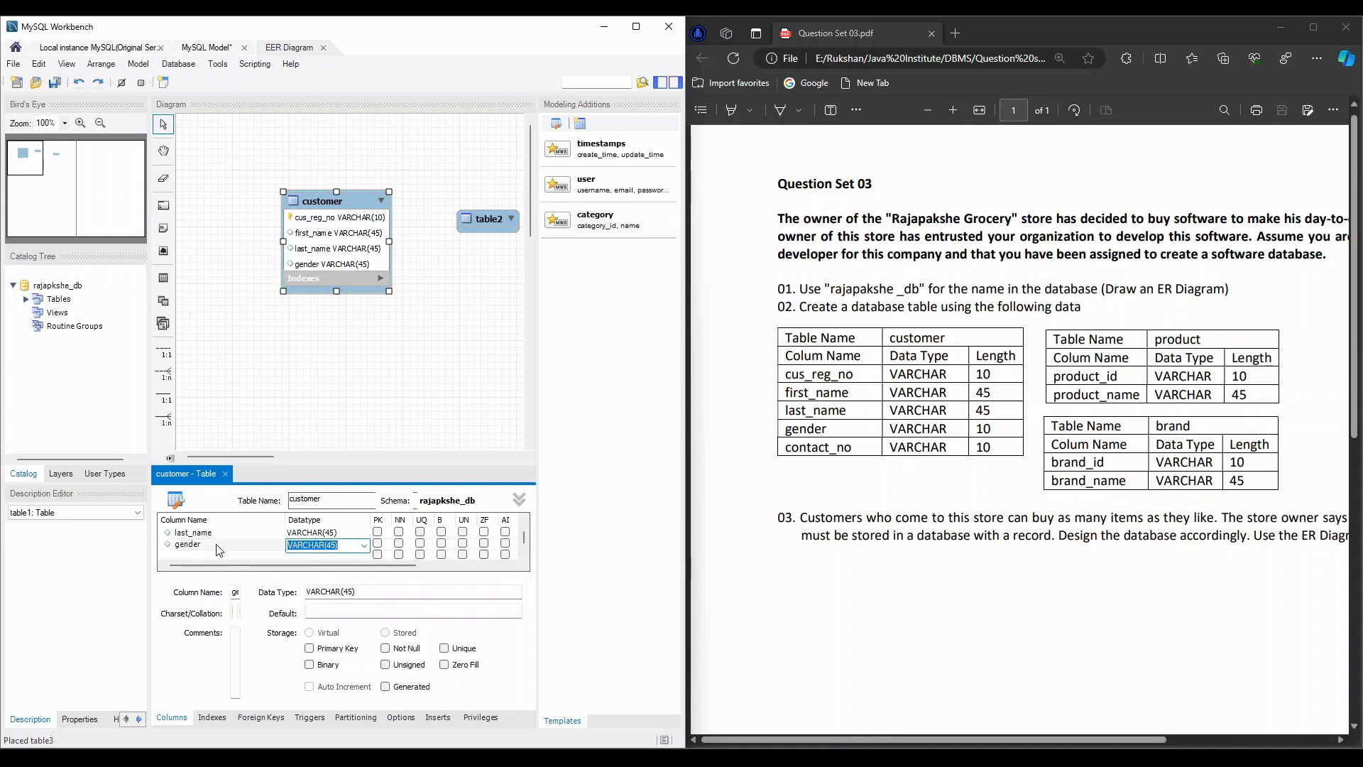
{"action": "key", "text": "Right"}
{"action": "key", "text": "BackSpace"}
{"action": "key", "text": "BackSpace"}
{"action": "type", "text": "10"}
{"action": "key", "text": "Tab"}
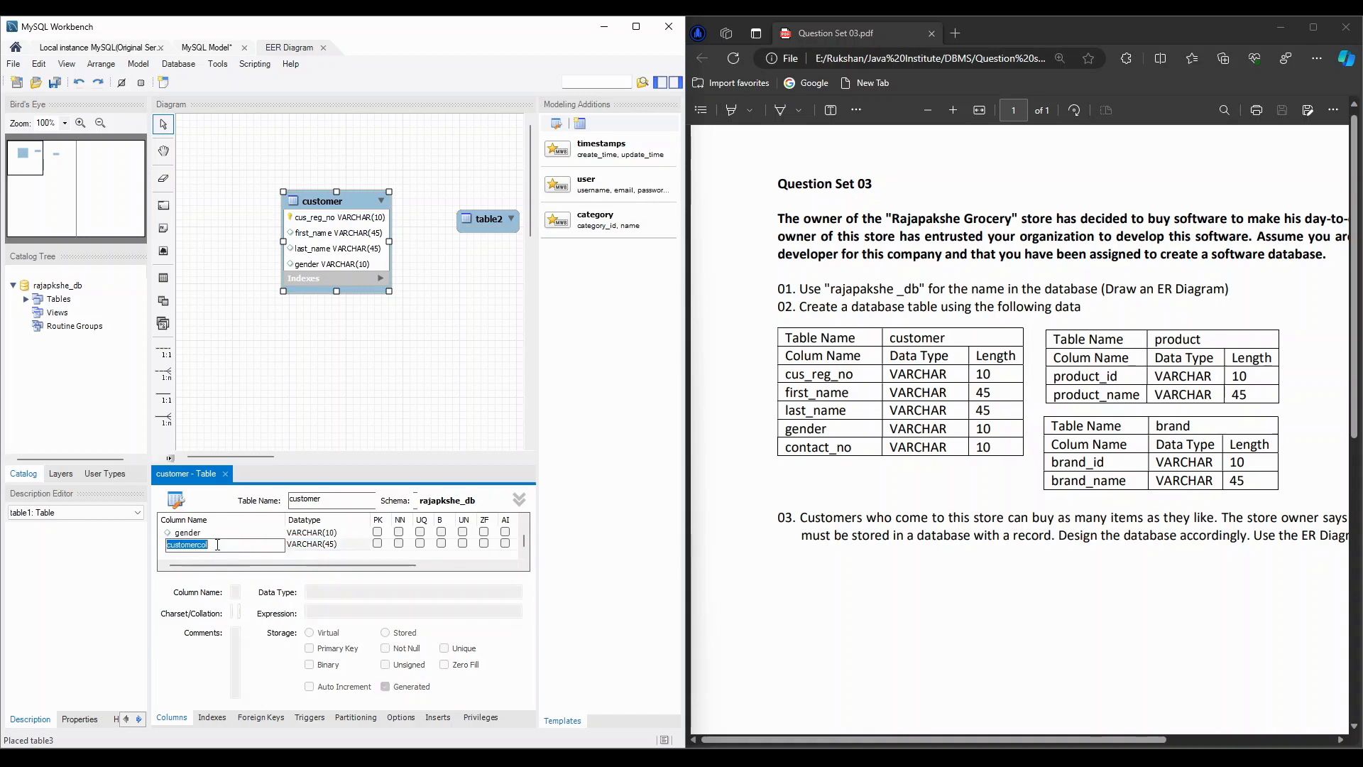
Add a contact_no VARCHAR(10) column to customer, and move the table closer to the diagram's upper-left corner.
{"action": "type", "text": "contact_no"}
{"action": "key", "text": "Tab"}
{"action": "key", "text": "Right"}
{"action": "key", "text": "Left"}
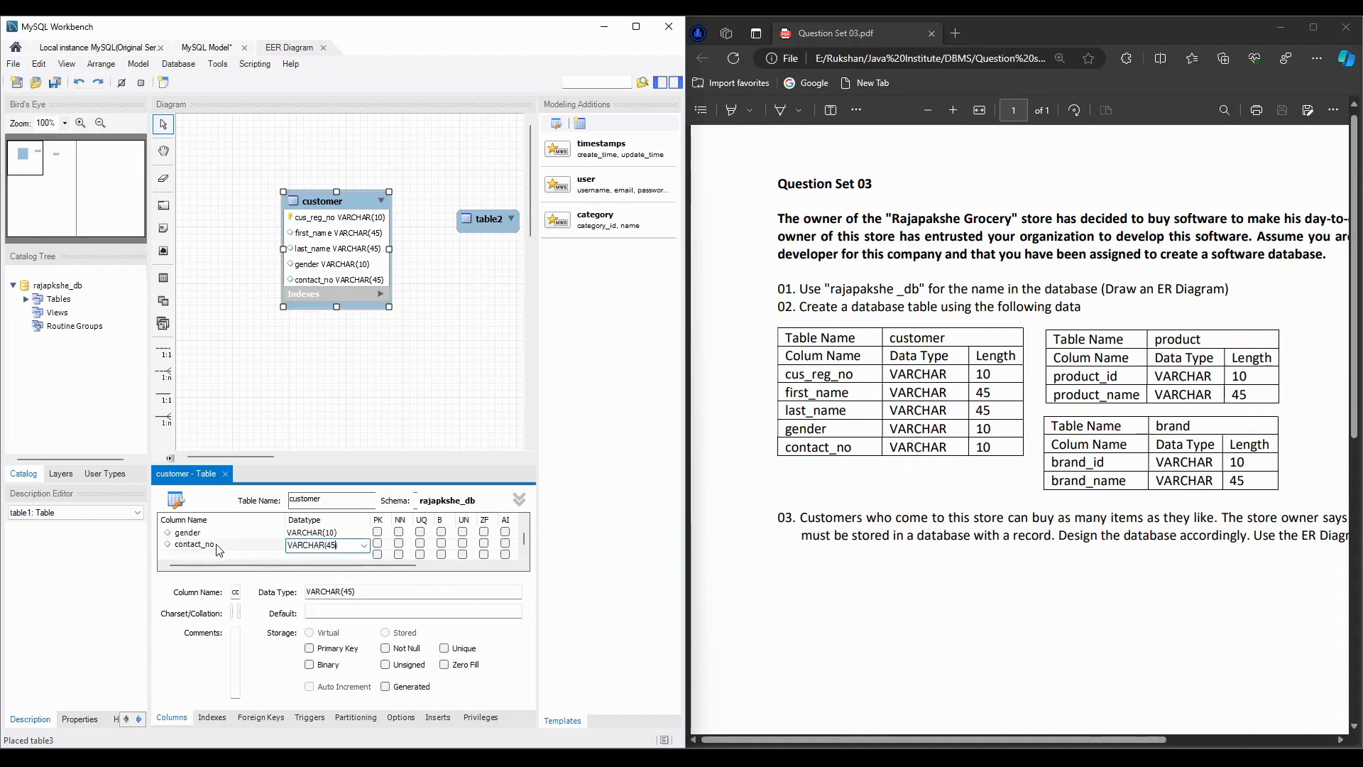
{"action": "key", "text": "BackSpace"}
{"action": "key", "text": "BackSpace"}
{"action": "type", "text": "10"}
{"action": "left_click_drag", "start_coordinate": [321, 201], "coordinate": [254, 169]}
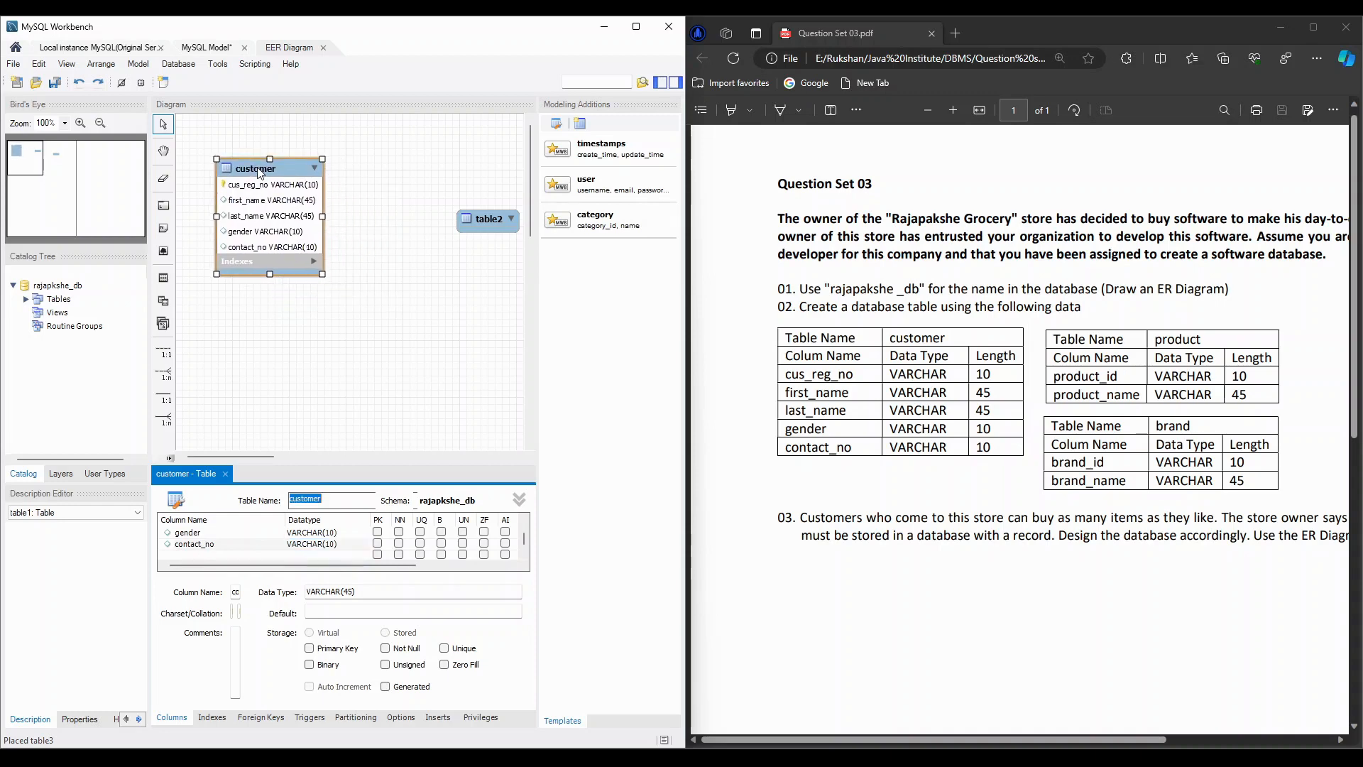
{"action": "left_click", "coordinate": [225, 474]}
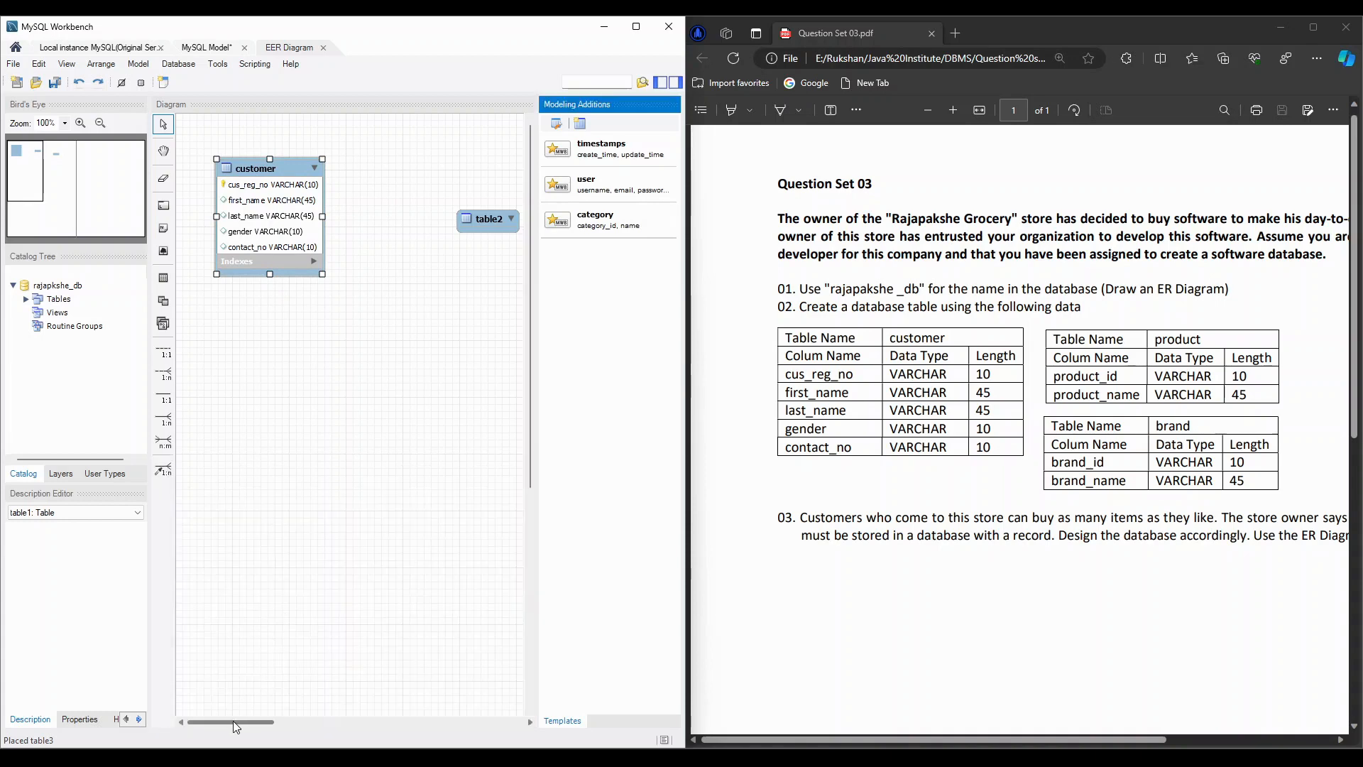
Rename table2 to product and add product_id as its VARCHAR(10) primary key column.
{"action": "left_click_drag", "start_coordinate": [233, 721], "coordinate": [283, 721]}
{"action": "double_click", "coordinate": [291, 213]}
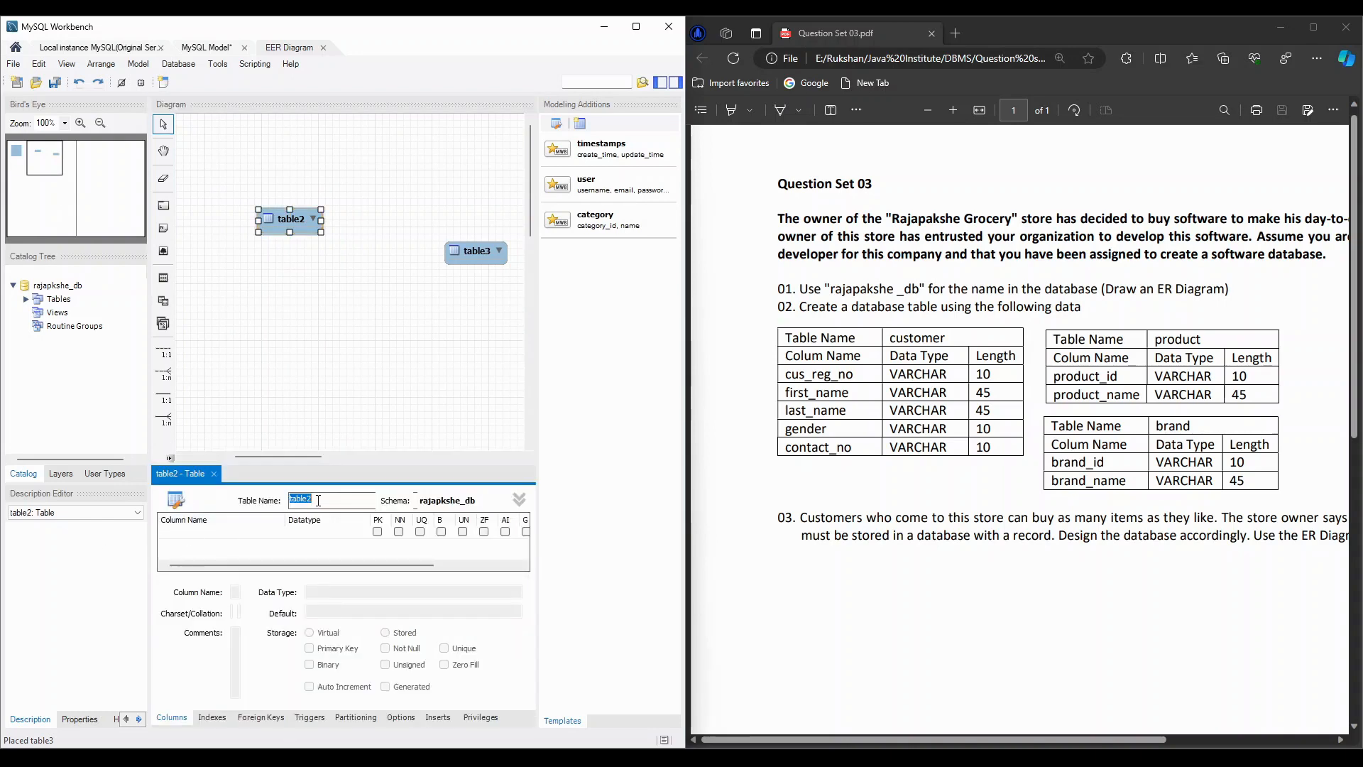
{"action": "type", "text": "product"}
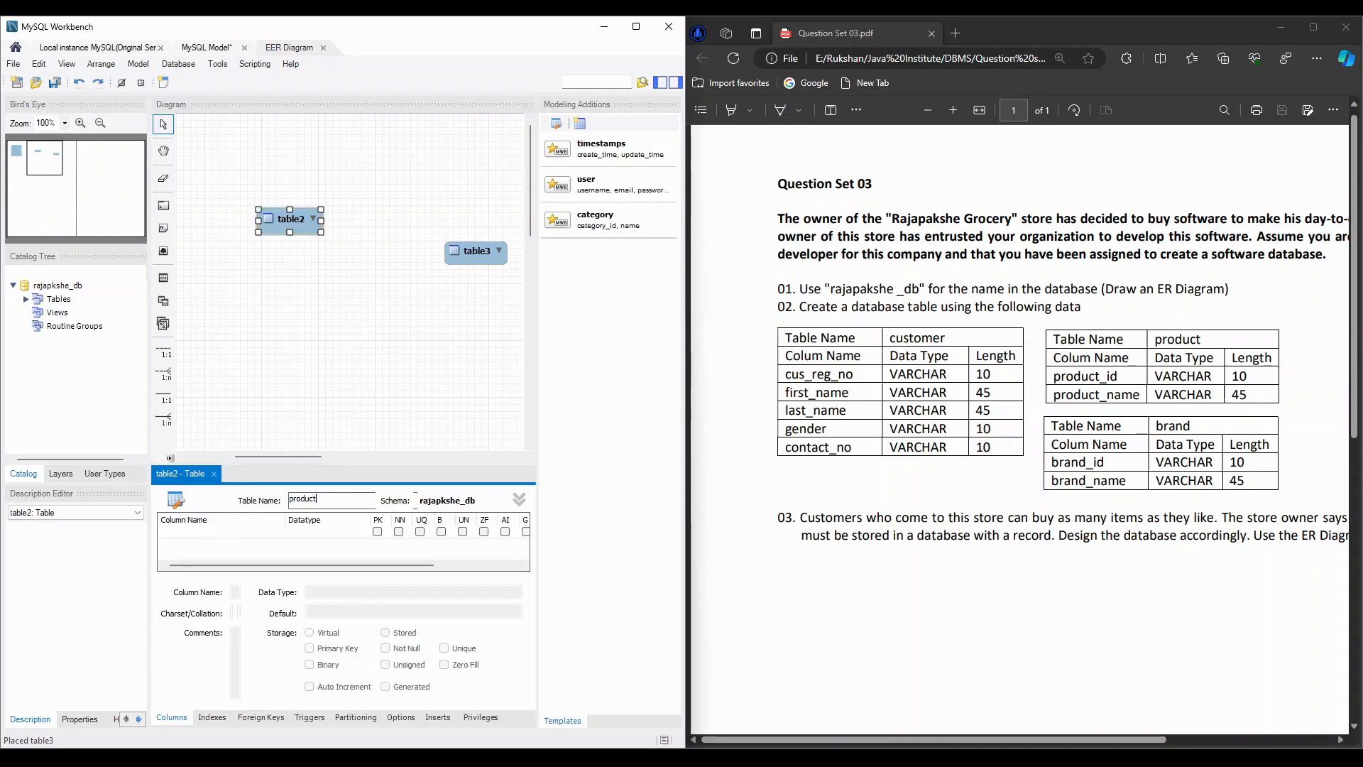
{"action": "double_click", "coordinate": [209, 532]}
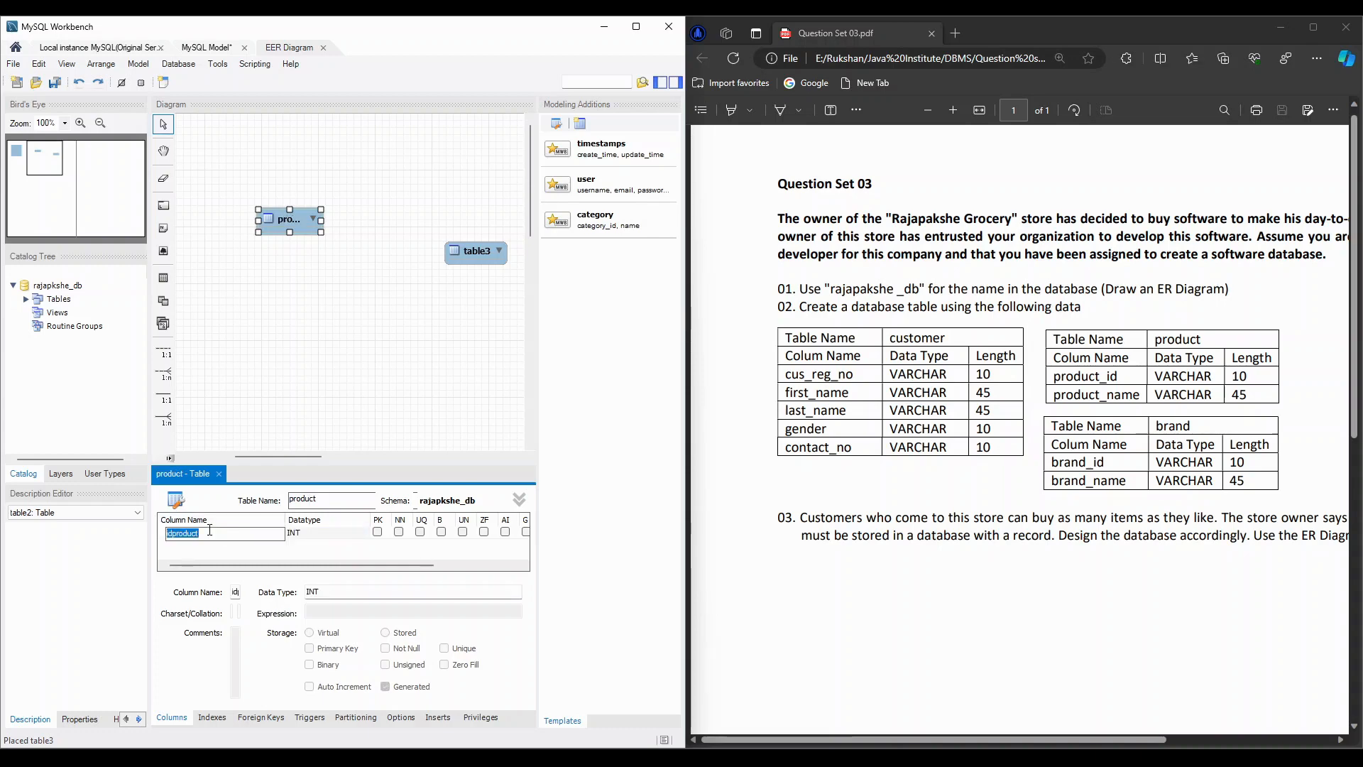
{"action": "type", "text": "product_id"}
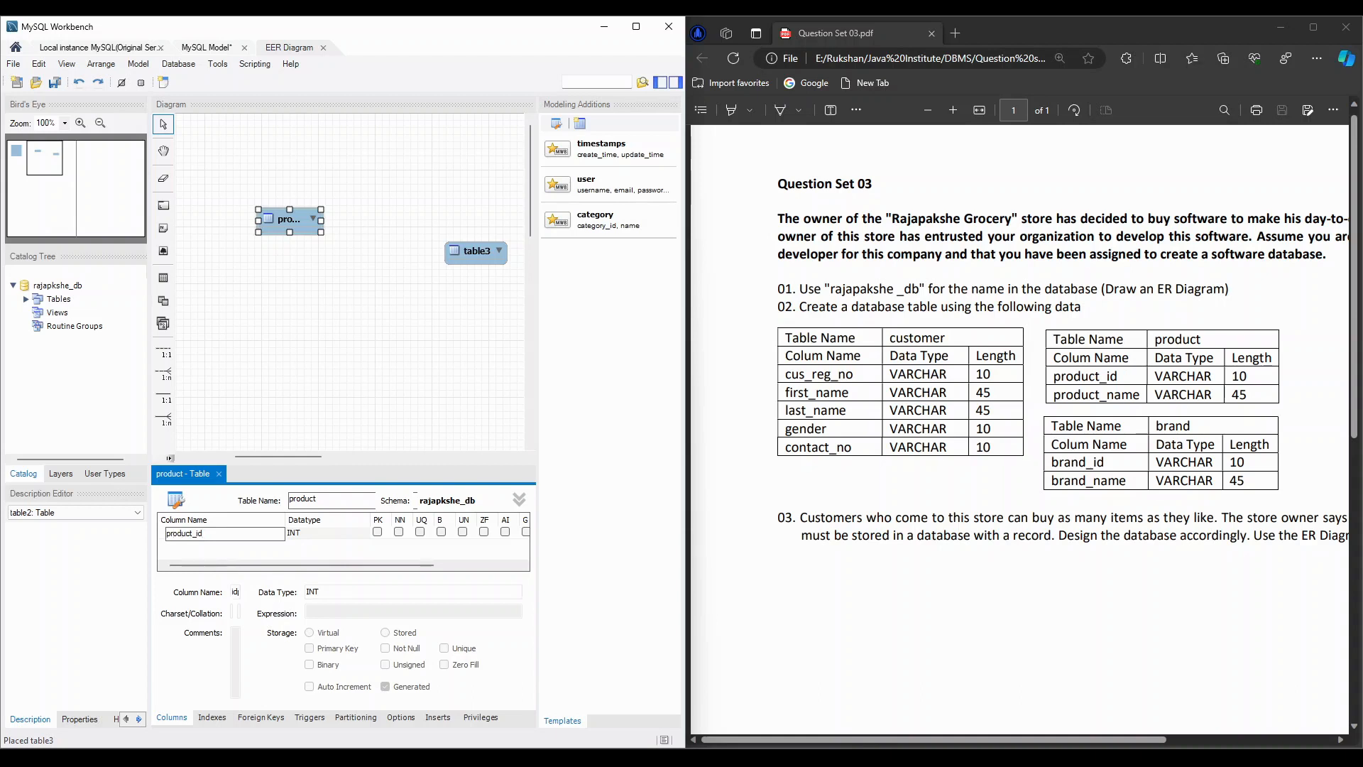
{"action": "key", "text": "Tab"}
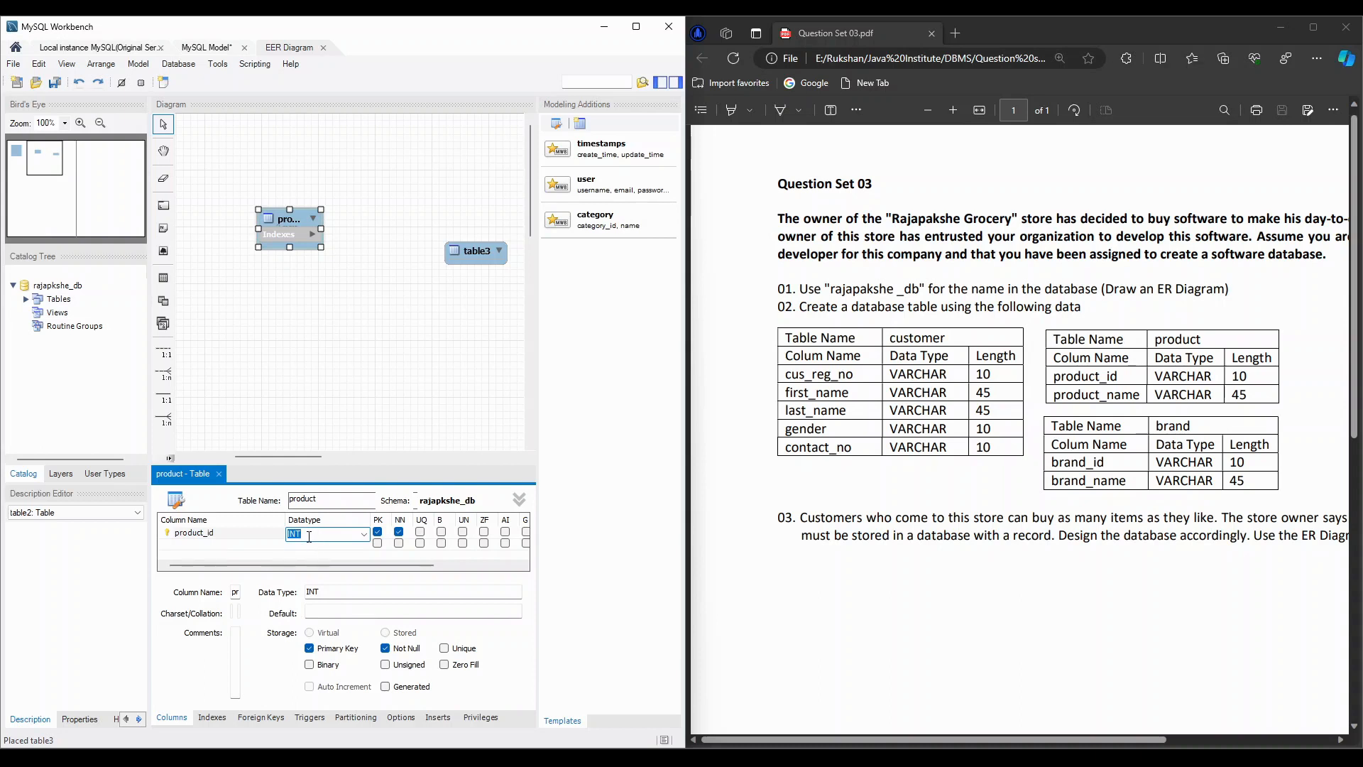
{"action": "type", "text": "VARCHAR()10"}
{"action": "left_click", "coordinate": [310, 542]}
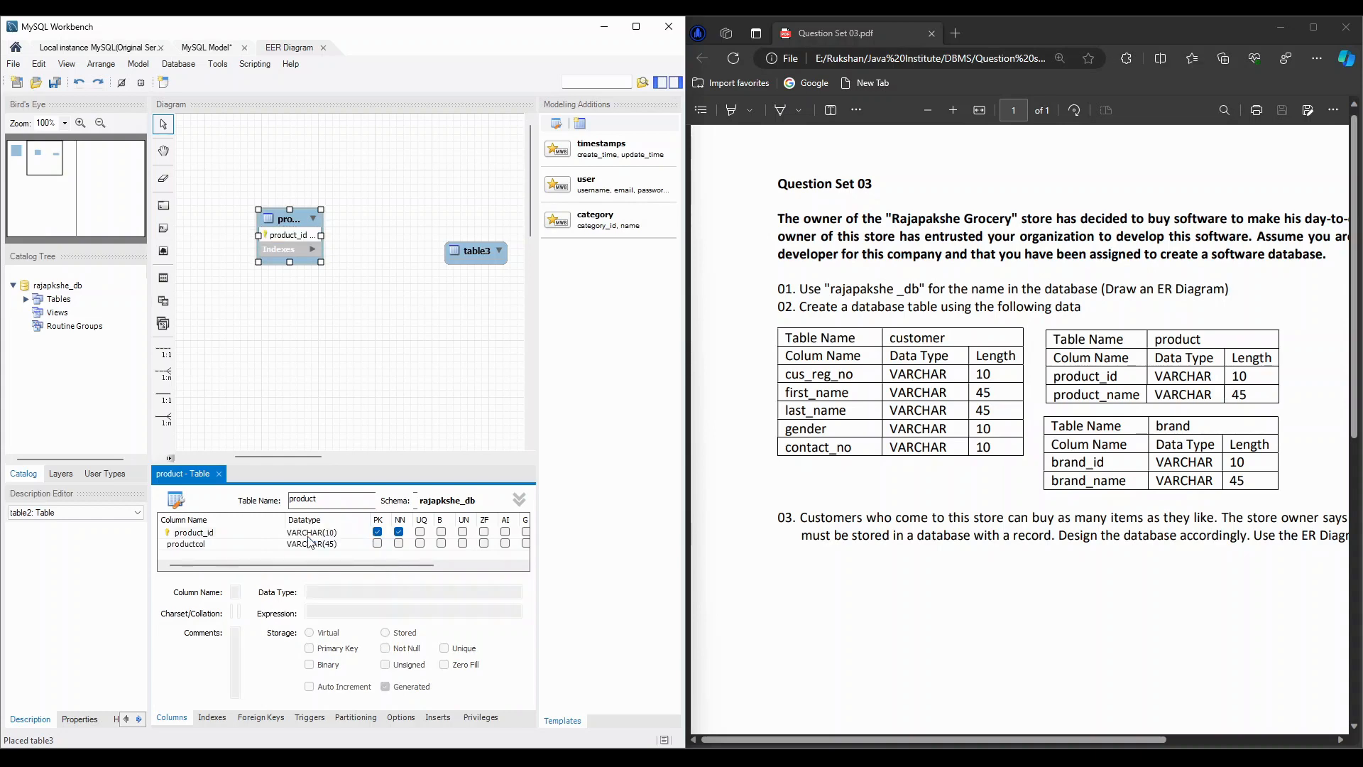
Add a product_name column of type VARCHAR(45) to the product table.
{"action": "double_click", "coordinate": [186, 544]}
{"action": "type", "text": "produc"}
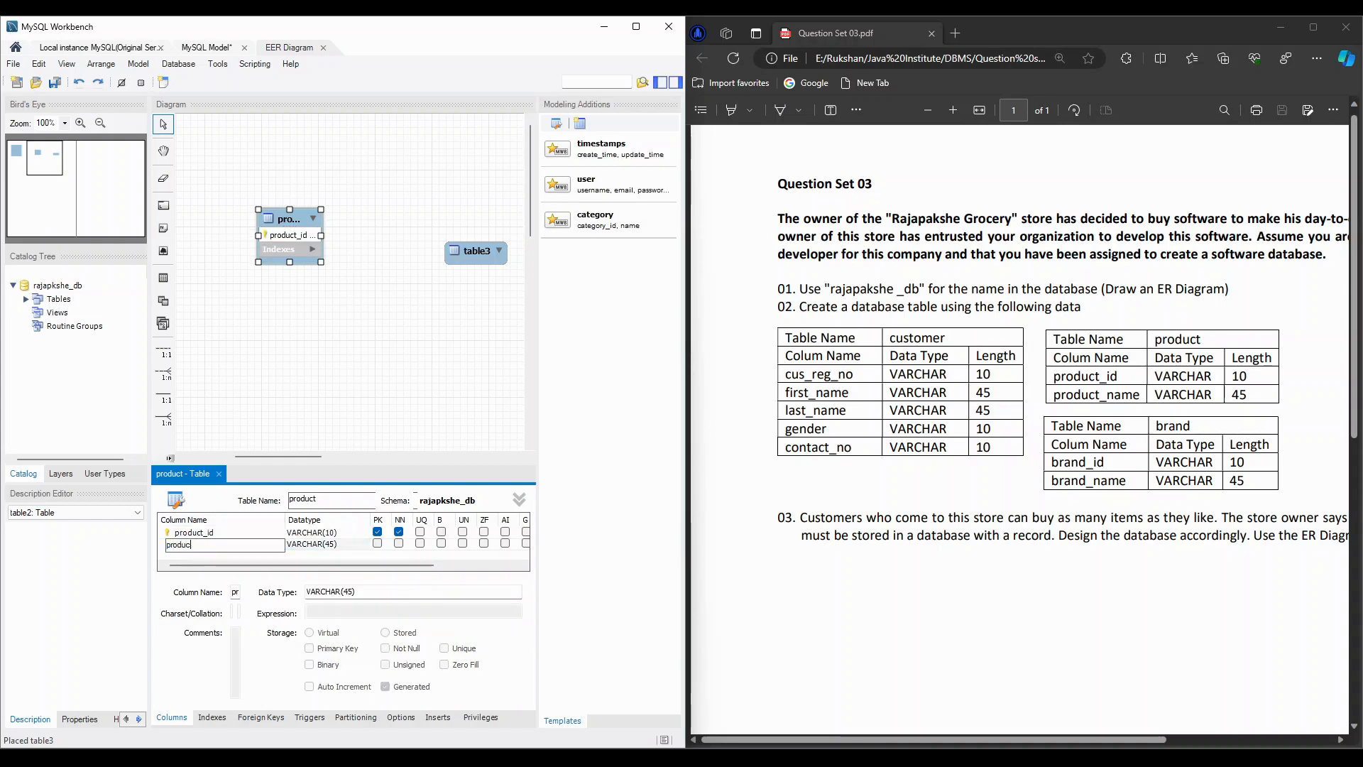
{"action": "type", "text": "t_name"}
Rename table3 to brand and add brand_id as its primary key column.
{"action": "double_click", "coordinate": [465, 252]}
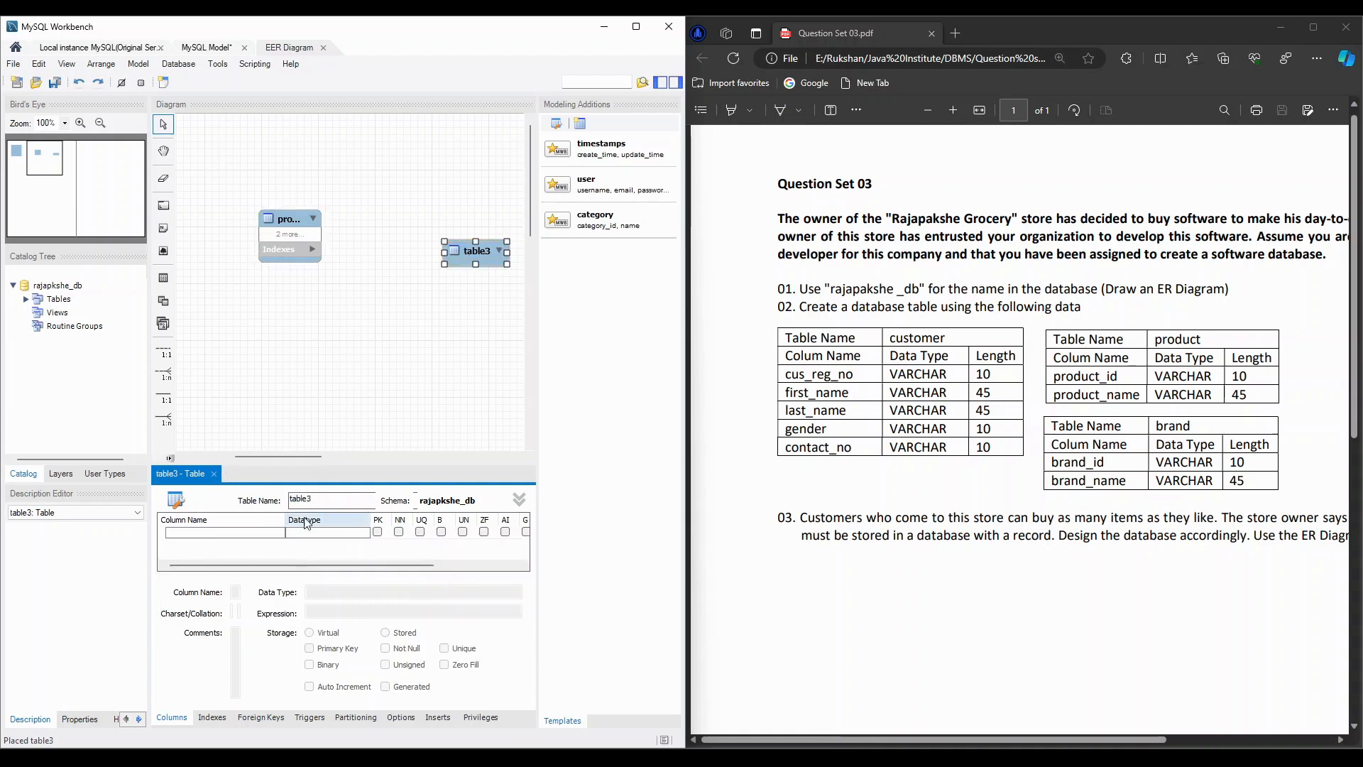
{"action": "type", "text": "brand"}
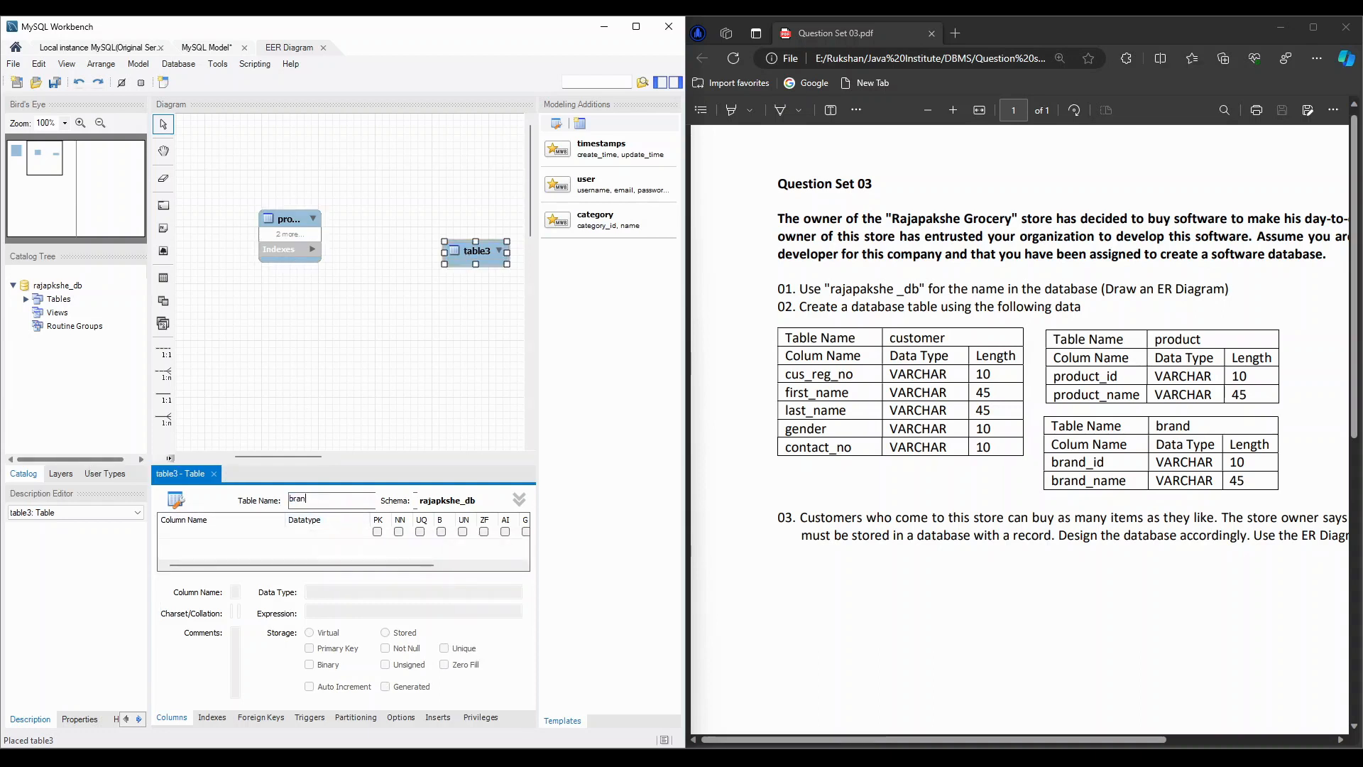
{"action": "left_click", "coordinate": [179, 533]}
{"action": "type", "text": "brand"}
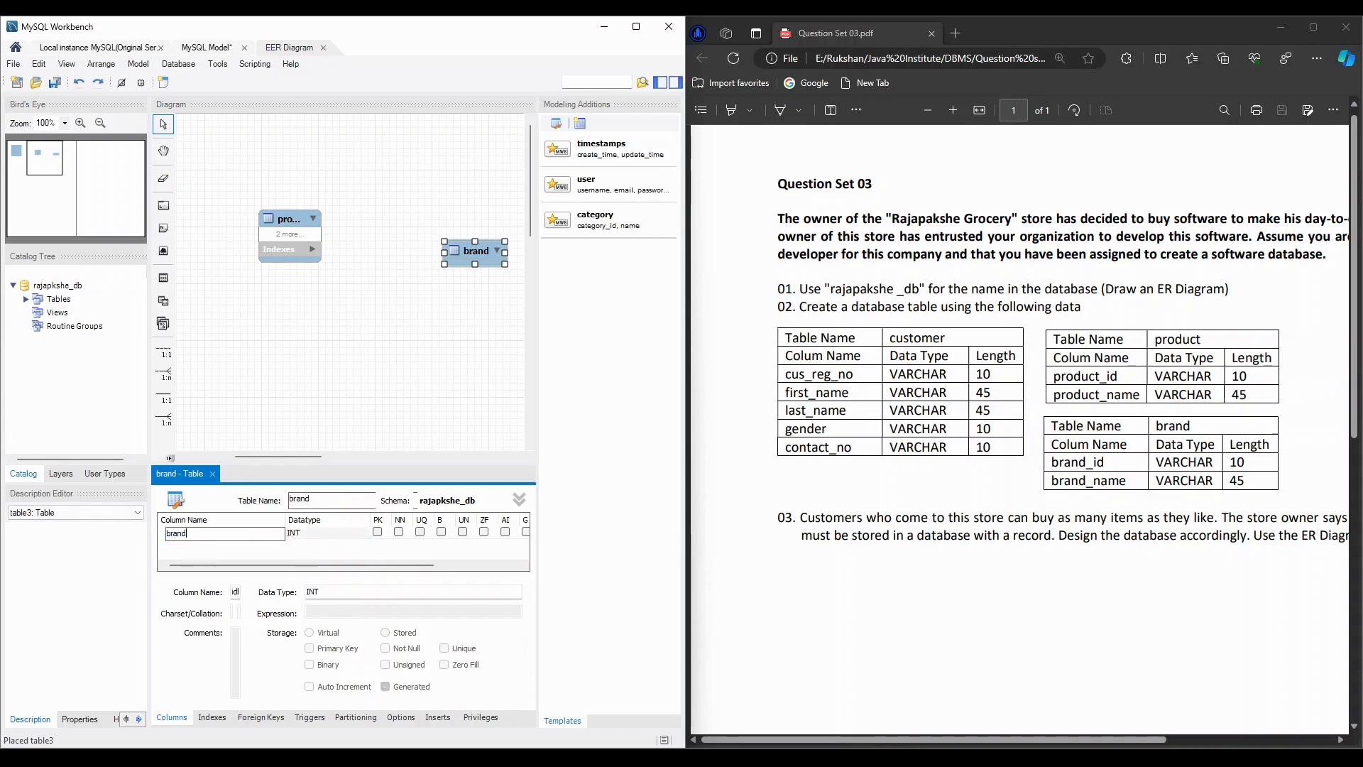
{"action": "type", "text": "_id"}
{"action": "key", "text": "Tab"}
Add a brand_name column of type VARCHAR(45) to the brand table.
{"action": "left_click", "coordinate": [182, 544]}
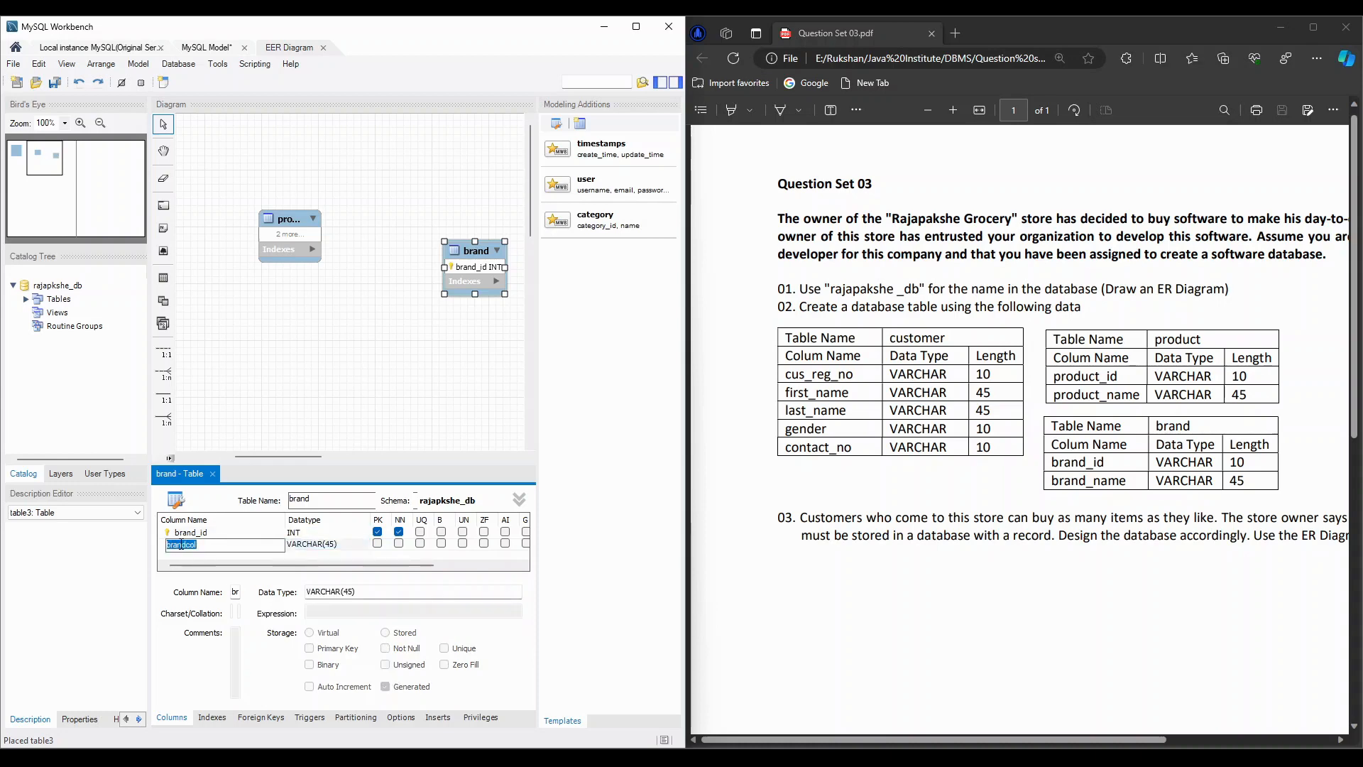
{"action": "type", "text": "brand_name"}
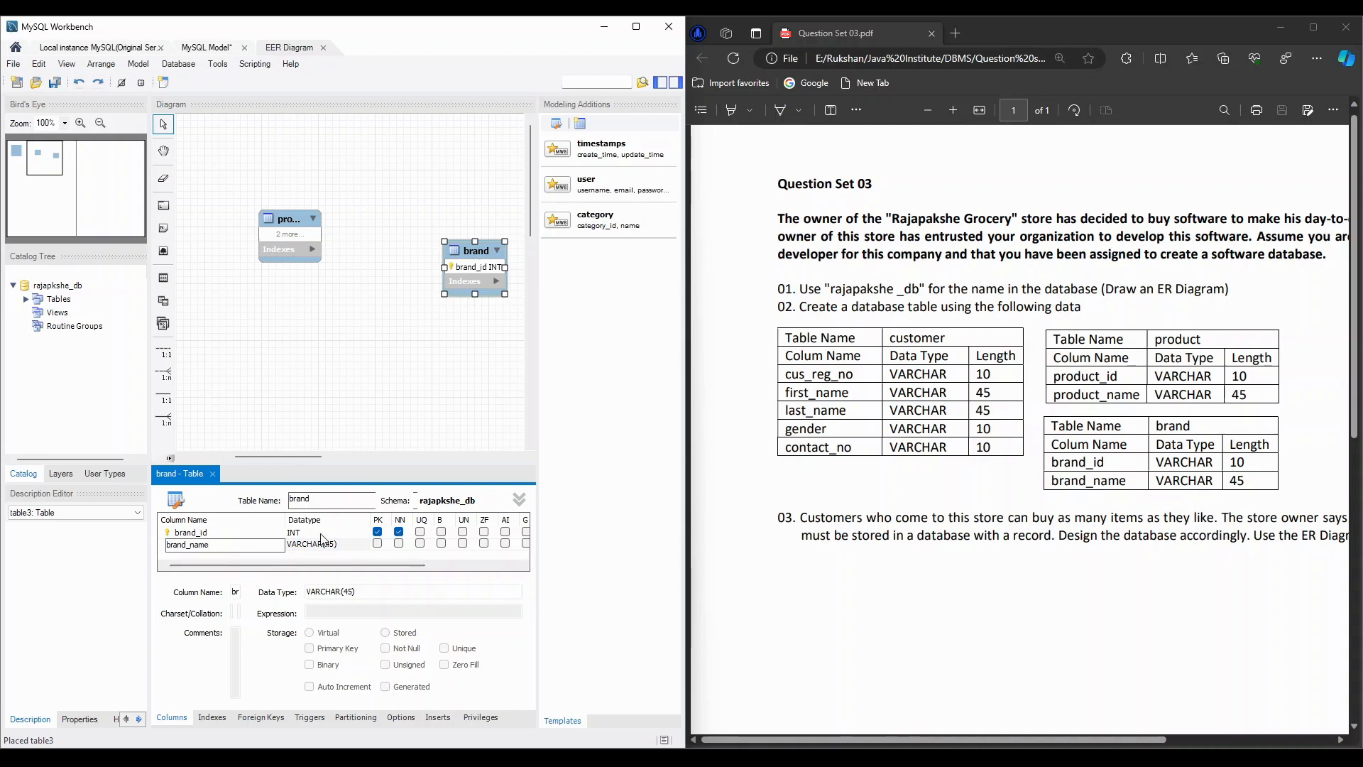
{"action": "key", "text": "Return"}
Set the datatype of brand_id to VARCHAR(10) and close the brand table editor.
{"action": "left_click", "coordinate": [362, 534]}
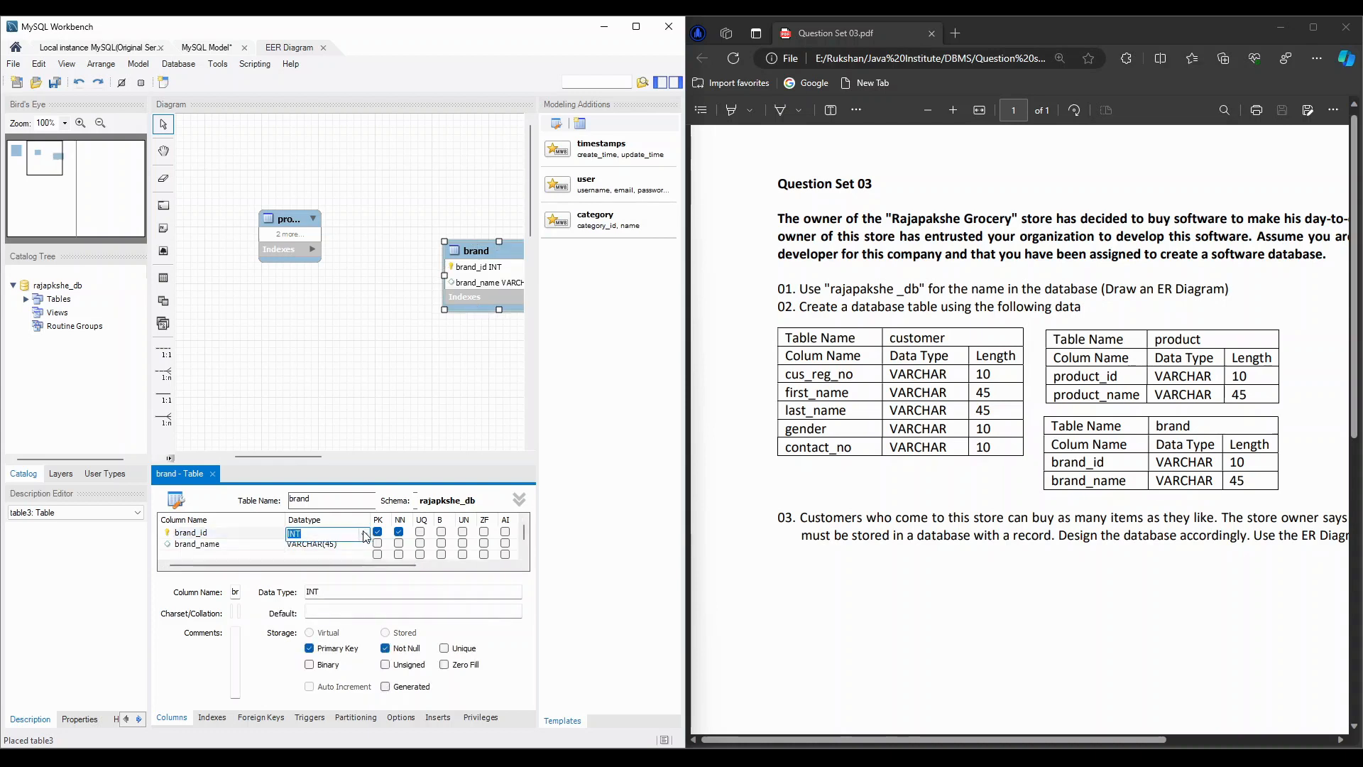
{"action": "left_click", "coordinate": [366, 536]}
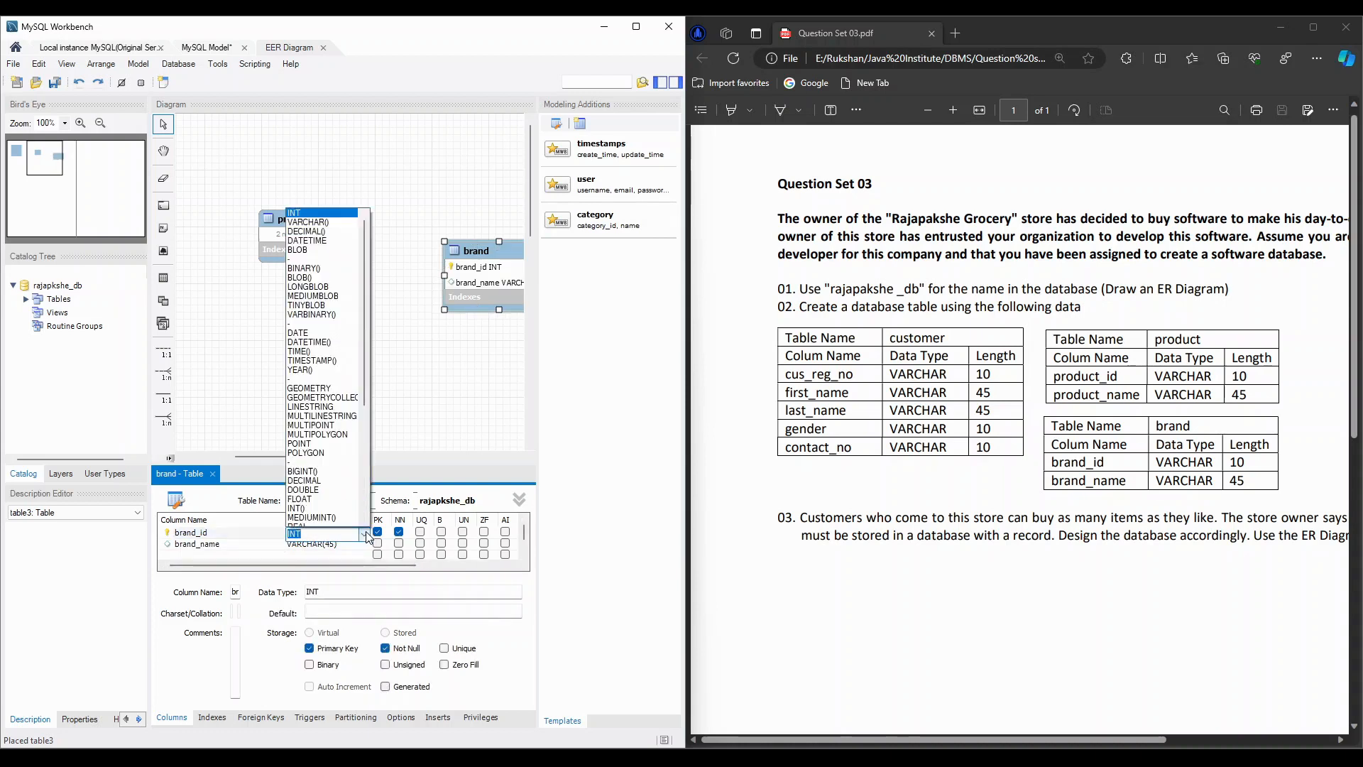
{"action": "left_click", "coordinate": [312, 223]}
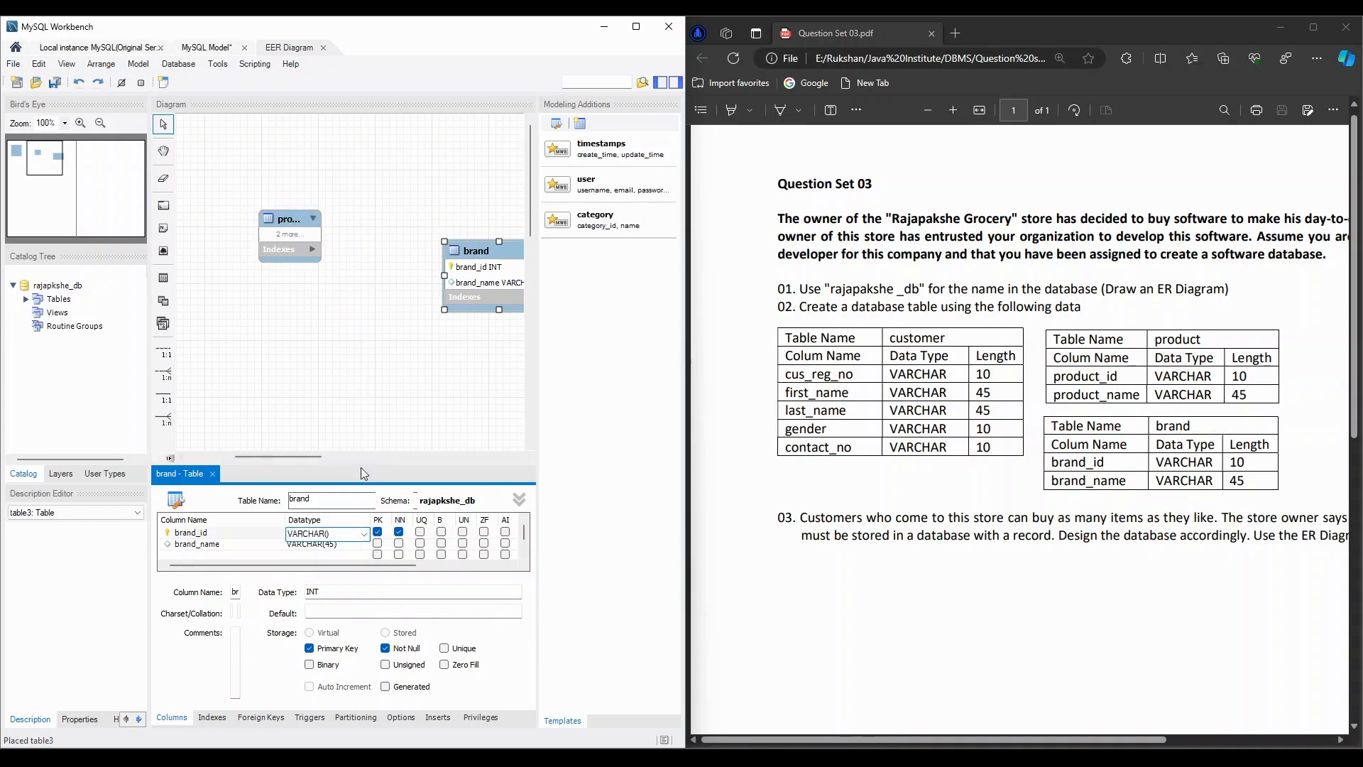
{"action": "type", "text": "10"}
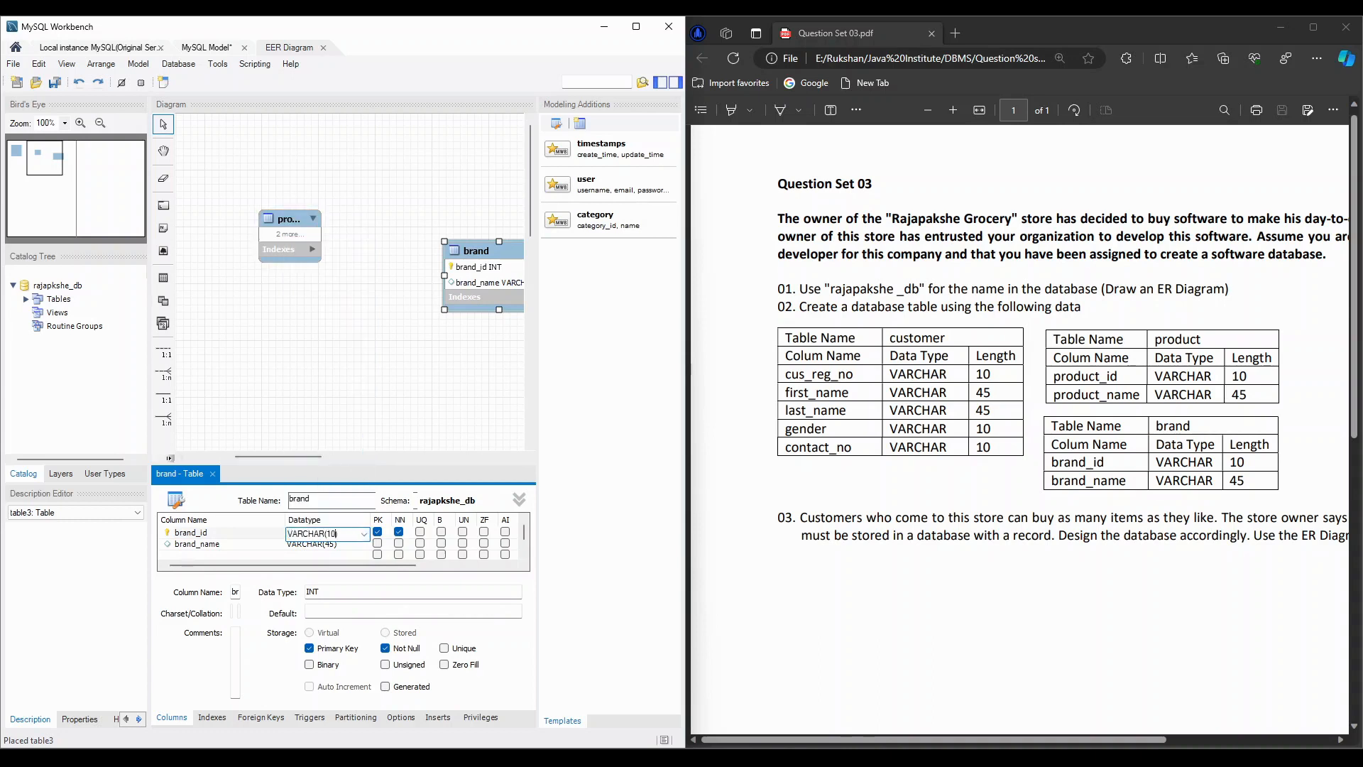
{"action": "left_click", "coordinate": [370, 348]}
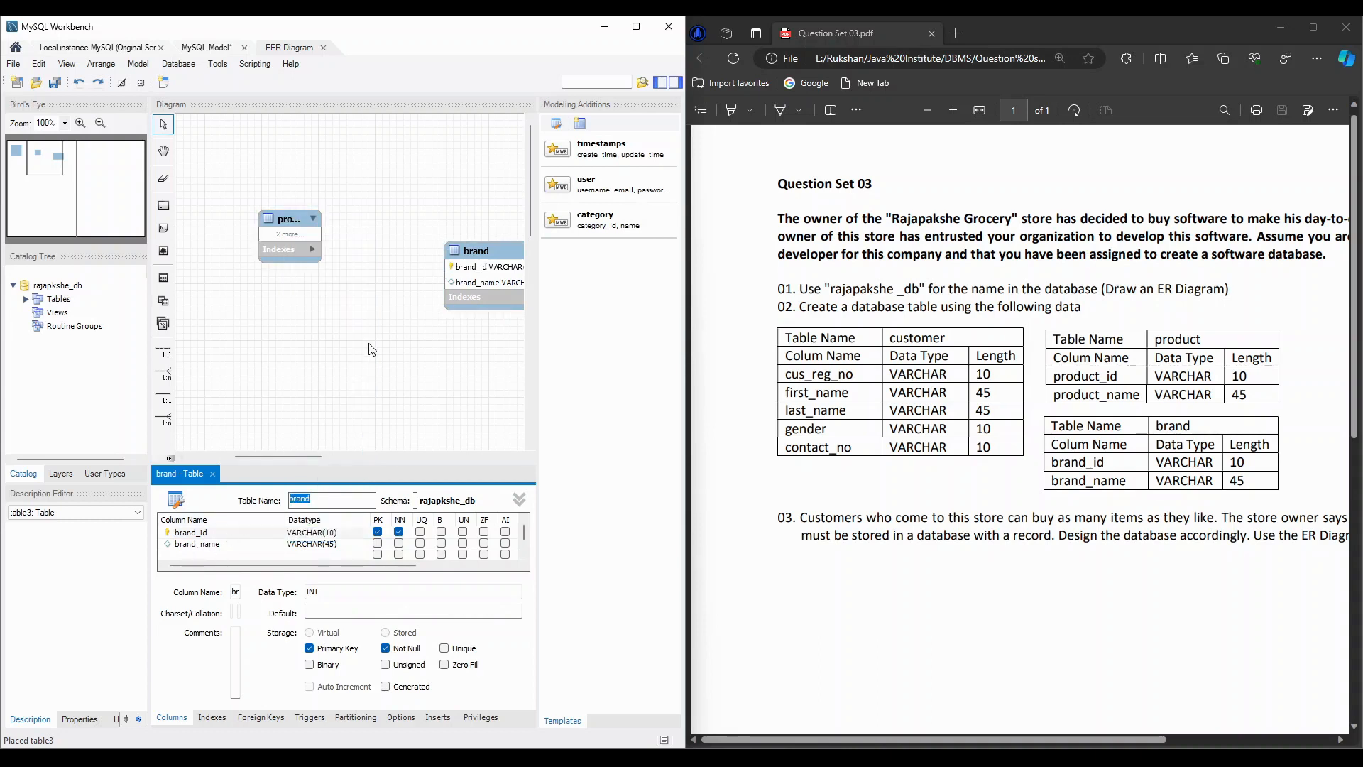
{"action": "left_click", "coordinate": [214, 475]}
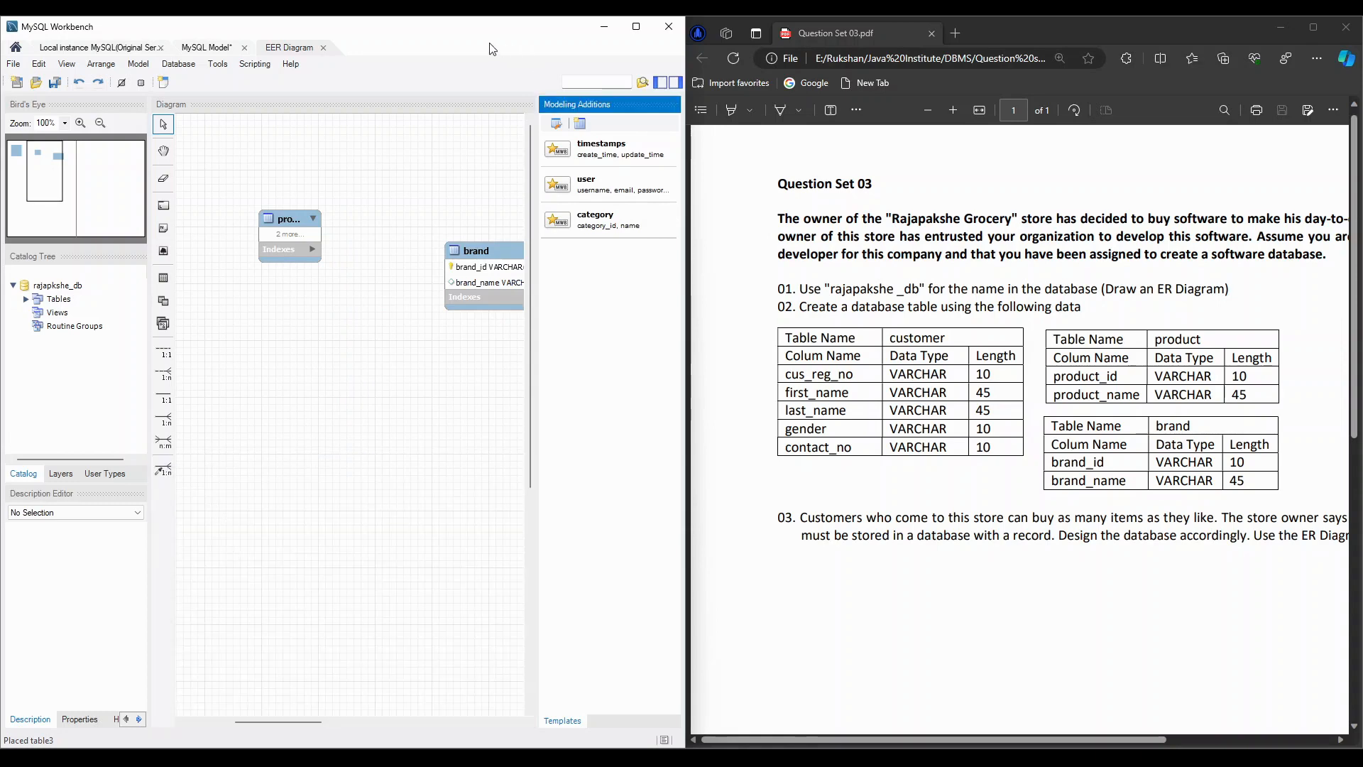
Maximize the modeling window and enlarge the product table's box in the diagram to show its columns.
{"action": "left_click_drag", "start_coordinate": [492, 27], "coordinate": [757, 21]}
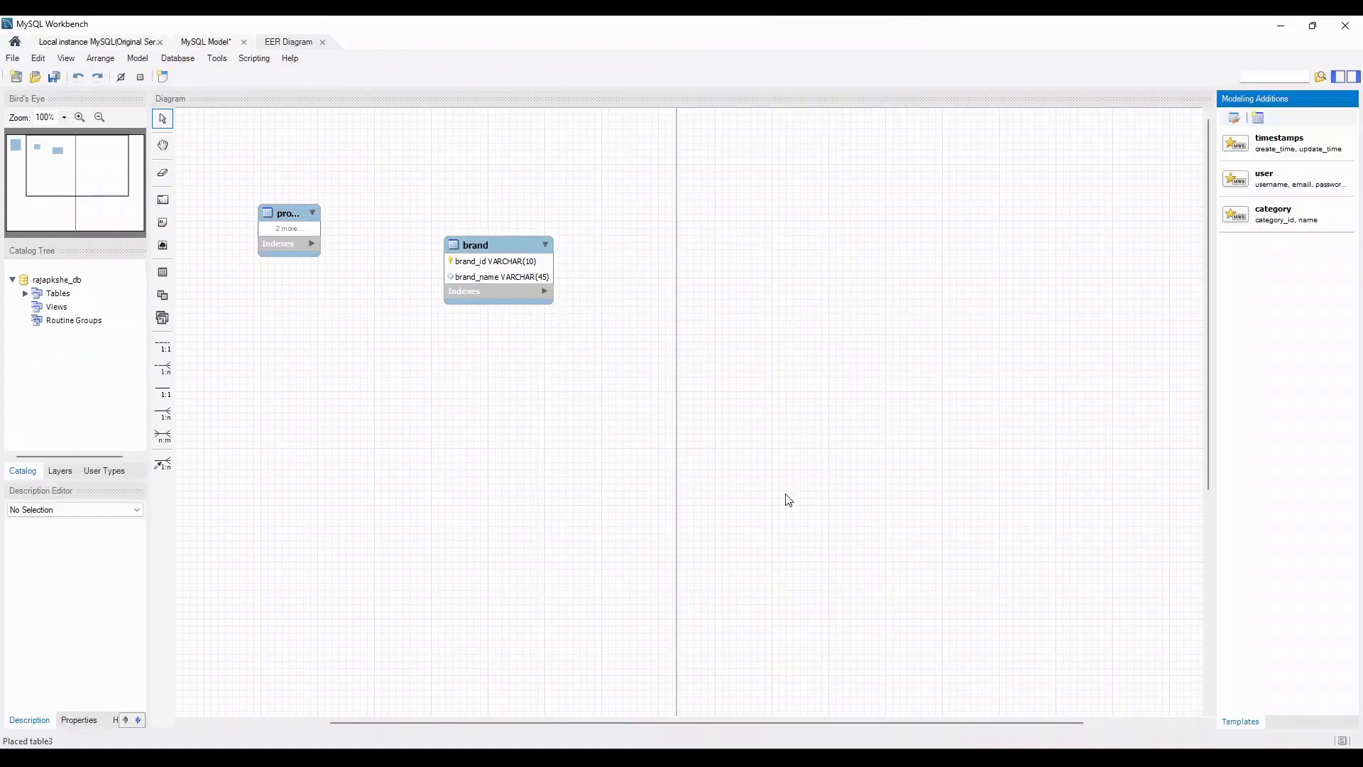
{"action": "left_click_drag", "start_coordinate": [499, 723], "coordinate": [320, 709]}
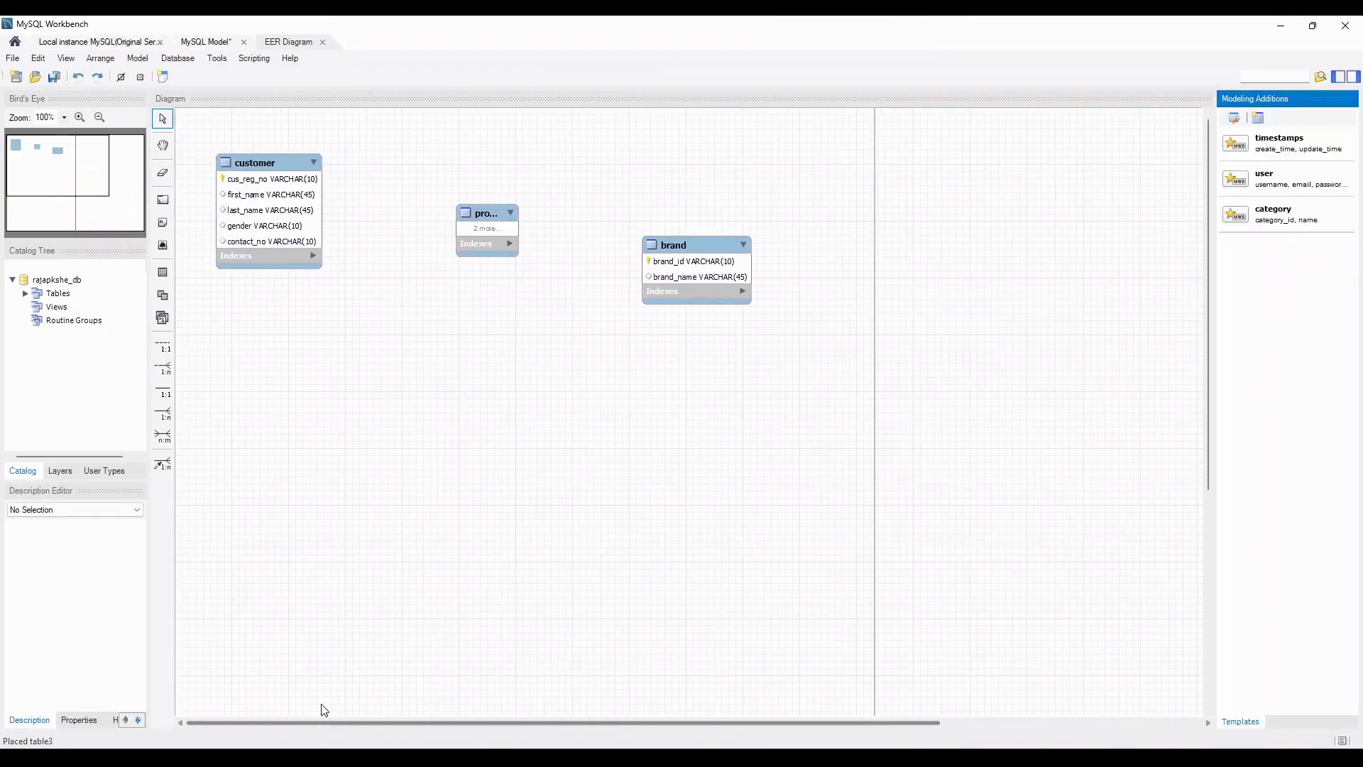
{"action": "left_click", "coordinate": [519, 255]}
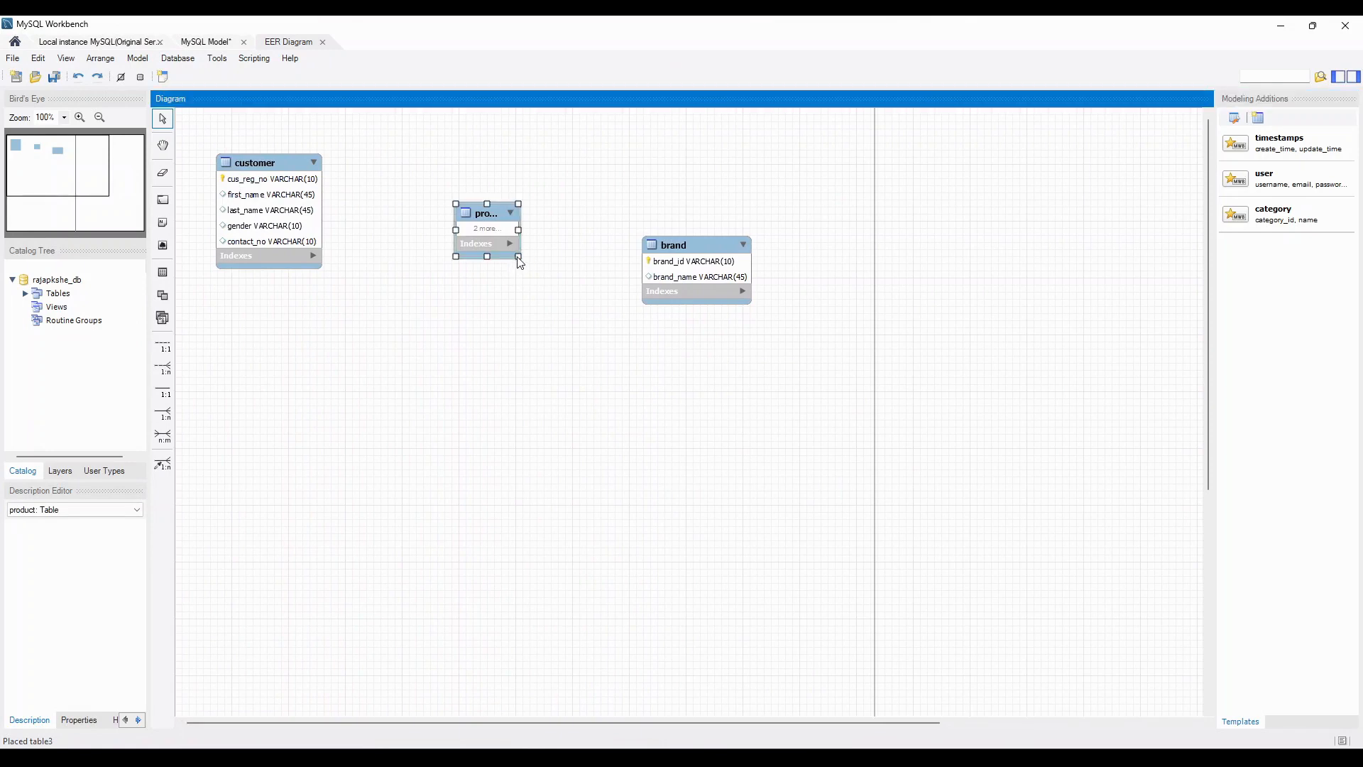
{"action": "left_click_drag", "start_coordinate": [519, 256], "coordinate": [566, 298]}
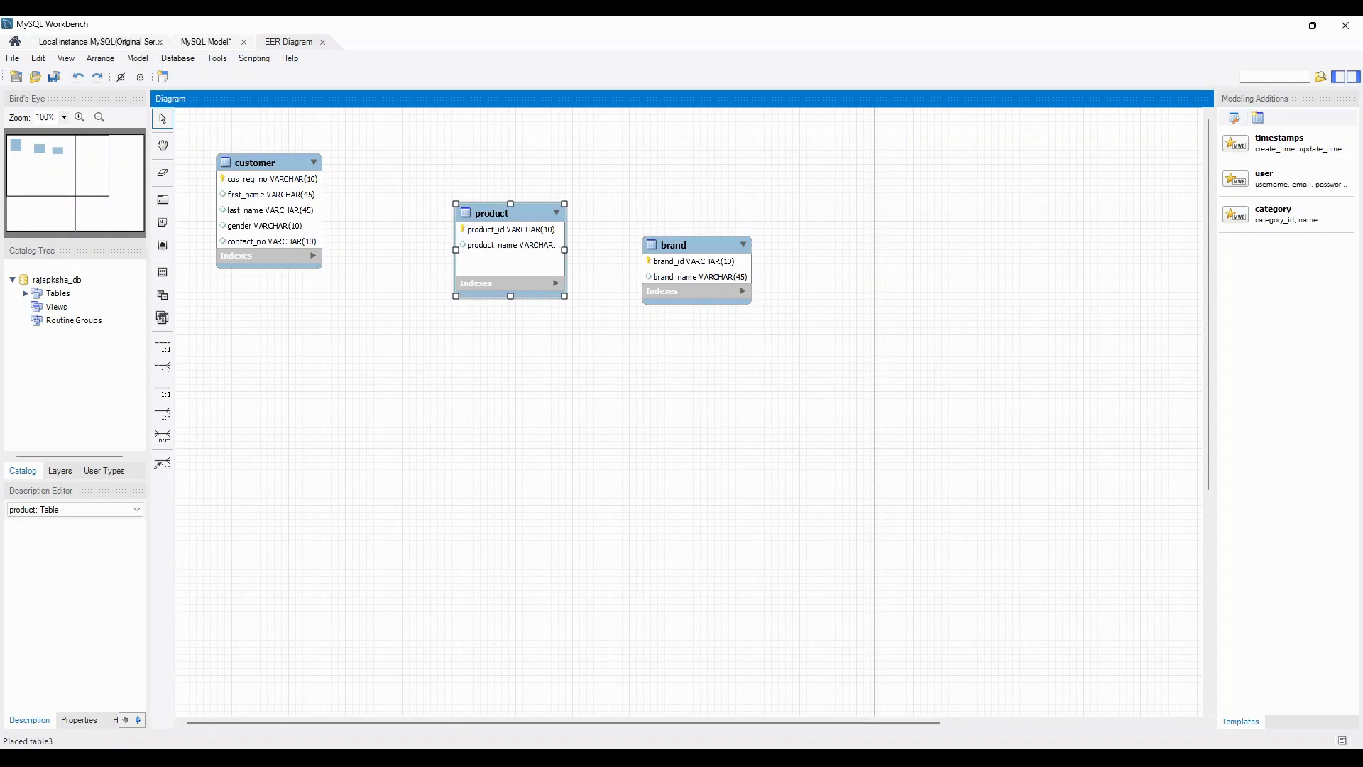
Switch to the Question Set 03 PDF, maximize it to read task 03 about storing purchased items, and return to MySQL Workbench.
{"action": "mouse_move", "coordinate": [824, 757]}
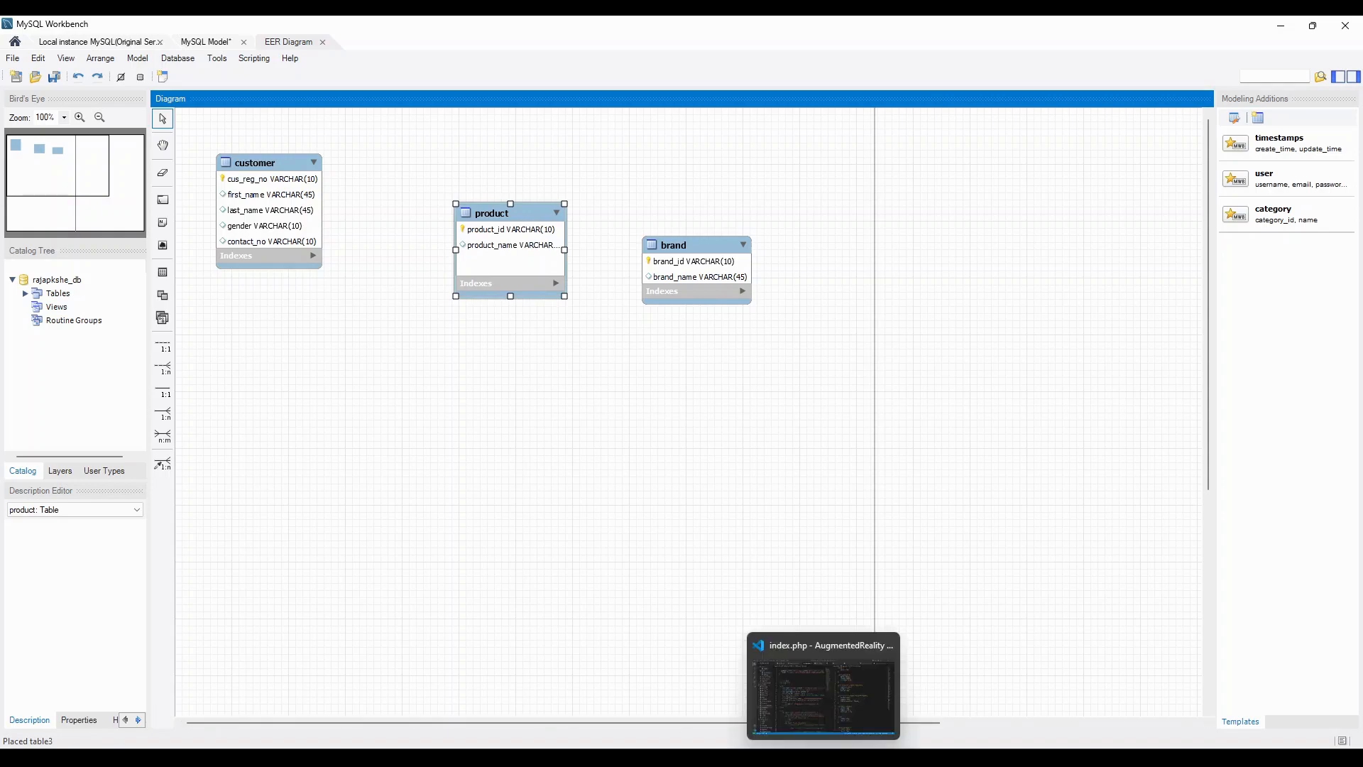
{"action": "mouse_move", "coordinate": [730, 758]}
{"action": "left_click", "coordinate": [729, 693]}
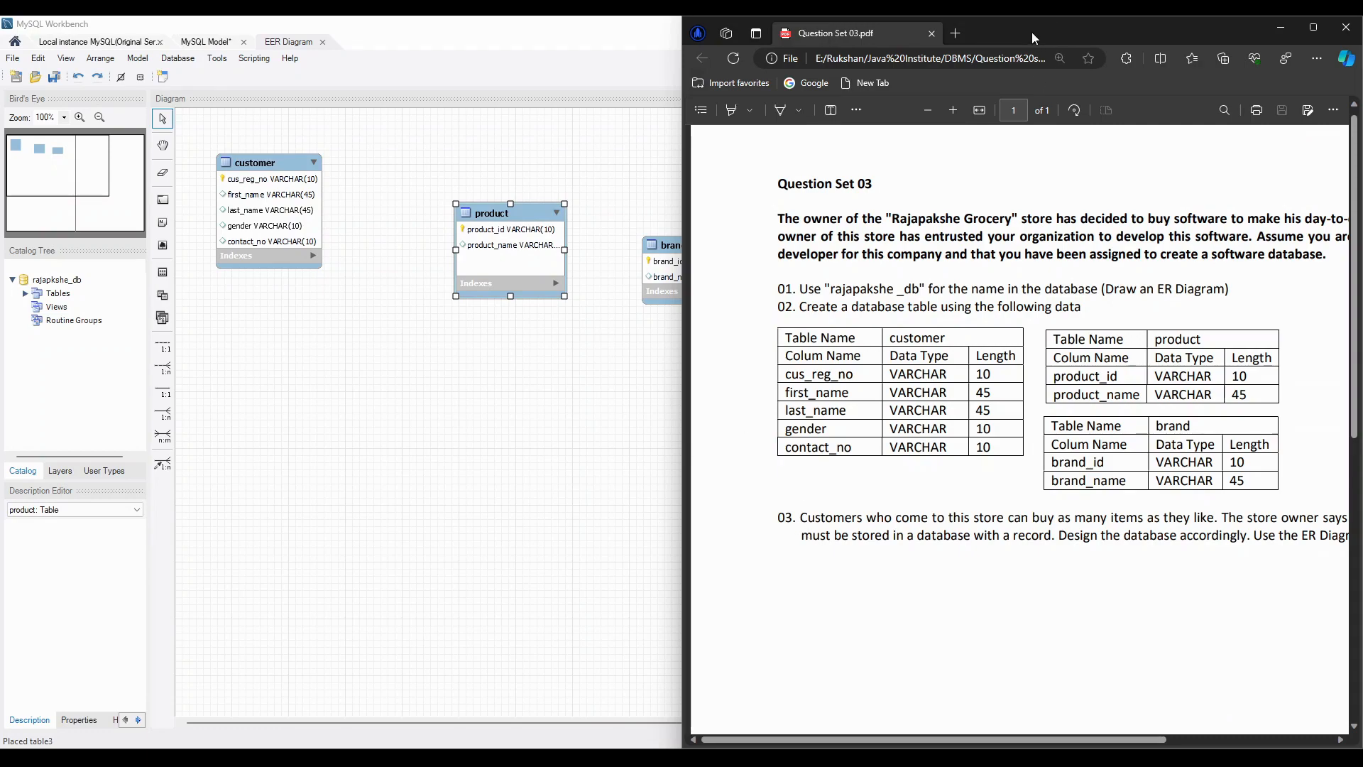
{"action": "left_click_drag", "start_coordinate": [1030, 33], "coordinate": [718, 15]}
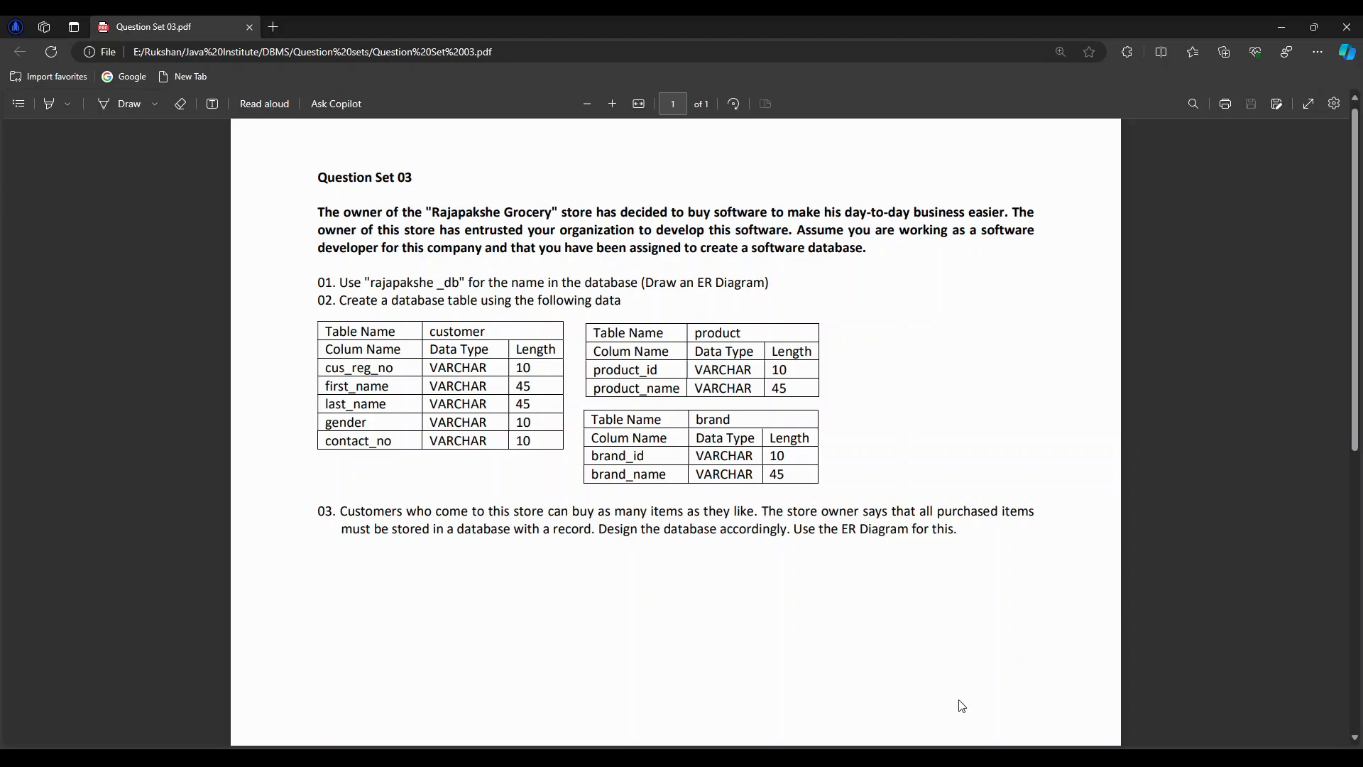
{"action": "key", "text": "alt+Tab"}
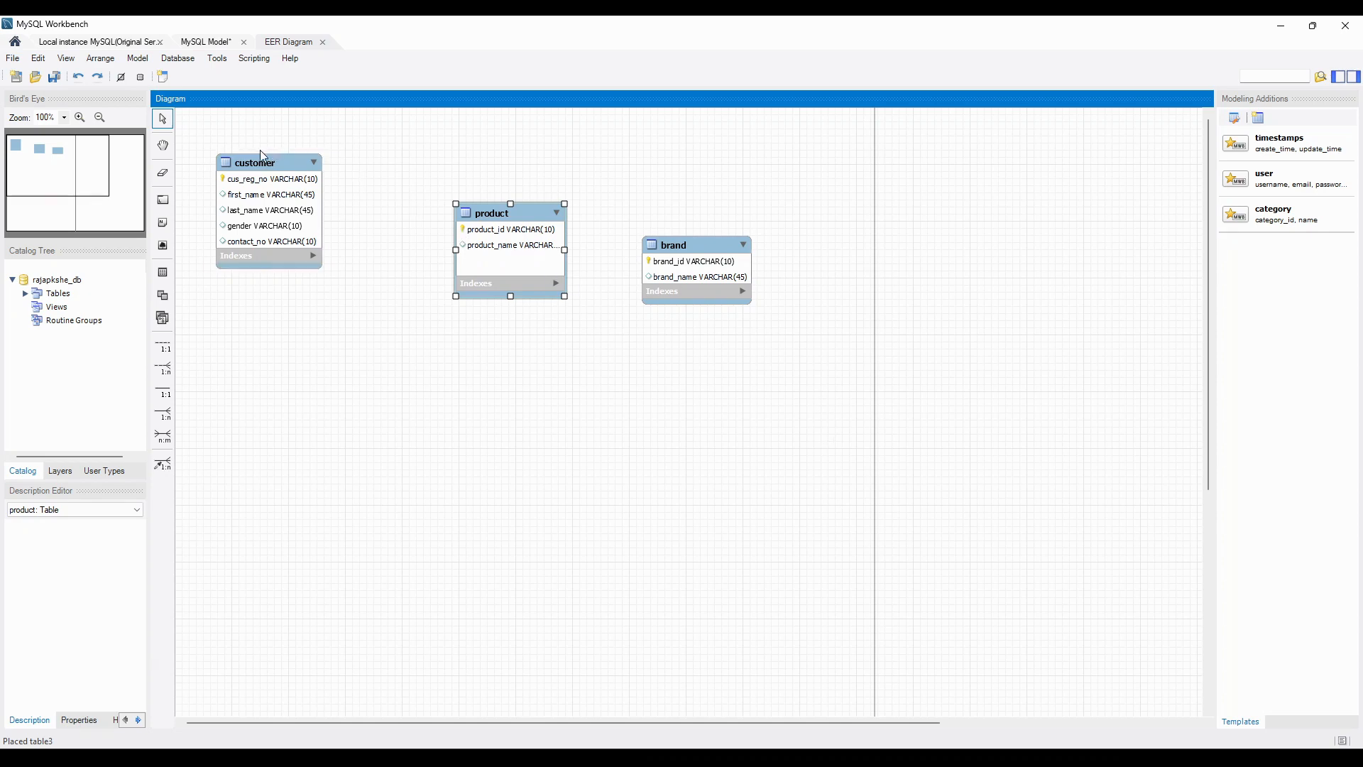
Space the tables out across the diagram in the order customer, product, brand, leaving wide gaps between them.
{"action": "left_click_drag", "start_coordinate": [262, 155], "coordinate": [329, 167]}
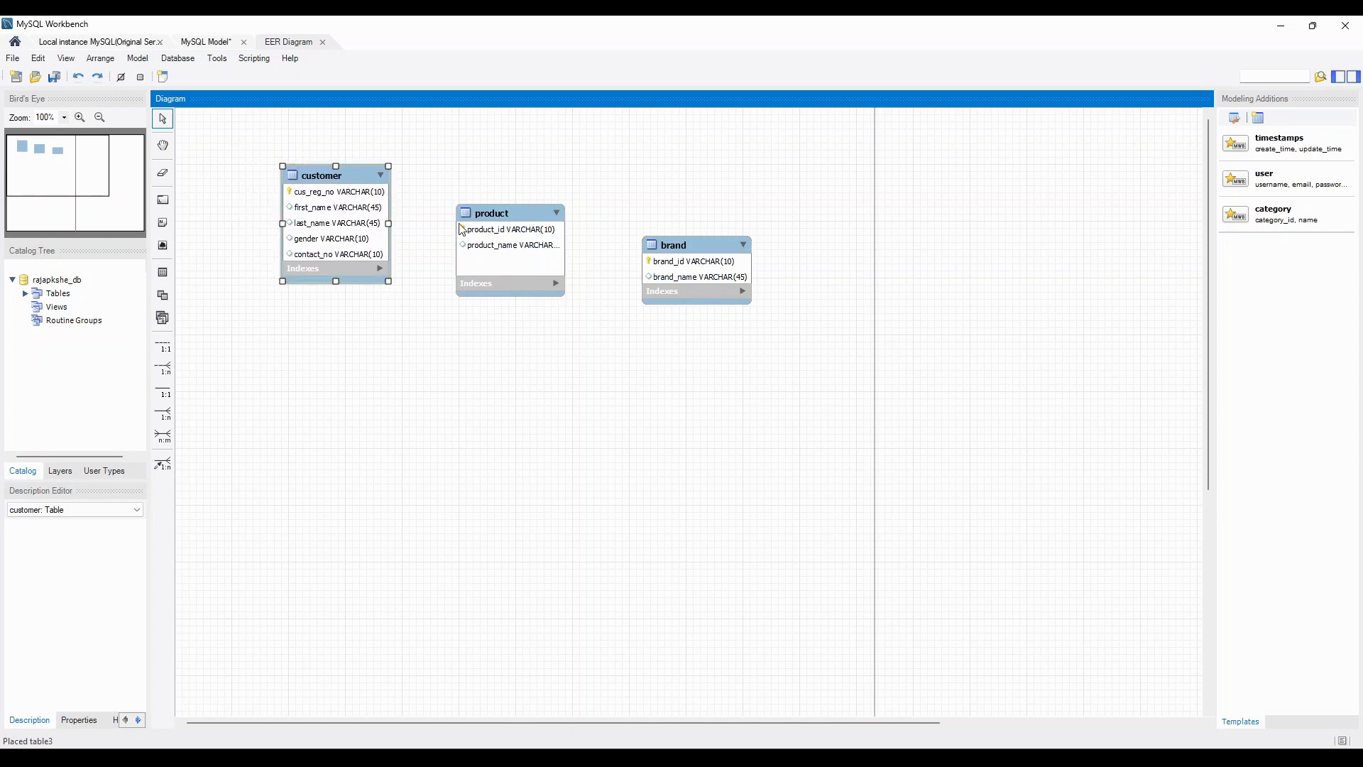
{"action": "left_click_drag", "start_coordinate": [462, 229], "coordinate": [546, 189]}
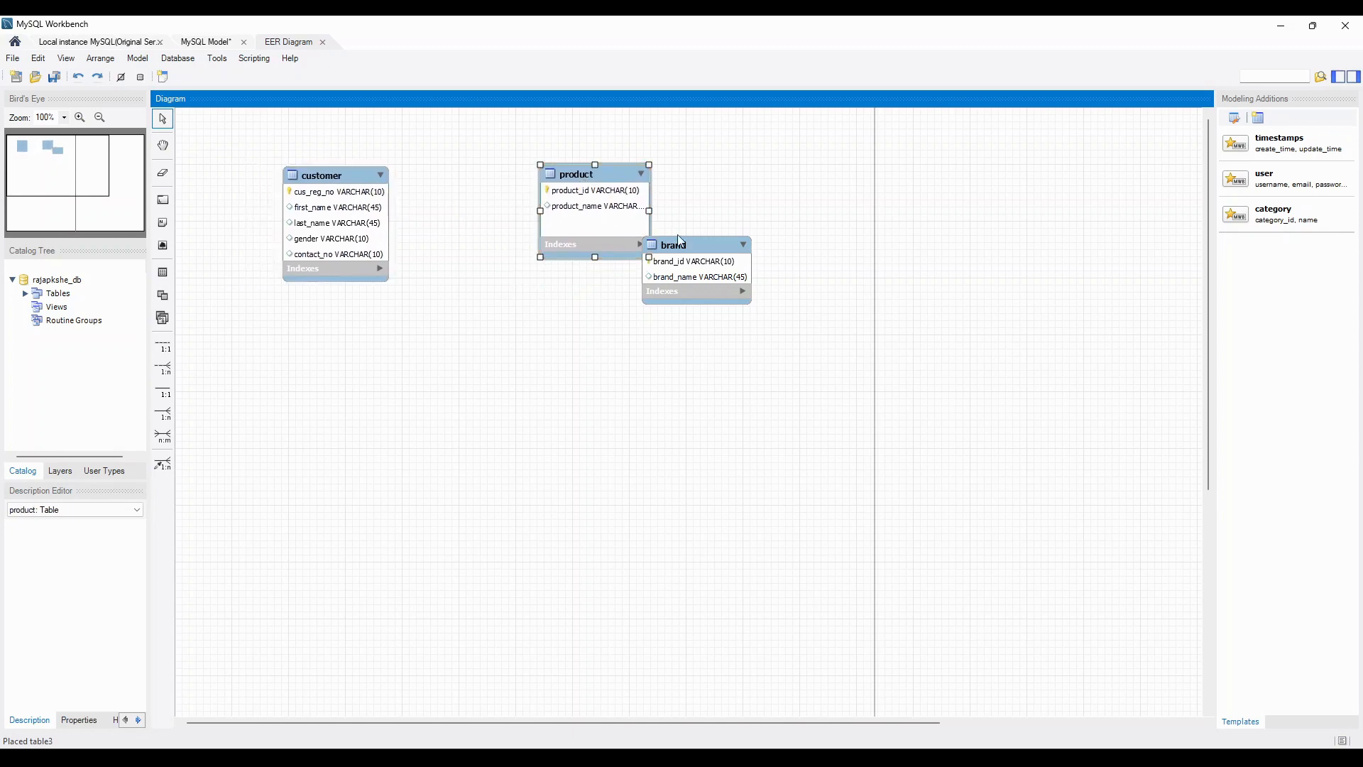
{"action": "left_click_drag", "start_coordinate": [680, 240], "coordinate": [825, 242]}
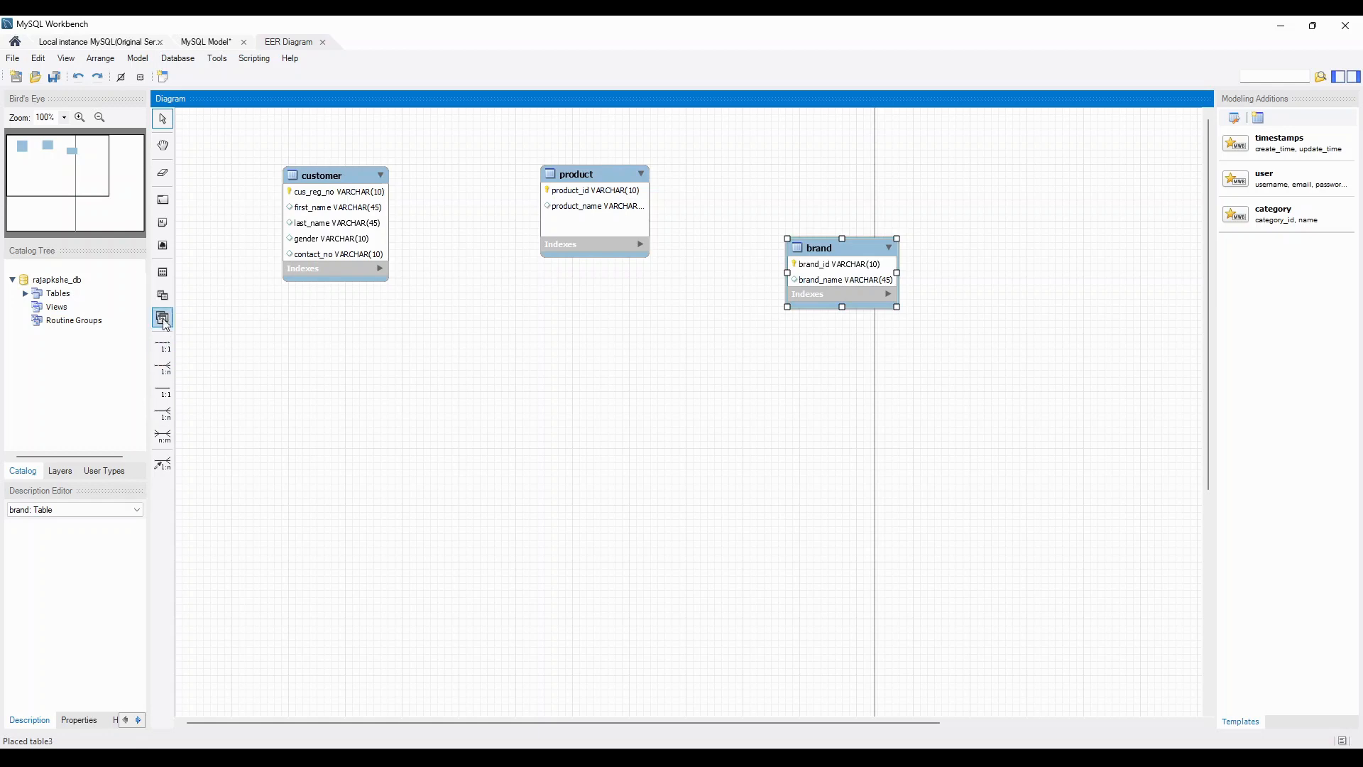
Create an n:m relationship between customer and product, and place its associative table below and between the two tables.
{"action": "left_click", "coordinate": [164, 440]}
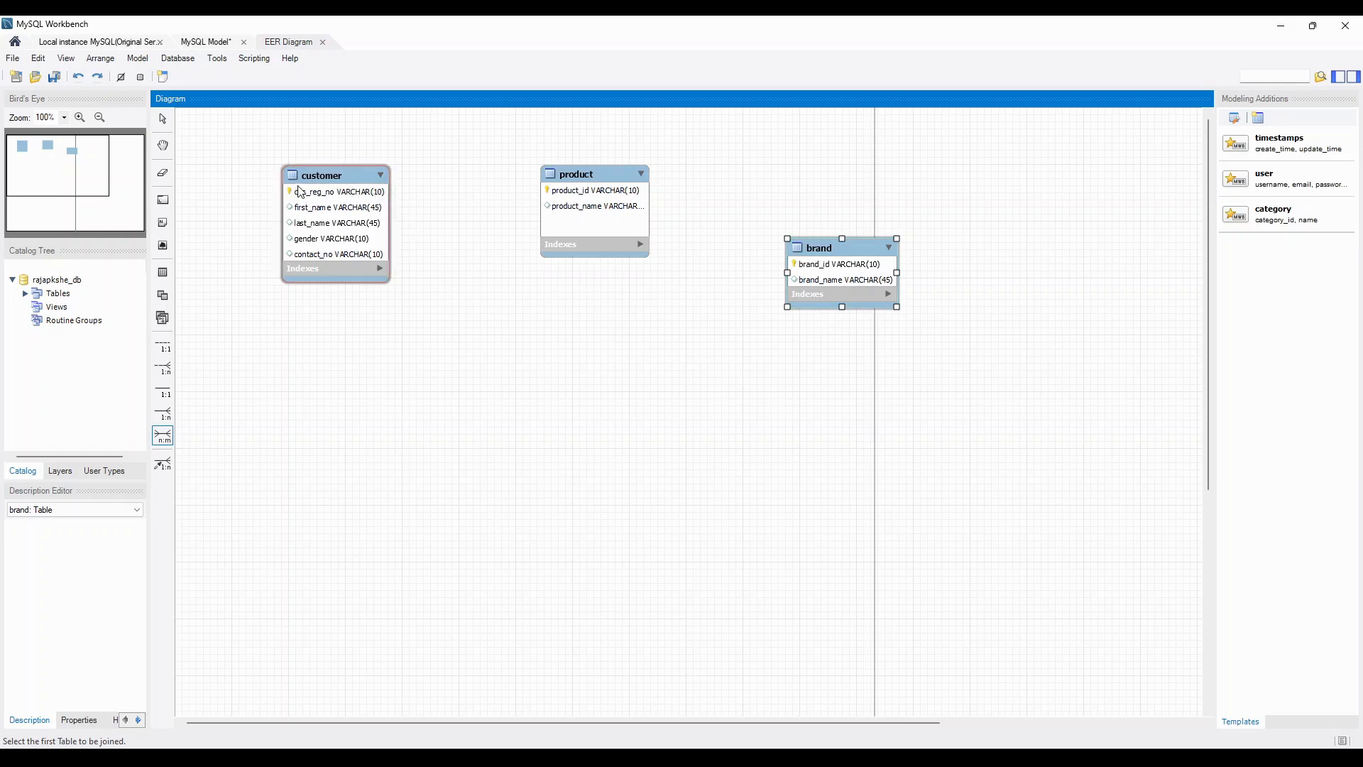
{"action": "left_click", "coordinate": [348, 185]}
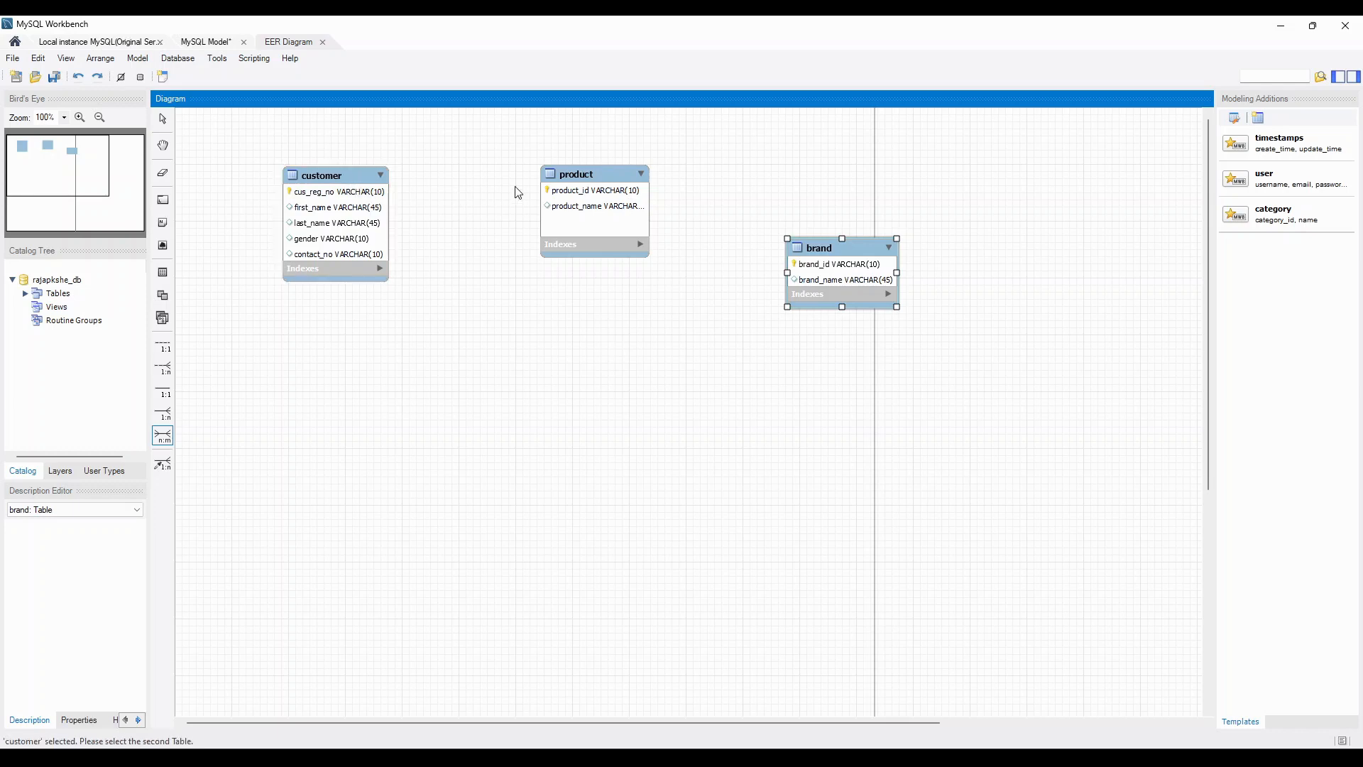
{"action": "left_click", "coordinate": [578, 179]}
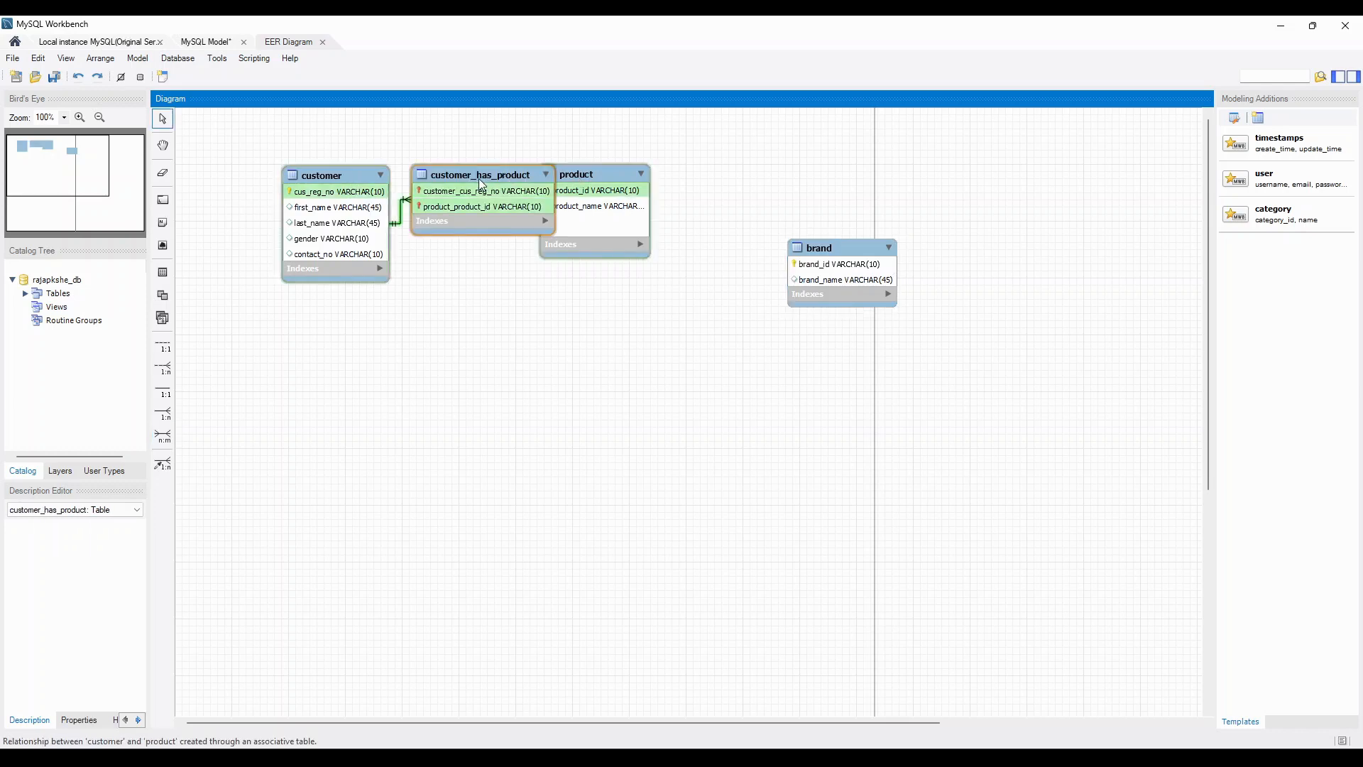
{"action": "left_click_drag", "start_coordinate": [471, 177], "coordinate": [328, 431]}
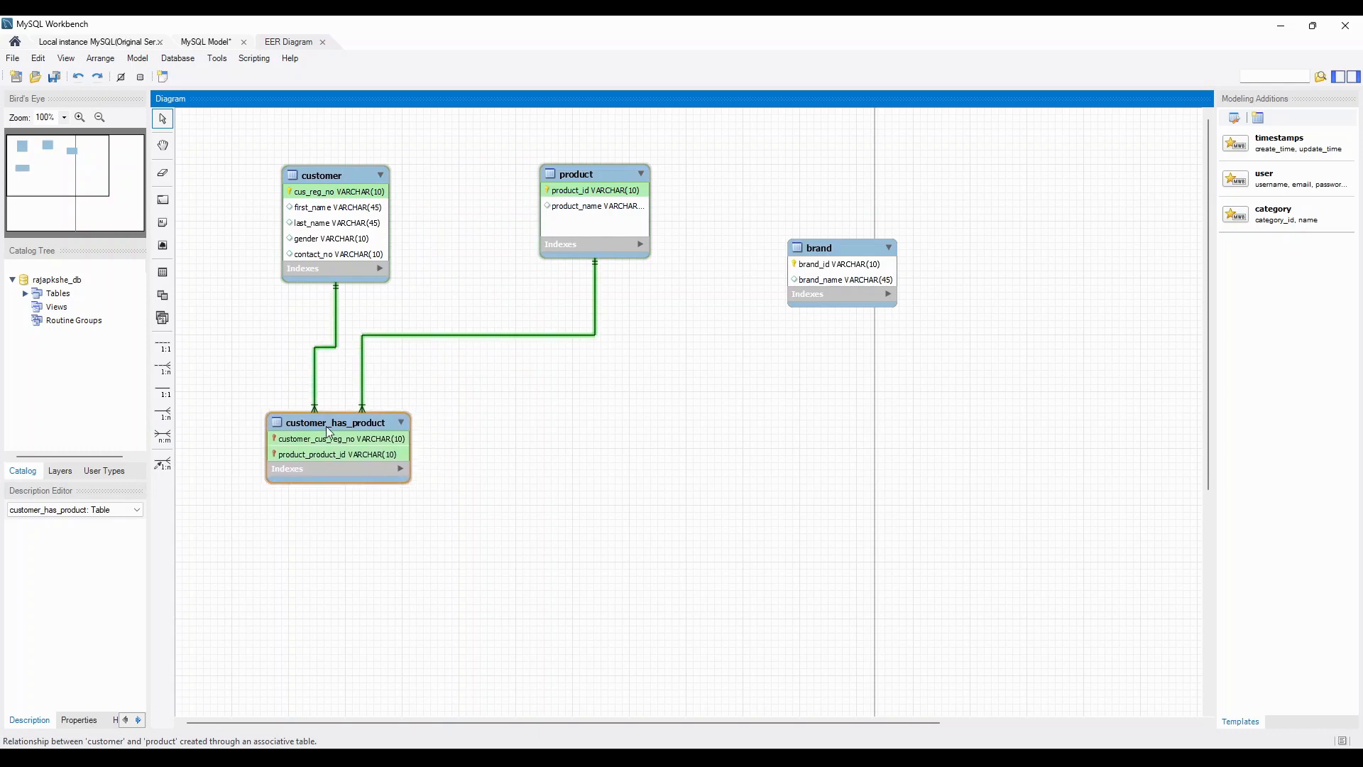
{"action": "left_click_drag", "start_coordinate": [329, 431], "coordinate": [395, 398]}
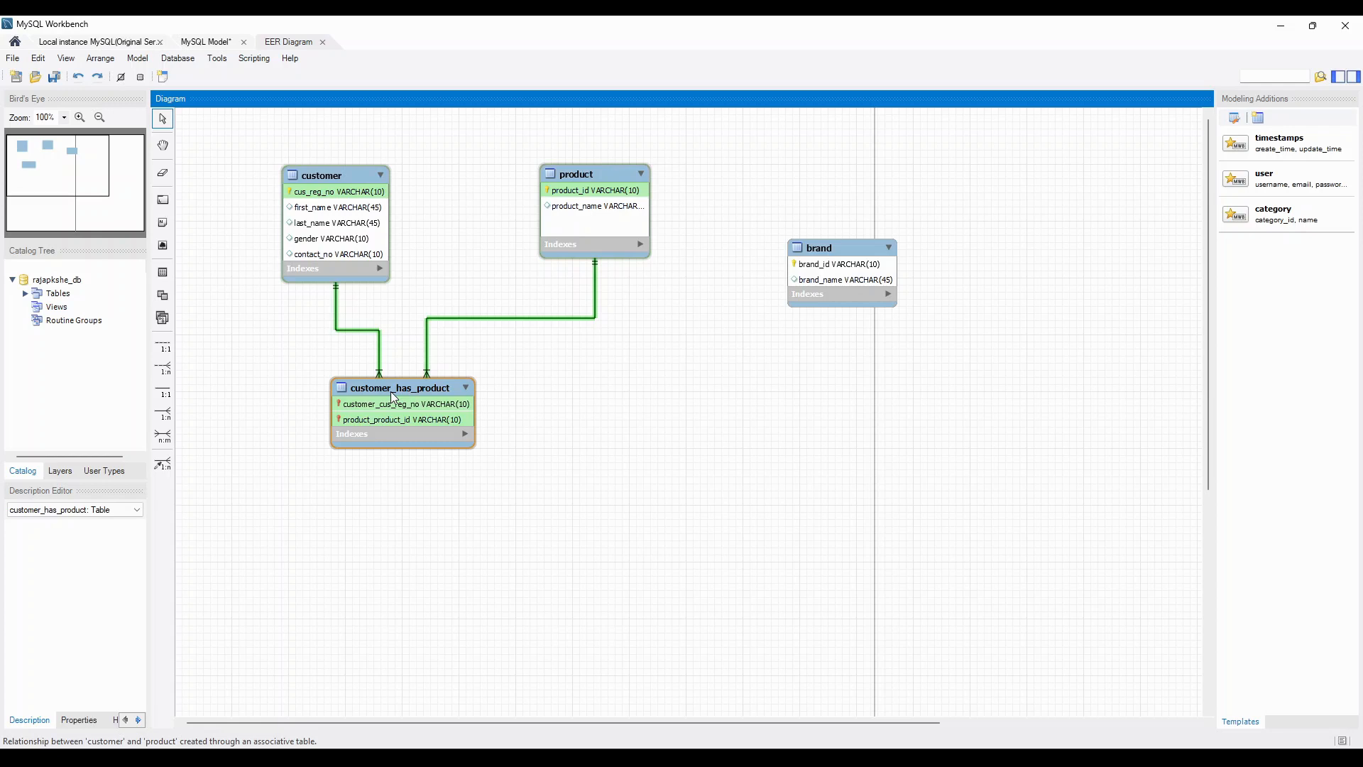
Remove the primary key setting from both foreign key columns of customer_has_product and move the table slightly up in the diagram.
{"action": "left_click", "coordinate": [391, 395]}
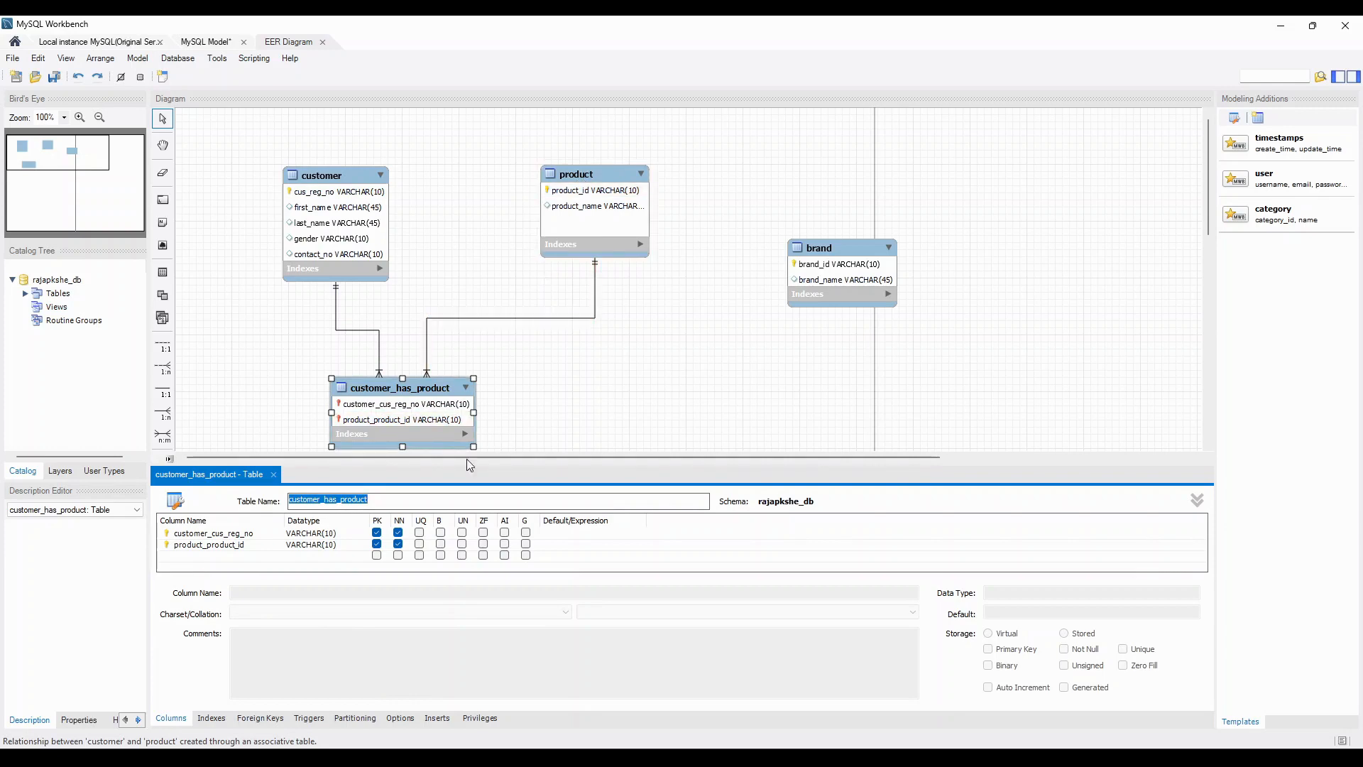
{"action": "left_click", "coordinate": [376, 533]}
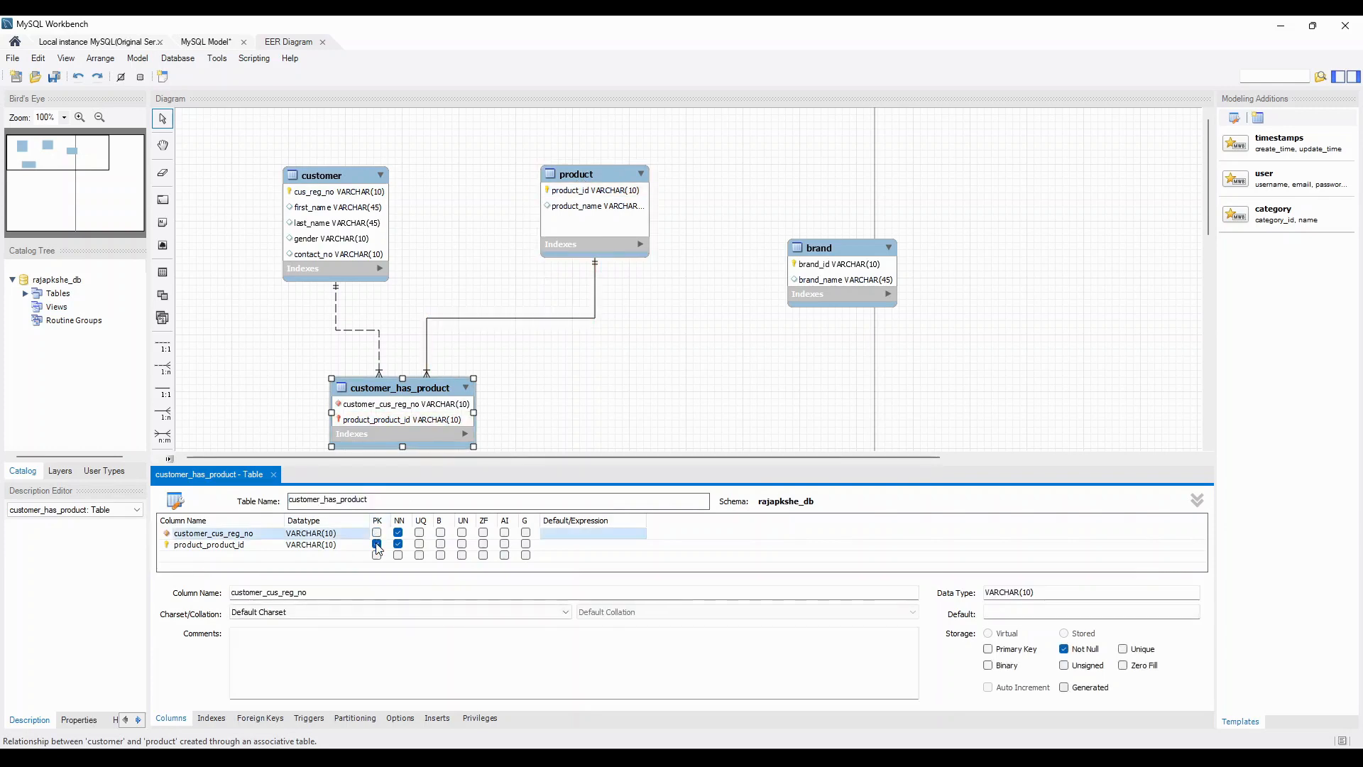
{"action": "left_click", "coordinate": [377, 544]}
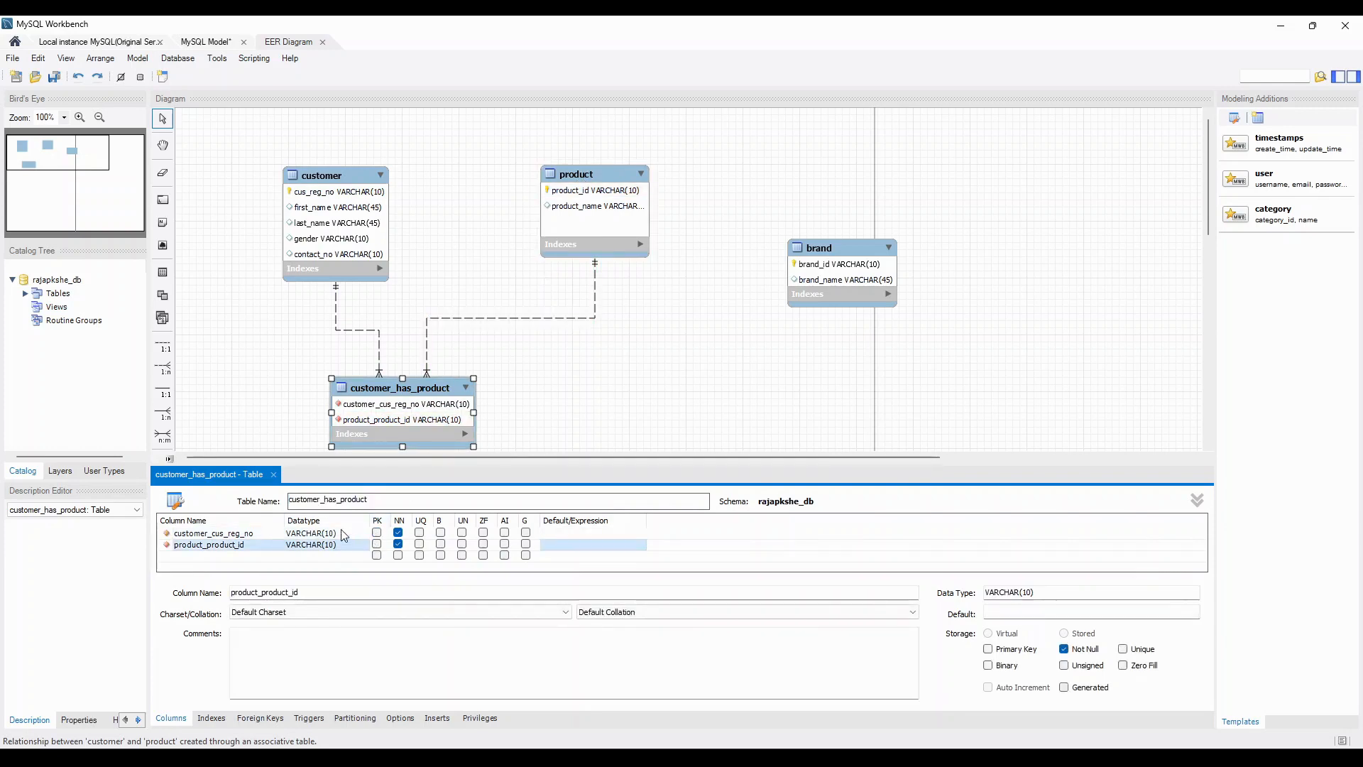
{"action": "left_click_drag", "start_coordinate": [399, 385], "coordinate": [418, 346]}
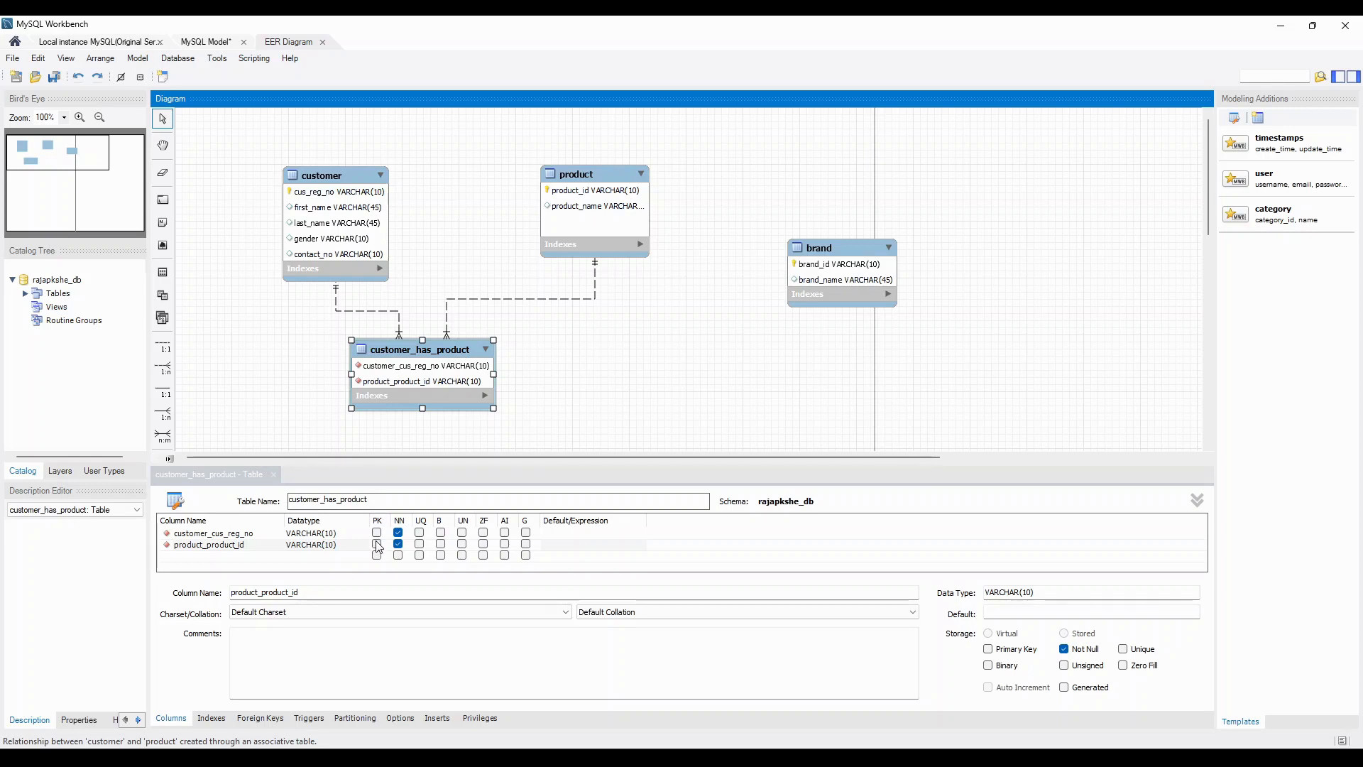
Add an id column to the customer_has_product table and make it the primary key.
{"action": "double_click", "coordinate": [202, 558]}
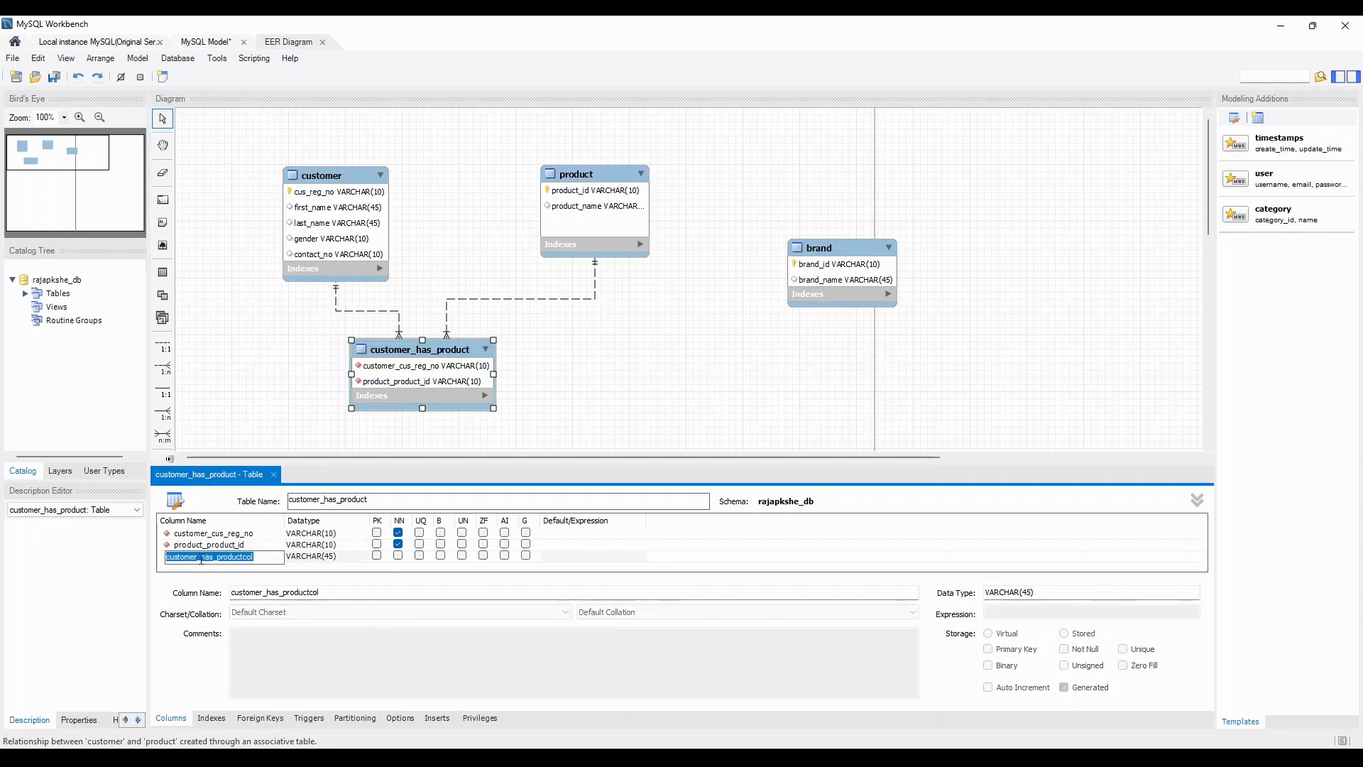
{"action": "type", "text": "id"}
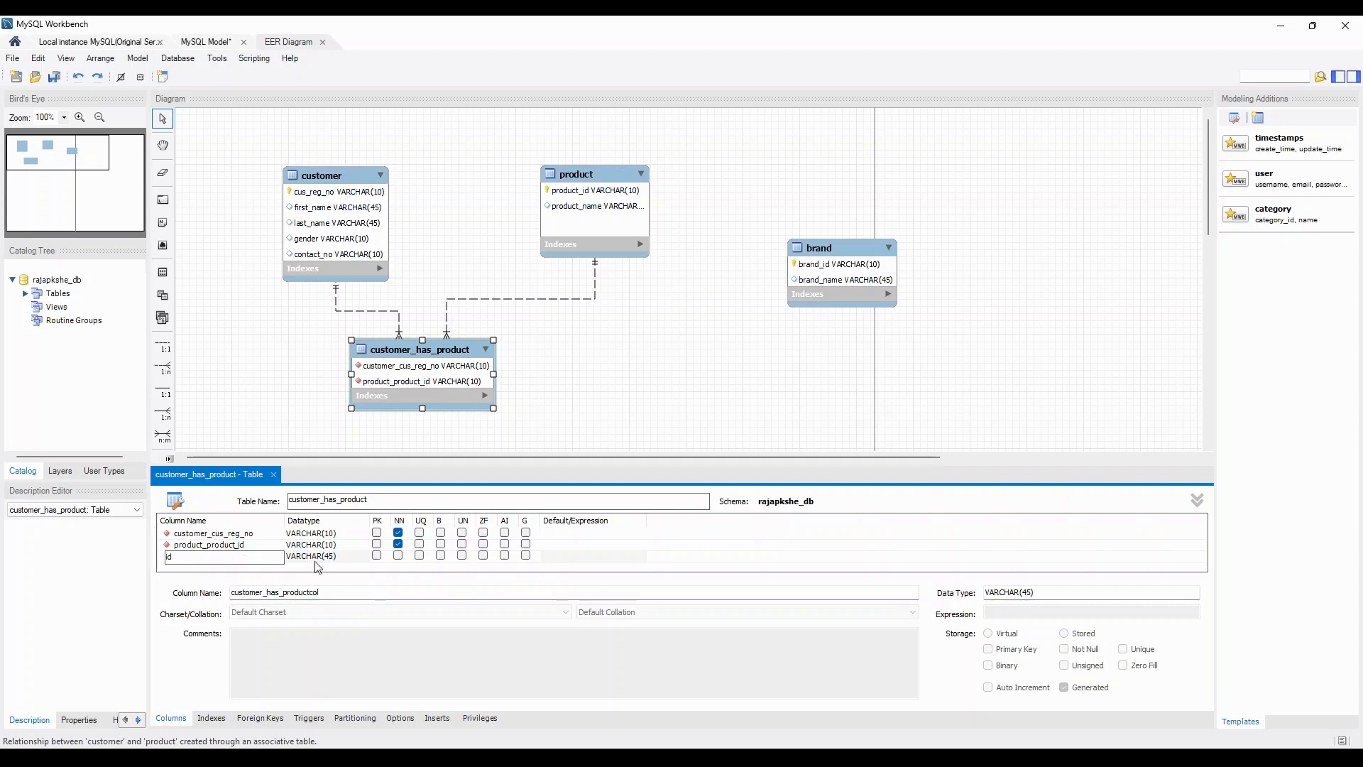
{"action": "left_click", "coordinate": [377, 562]}
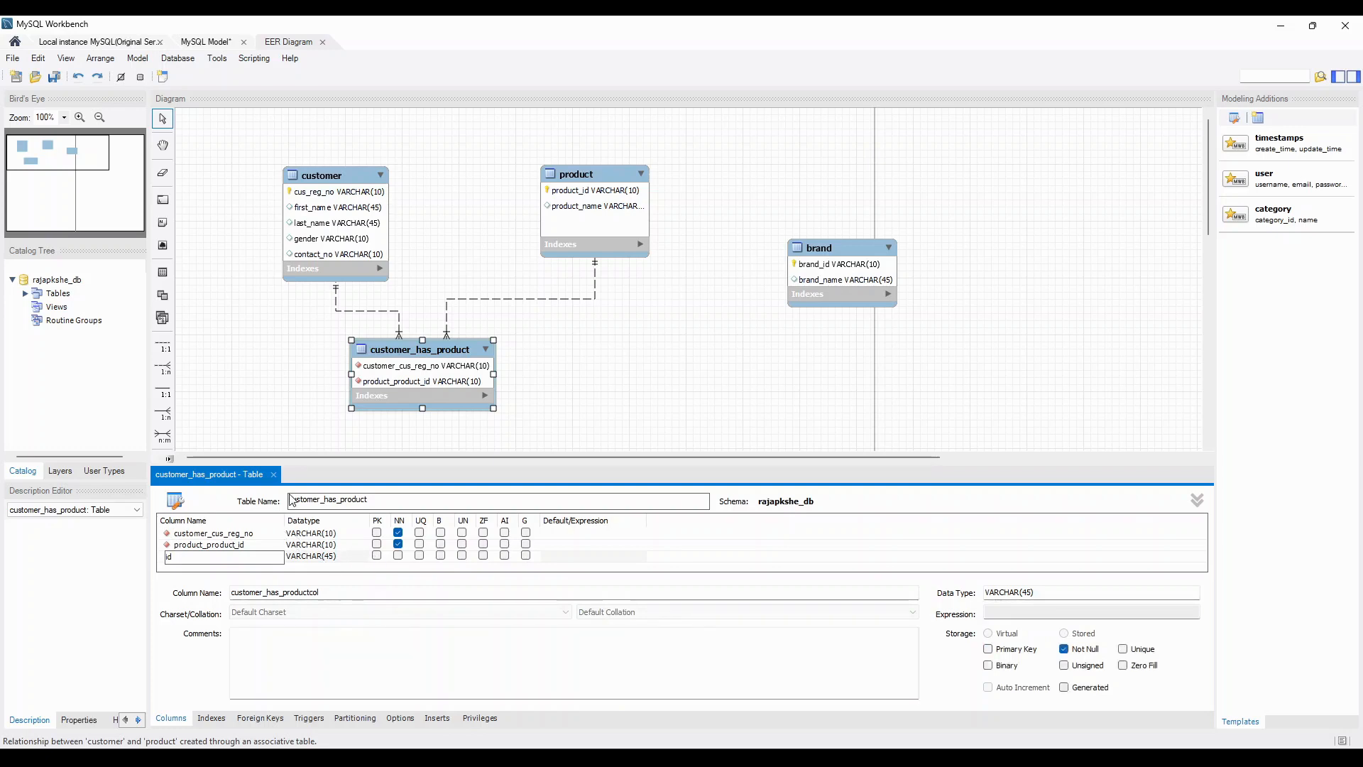
{"action": "left_click", "coordinate": [376, 557]}
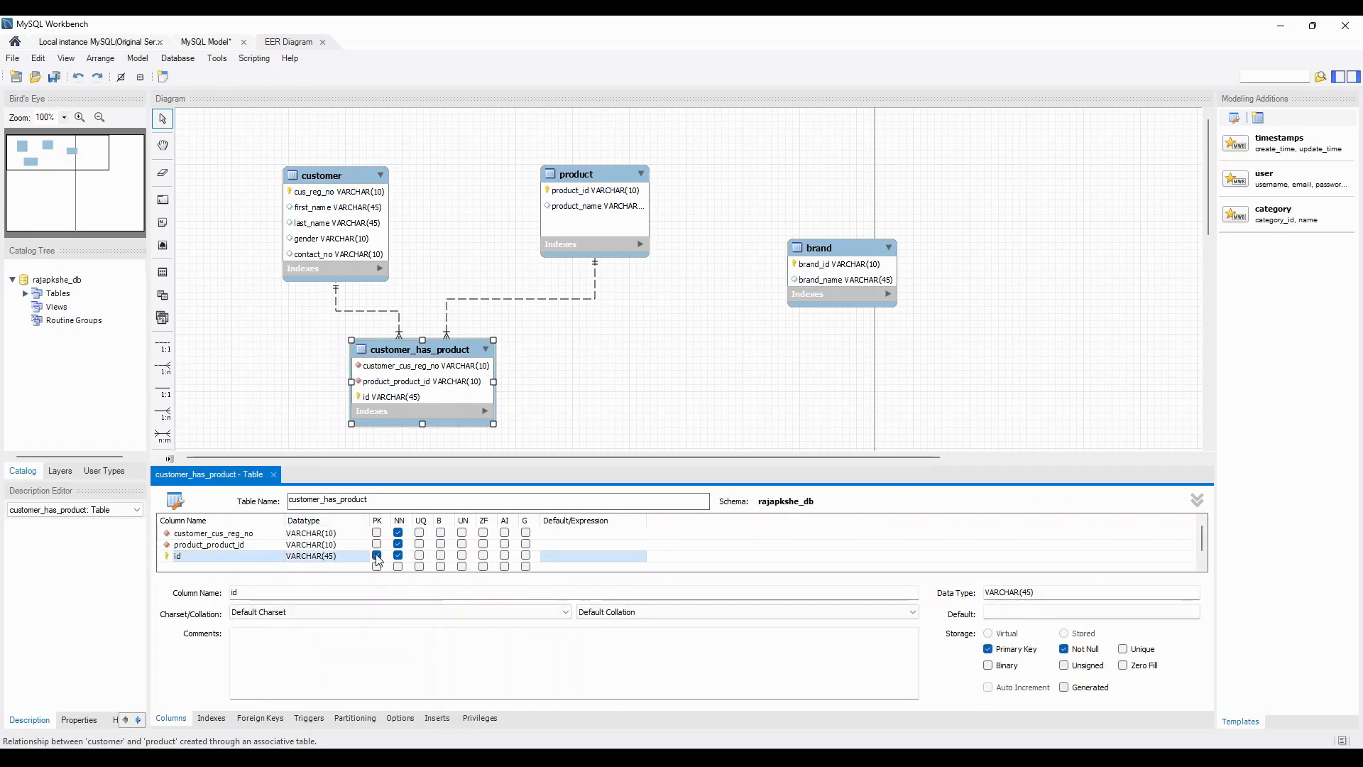
Add an amount column with the INT data type to the customer_has_product table.
{"action": "left_click", "coordinate": [195, 568]}
{"action": "left_click", "coordinate": [195, 567]}
{"action": "type", "text": "amount"}
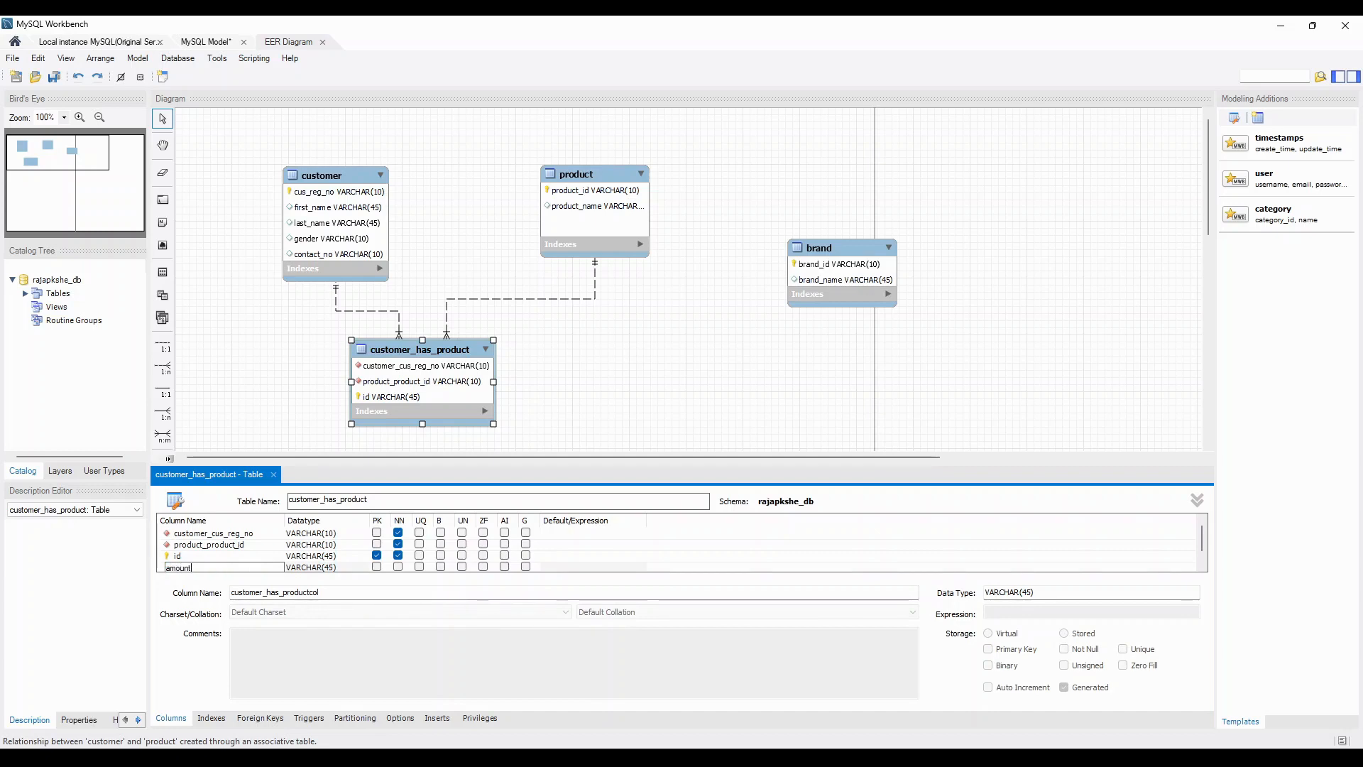
{"action": "key", "text": "Tab"}
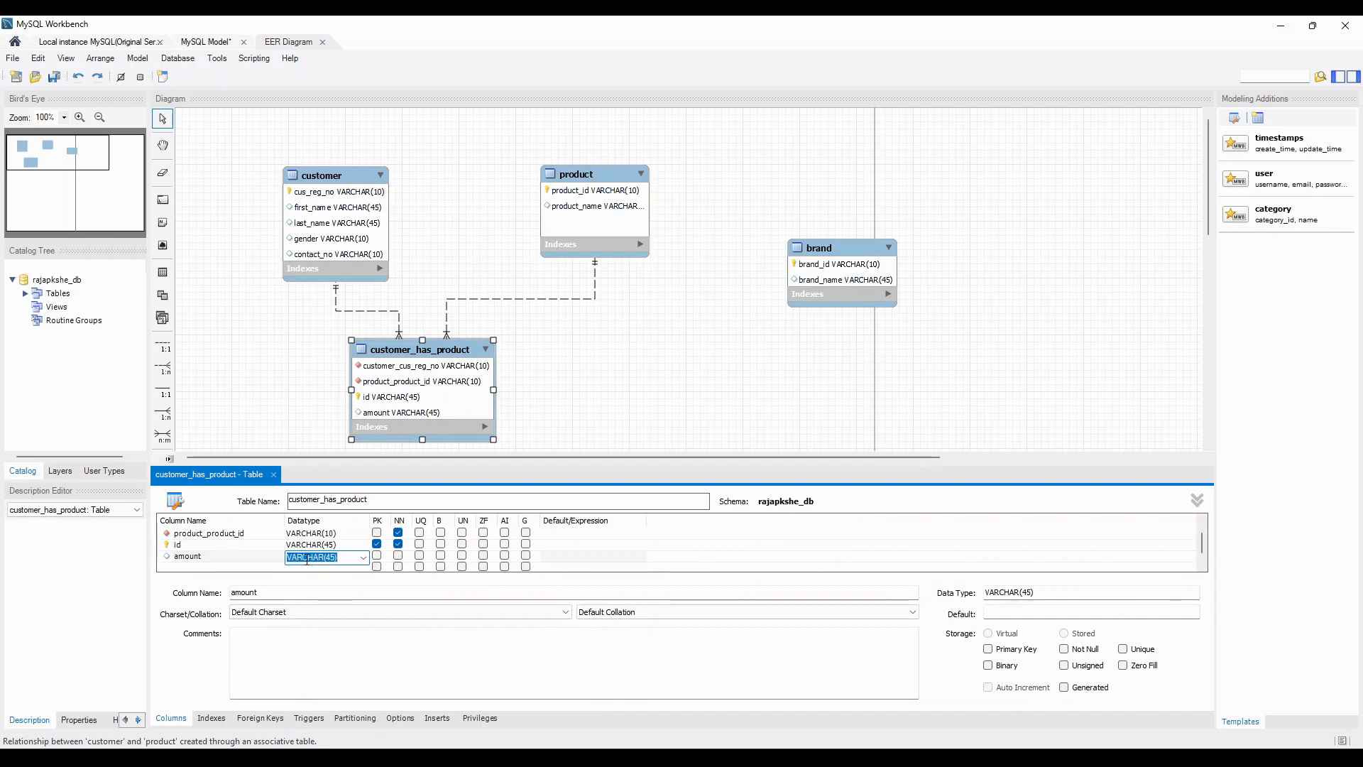
{"action": "type", "text": "INT"}
Add a total_price column to the customer_has_product table and set its data type to FLOAT.
{"action": "left_click", "coordinate": [217, 568]}
{"action": "left_click", "coordinate": [218, 568]}
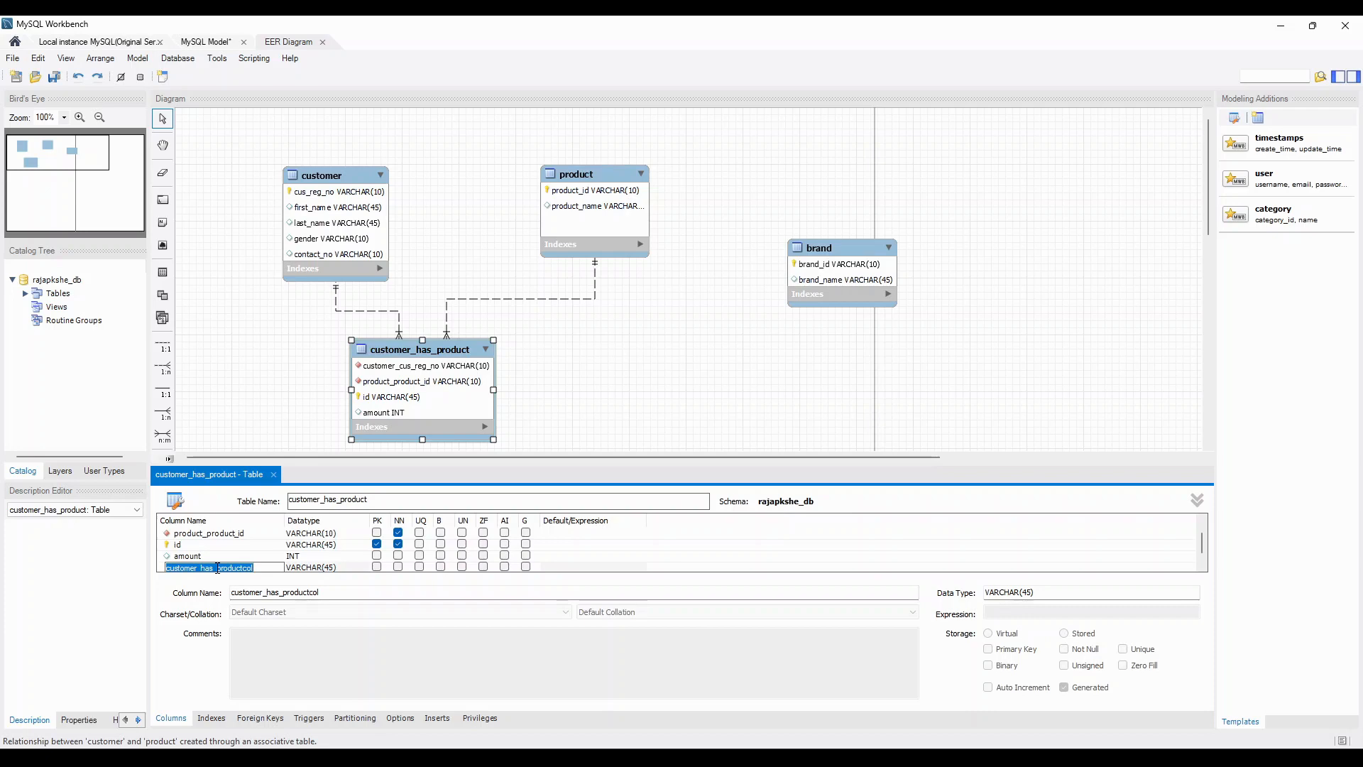
{"action": "type", "text": "total_price"}
{"action": "key", "text": "Tab"}
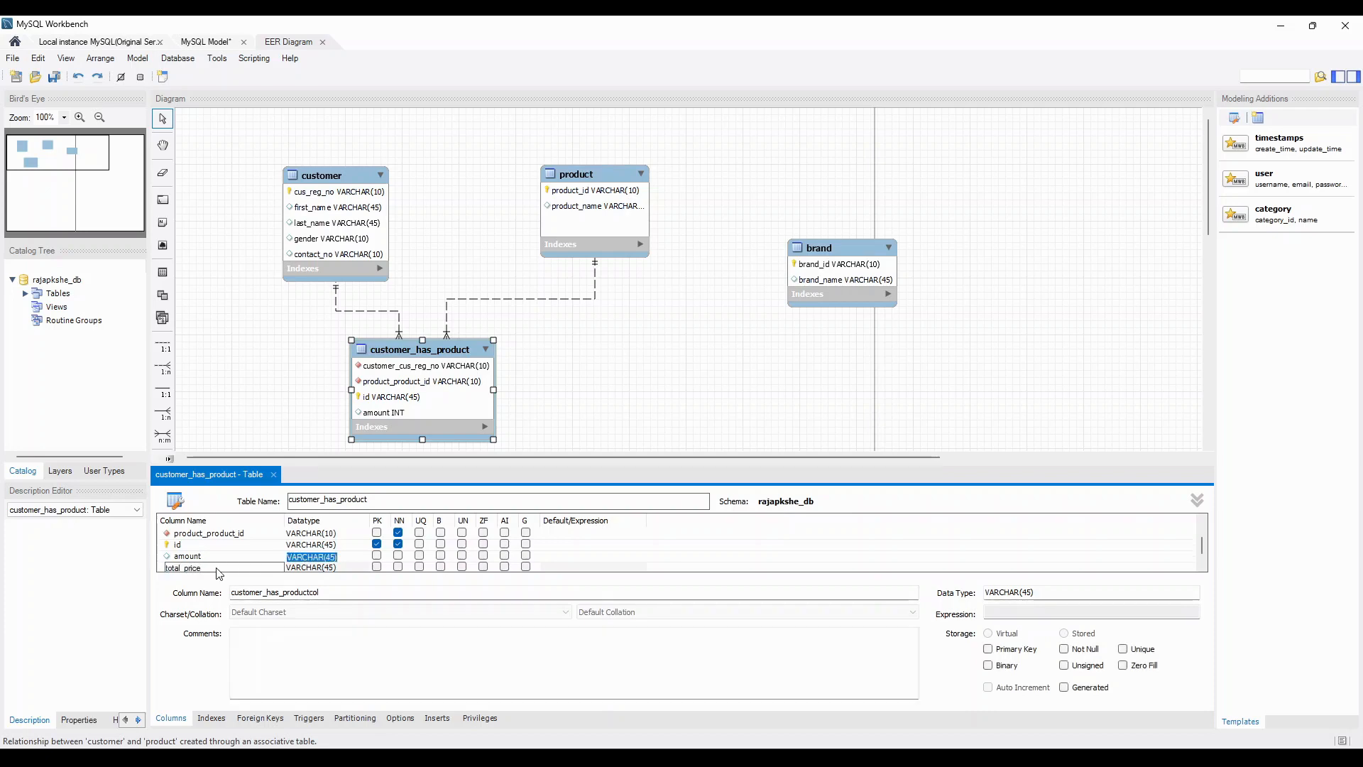
{"action": "type", "text": "INT"}
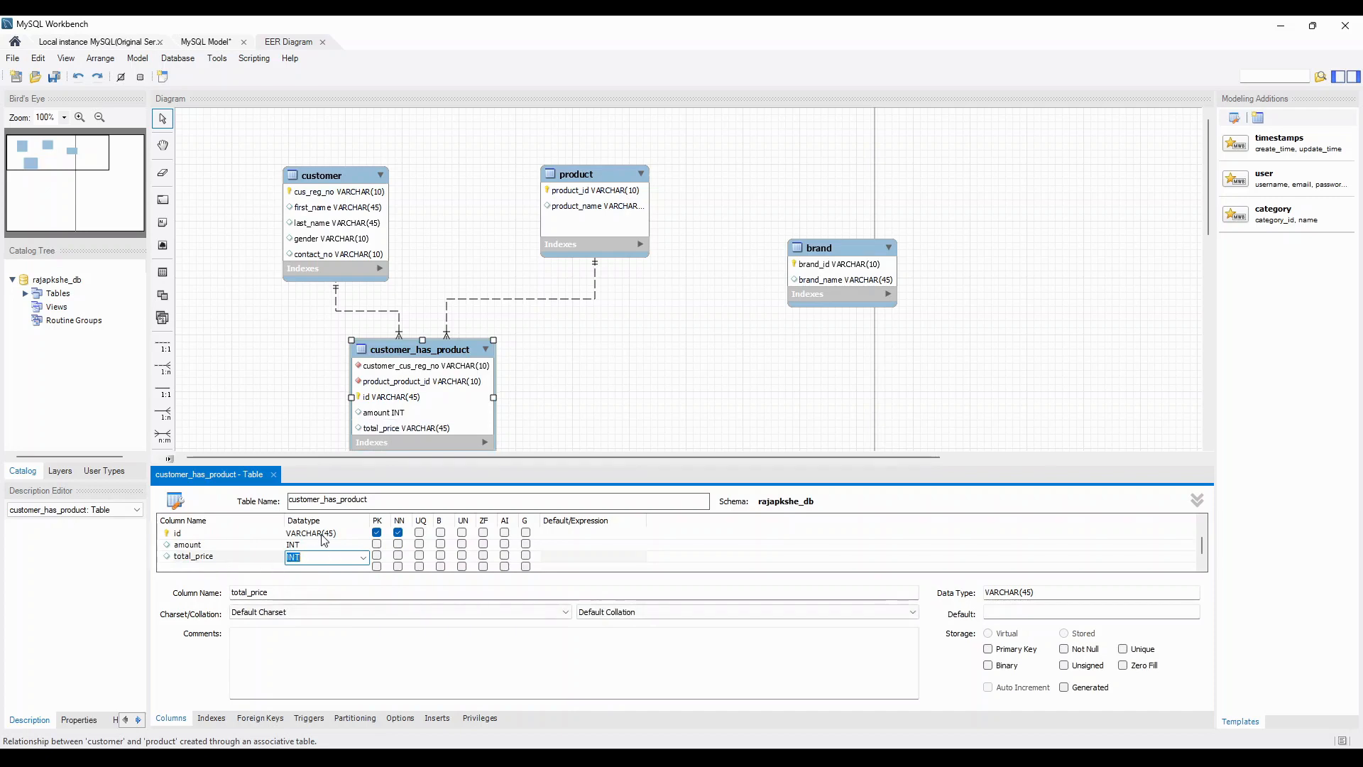
{"action": "left_click", "coordinate": [364, 559]}
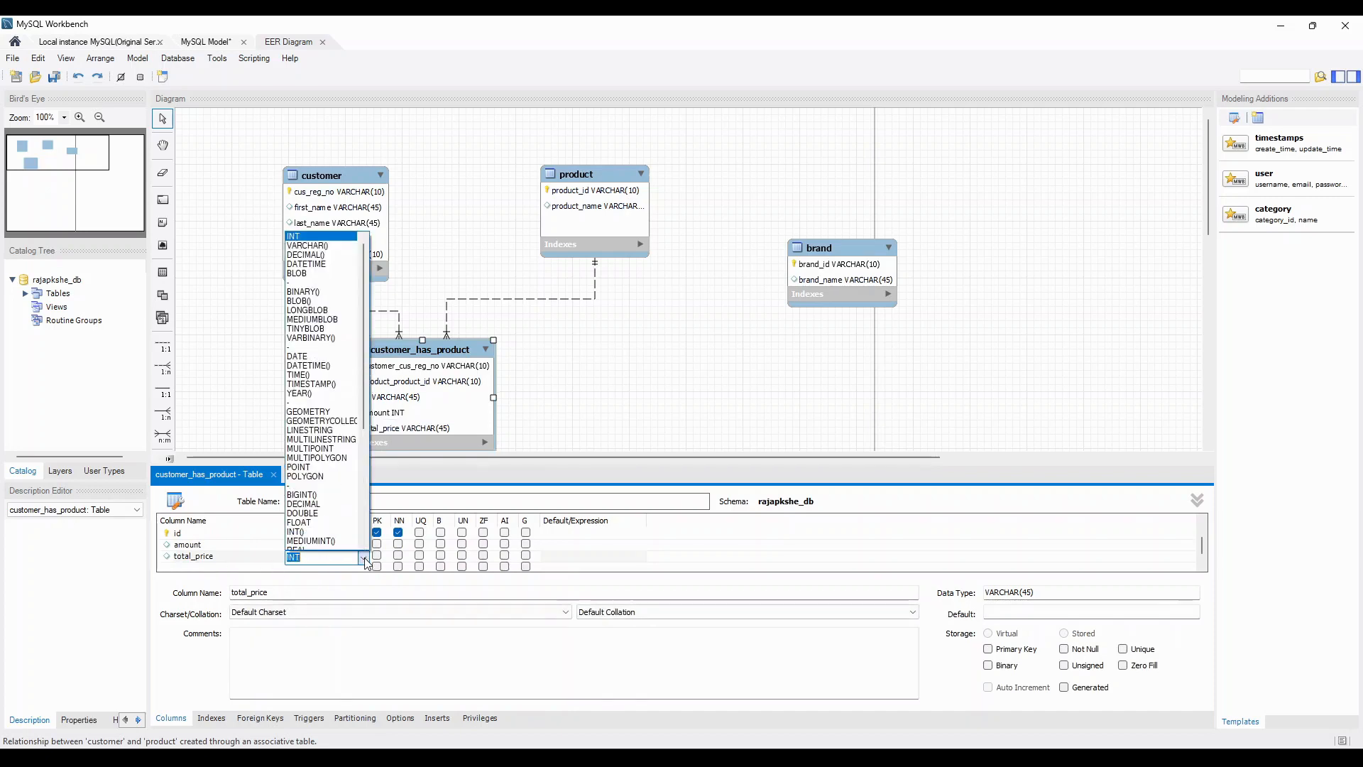
{"action": "left_click", "coordinate": [301, 523]}
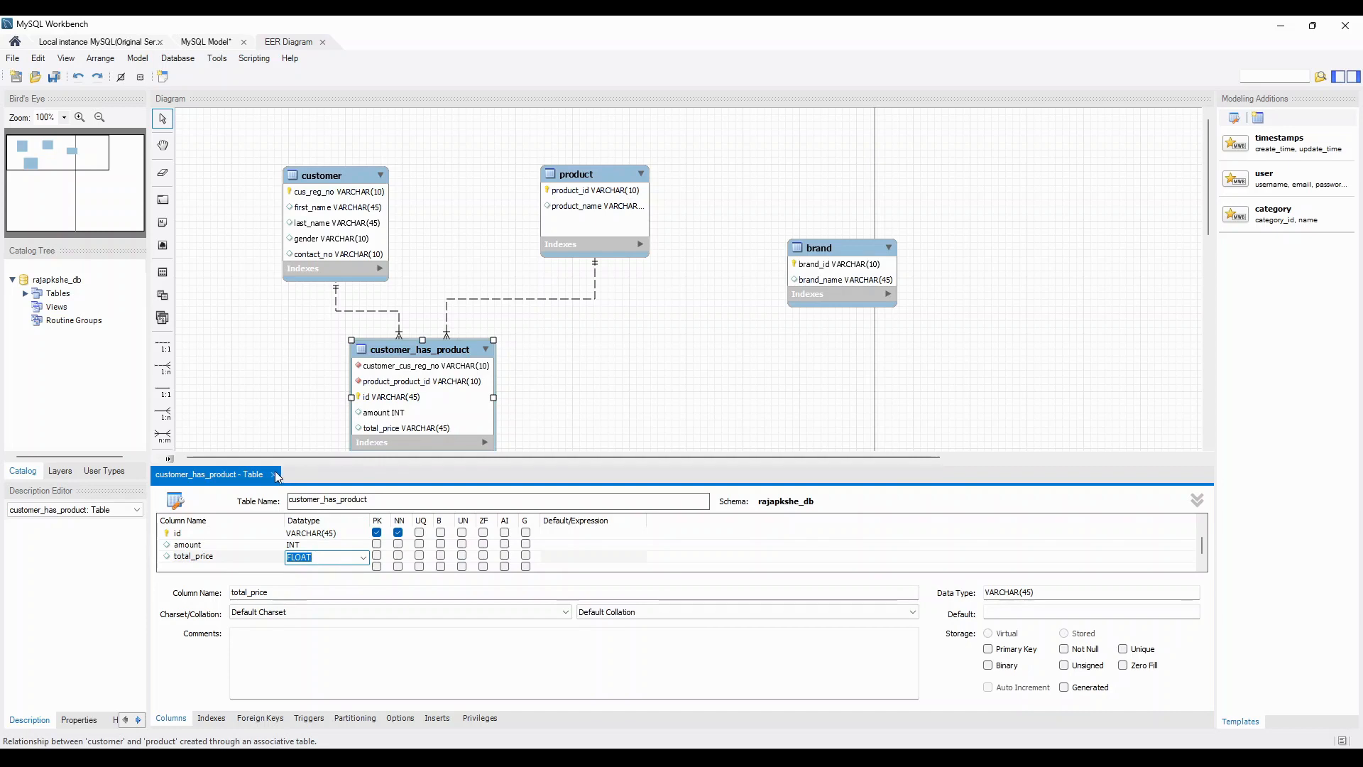
Rename the customer_has_product table as pruchasing_information and close its table editor.
{"action": "left_click_drag", "start_coordinate": [377, 506], "coordinate": [201, 492]}
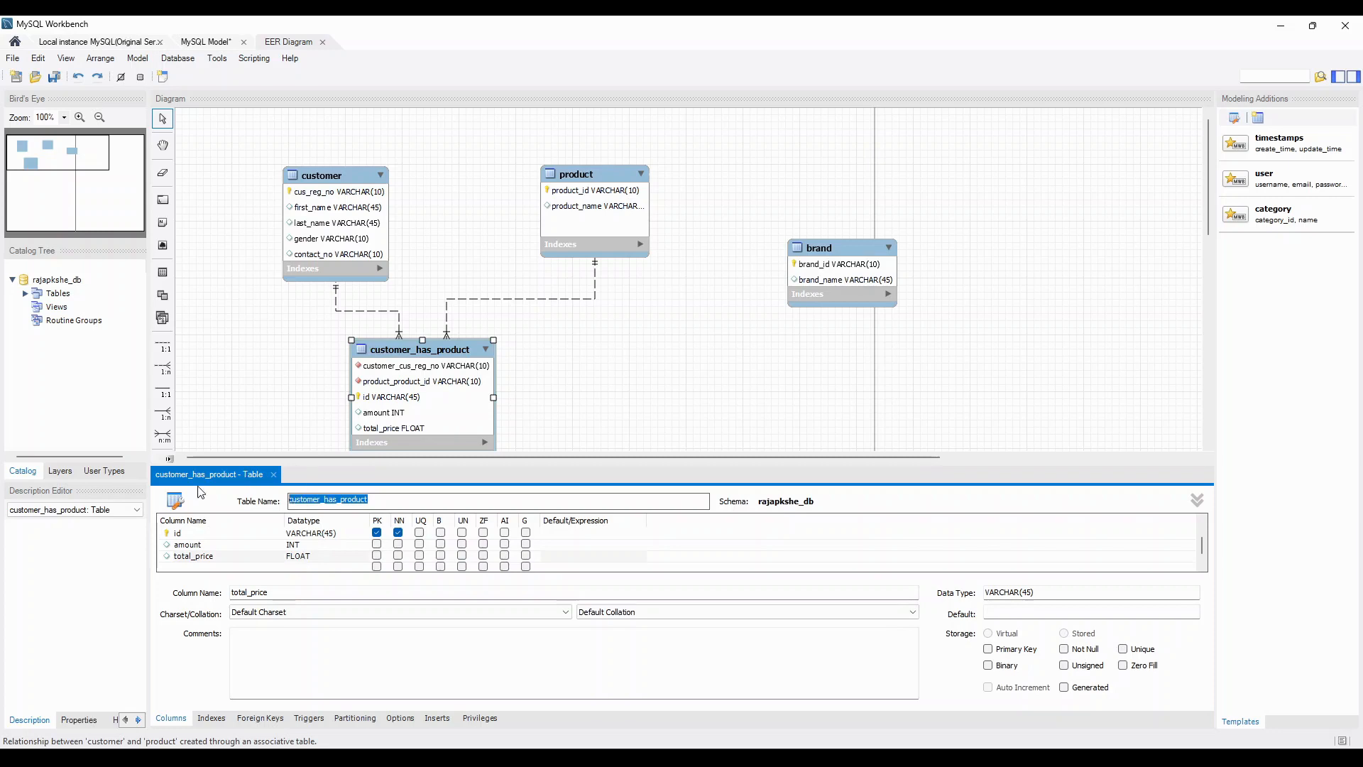
{"action": "key", "text": "BackSpace"}
{"action": "type", "text": "pruchasing_information"}
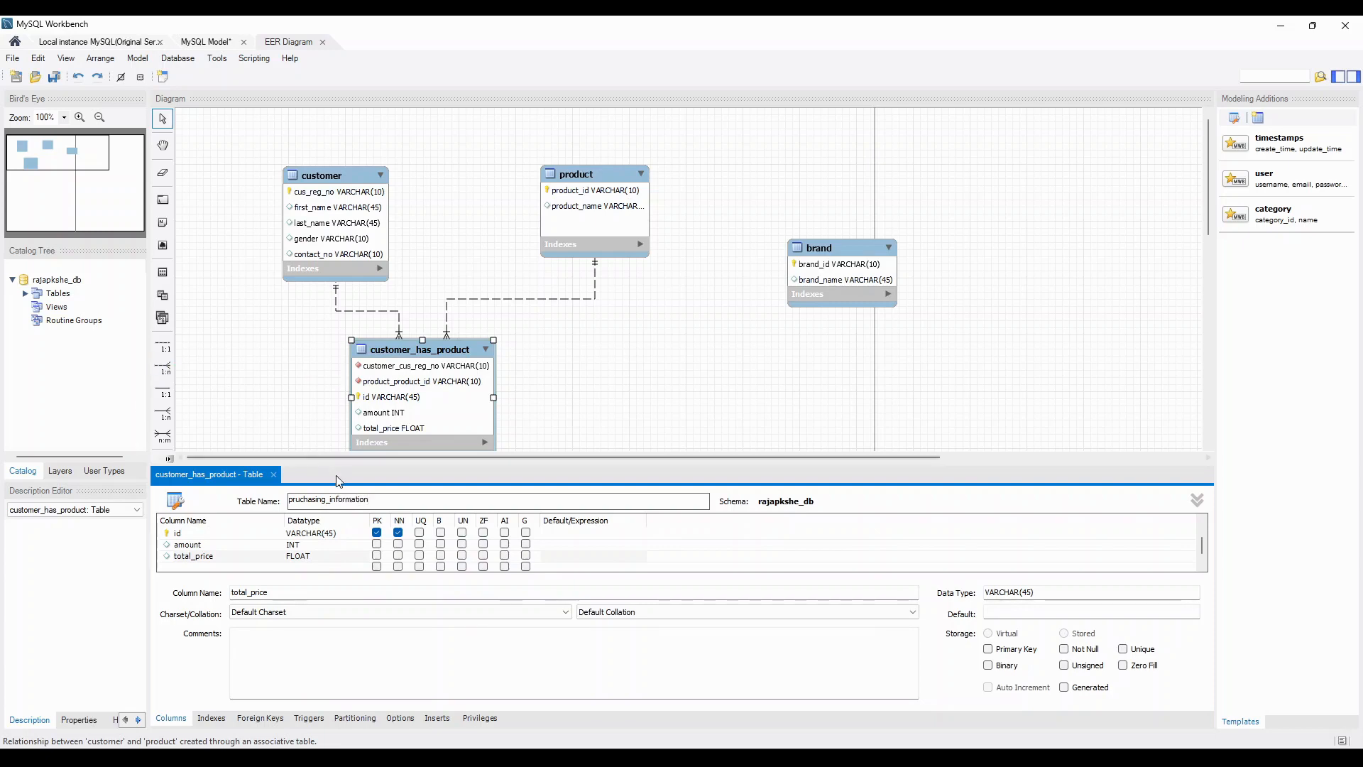
{"action": "key", "text": "Return"}
{"action": "left_click", "coordinate": [275, 474]}
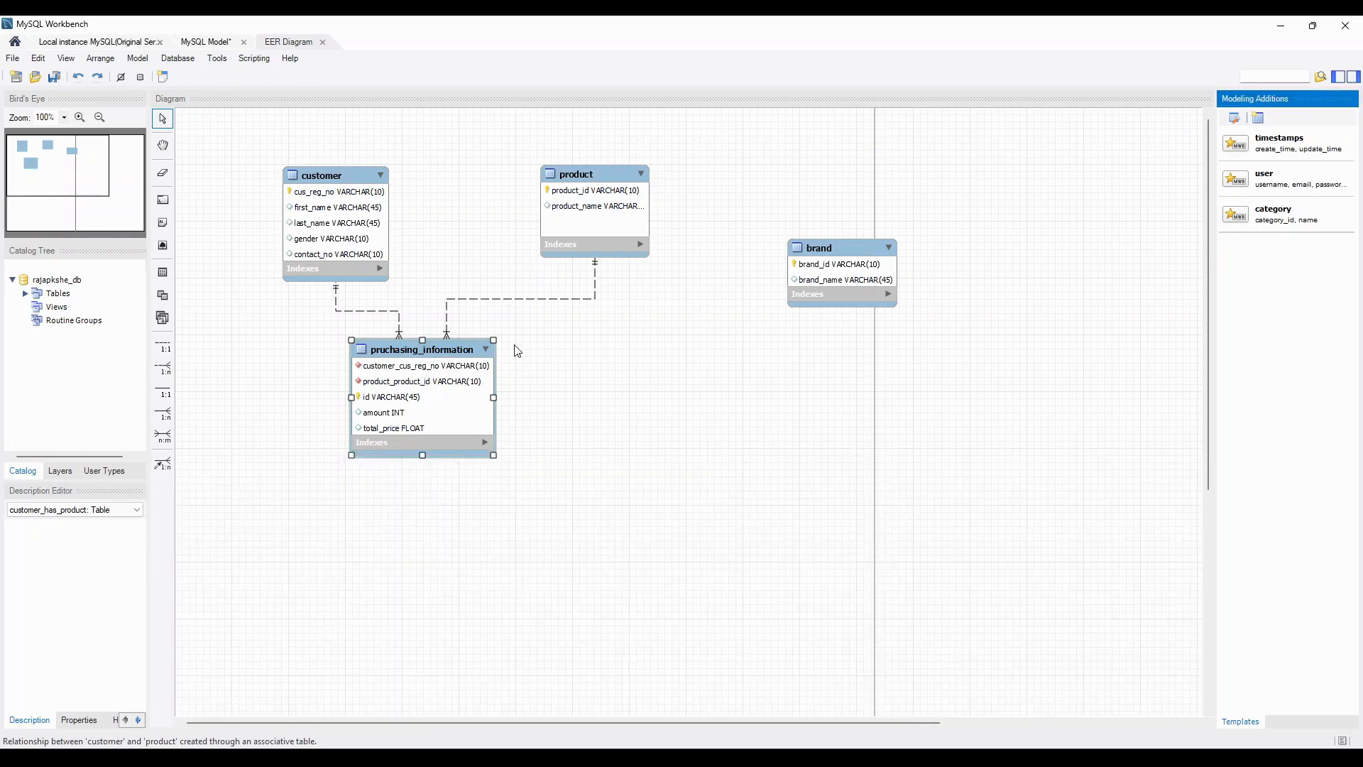
Reposition the tables so that brand sits below product and well to its right in the diagram.
{"action": "left_click_drag", "start_coordinate": [829, 243], "coordinate": [732, 306]}
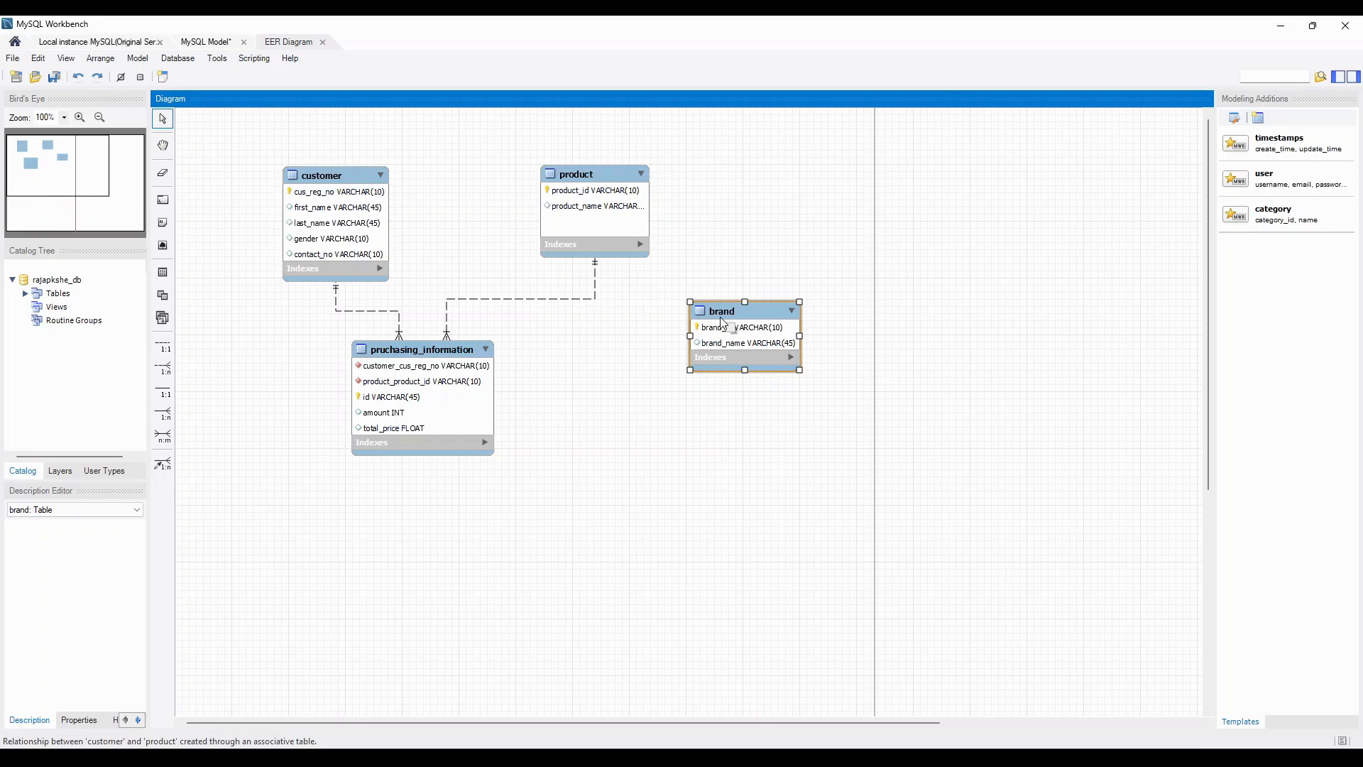
{"action": "left_click", "coordinate": [588, 172]}
{"action": "left_click_drag", "start_coordinate": [588, 173], "coordinate": [557, 152]}
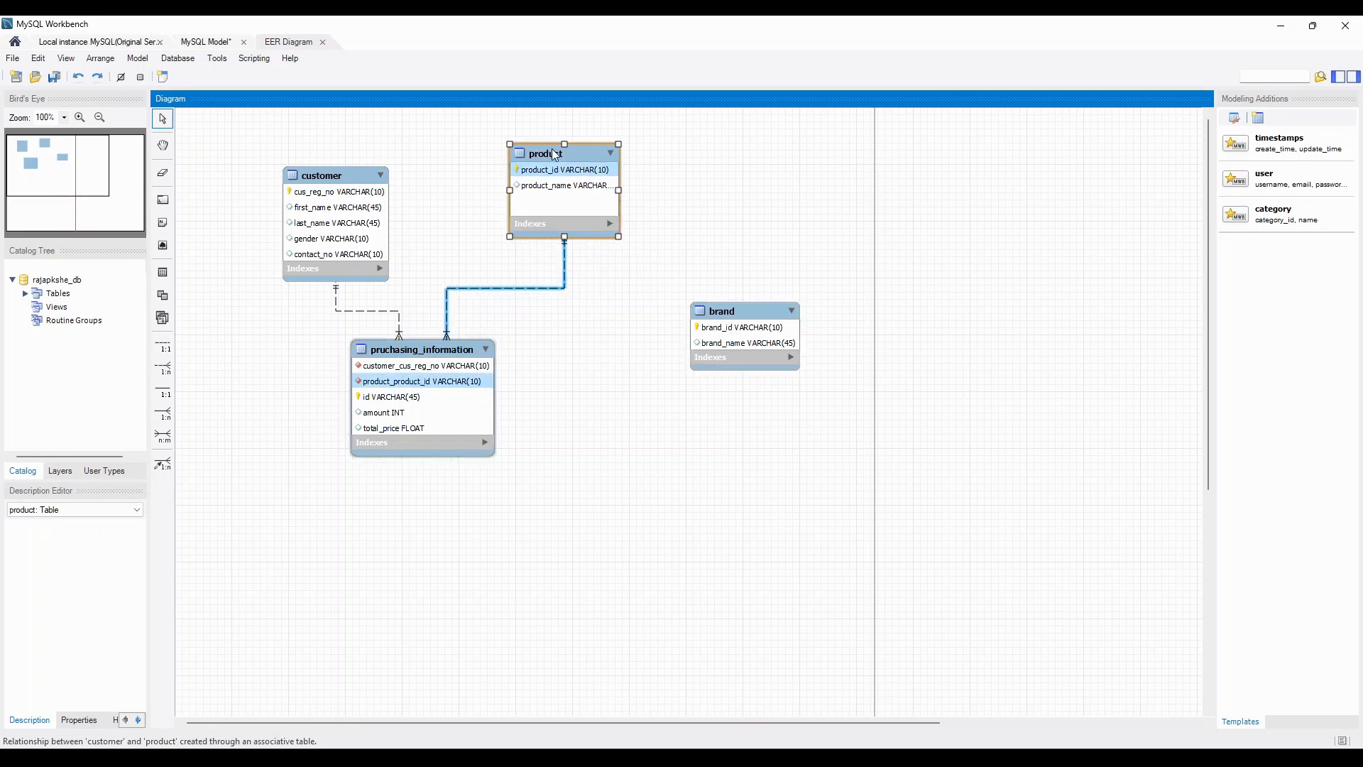
{"action": "left_click_drag", "start_coordinate": [729, 318], "coordinate": [760, 325]}
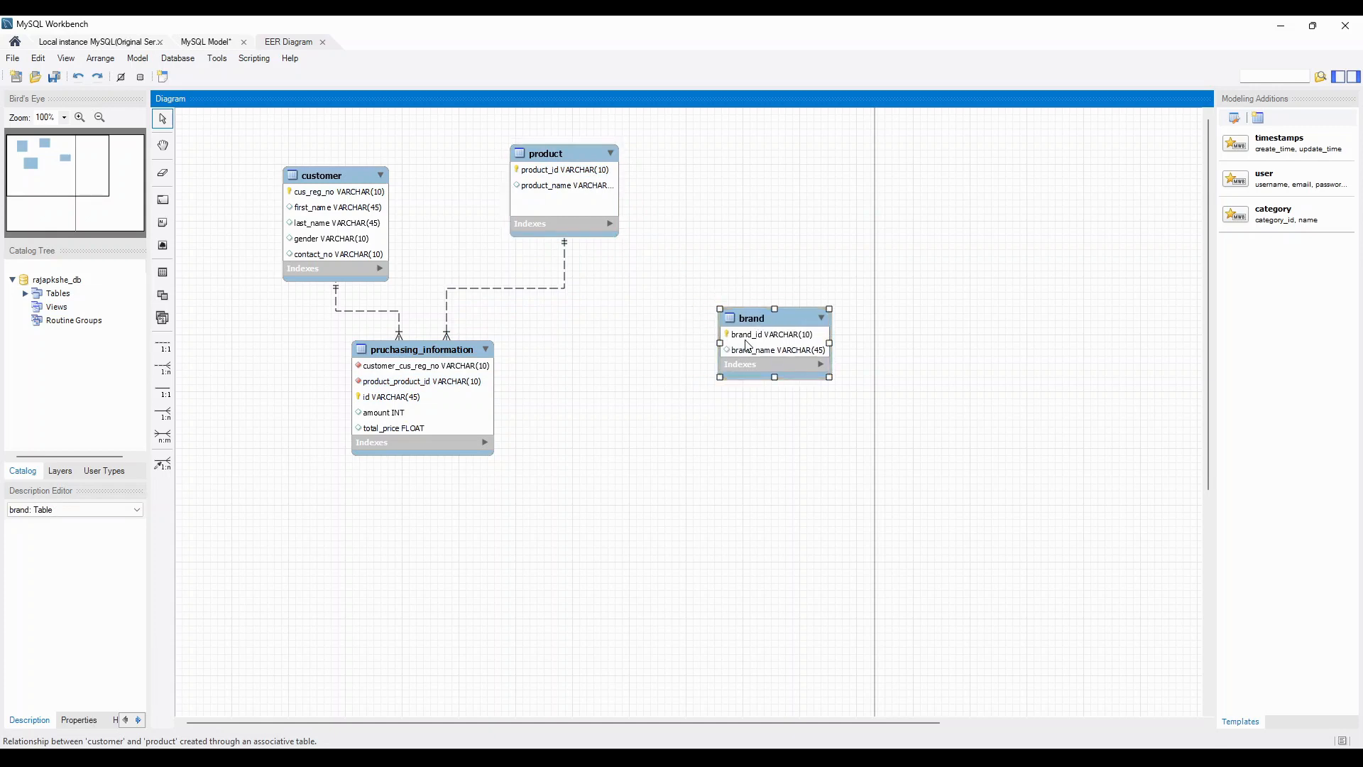
Create a non-identifying 1:n relationship that gives product a foreign key to brand, and move brand closer to product.
{"action": "double_click", "coordinate": [745, 340]}
{"action": "left_click", "coordinate": [165, 370]}
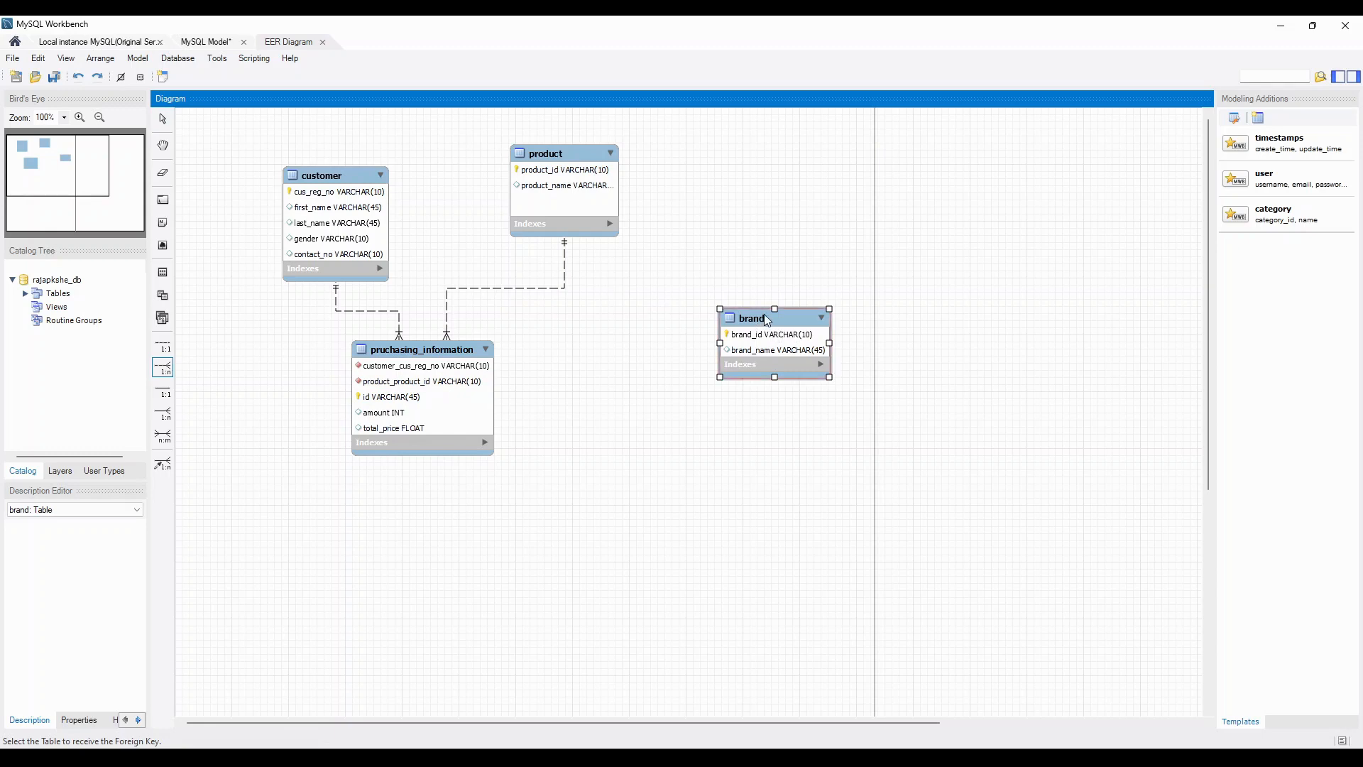
{"action": "left_click", "coordinate": [568, 151]}
{"action": "left_click", "coordinate": [758, 331]}
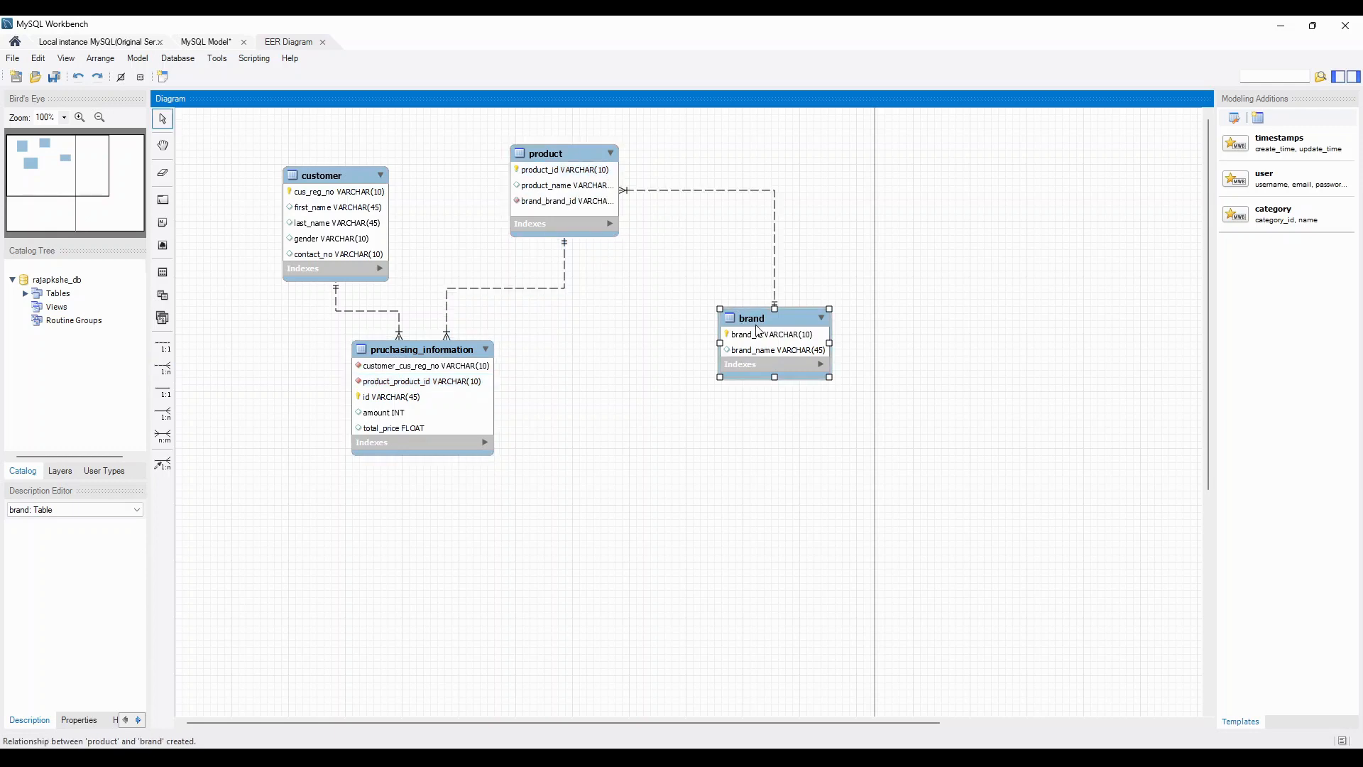
{"action": "left_click_drag", "start_coordinate": [759, 330], "coordinate": [687, 285]}
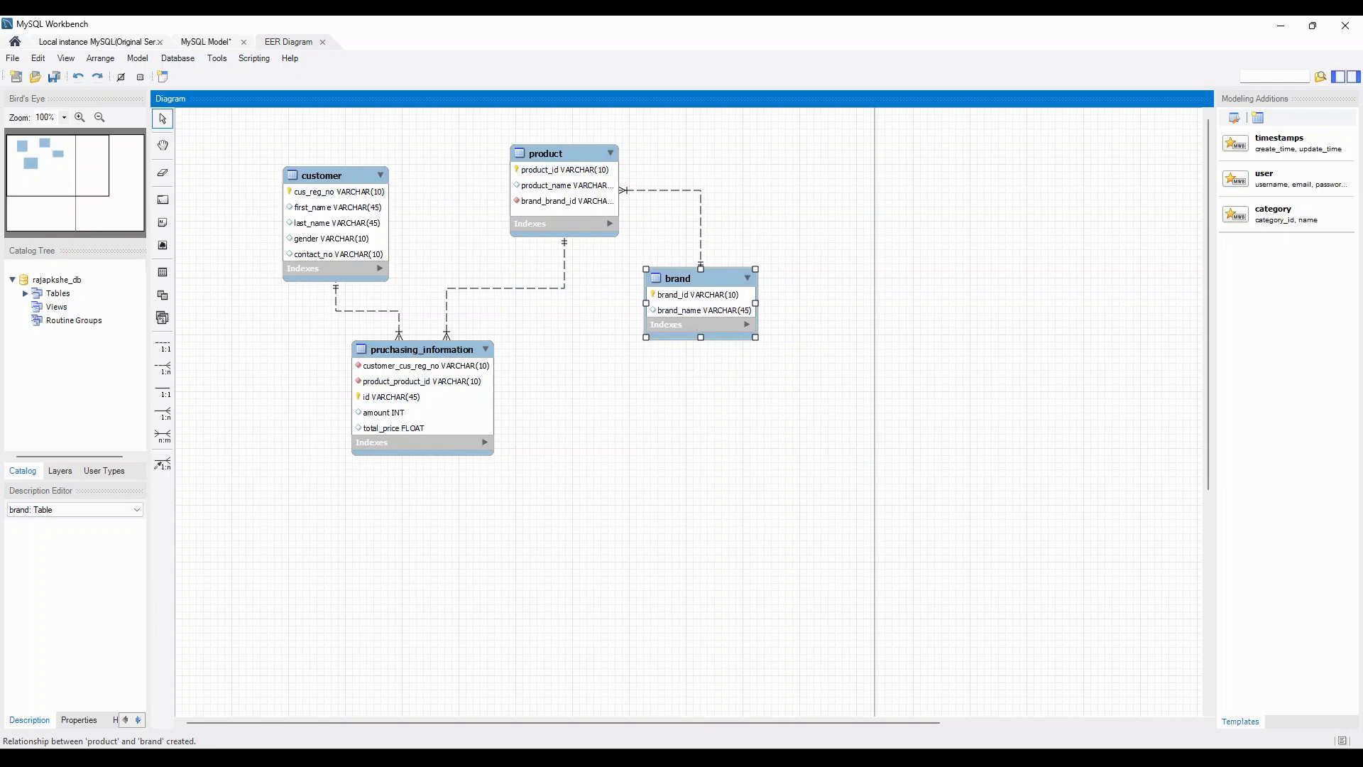
Recheck the Question Set 03 PDF and forward engineer the model's tables to the Local instance MySQL(Original Service) connection with the default options.
{"action": "left_click", "coordinate": [684, 761]}
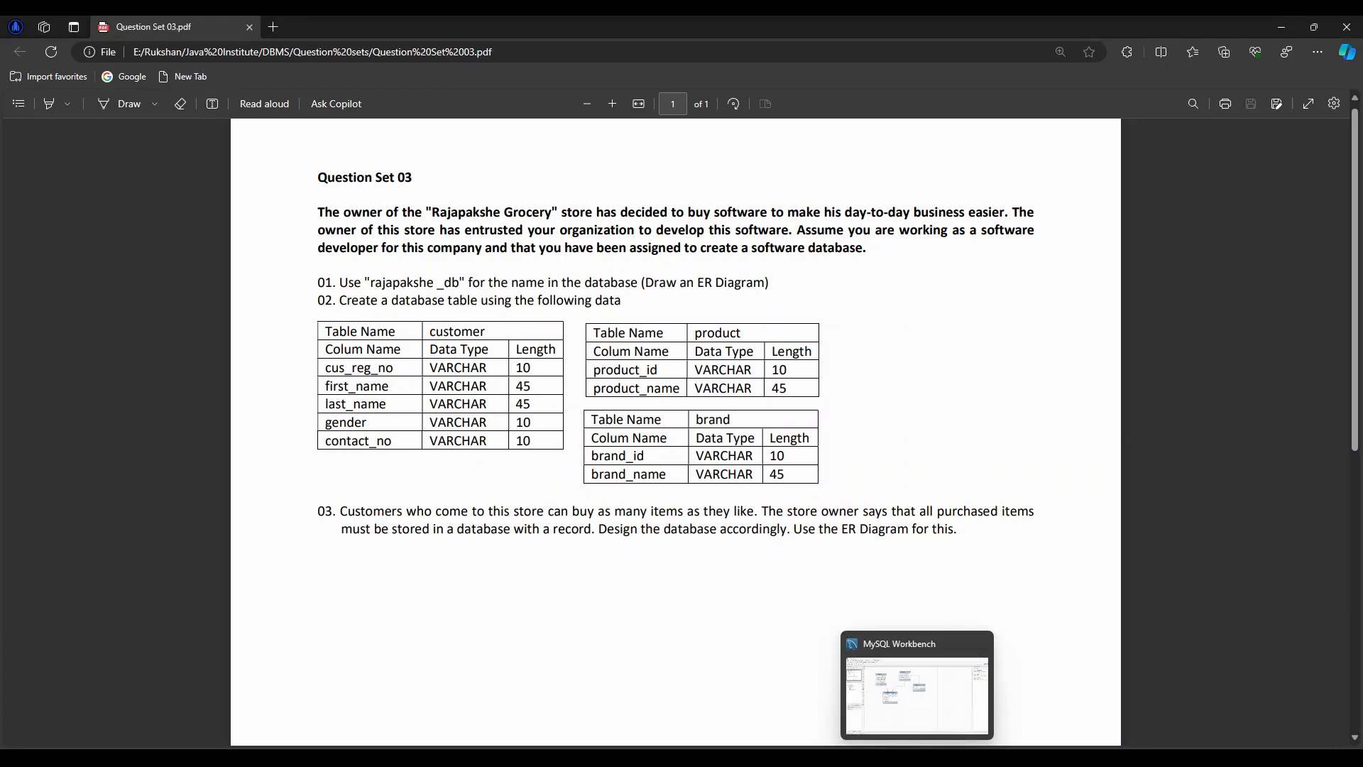
{"action": "left_click", "coordinate": [917, 758]}
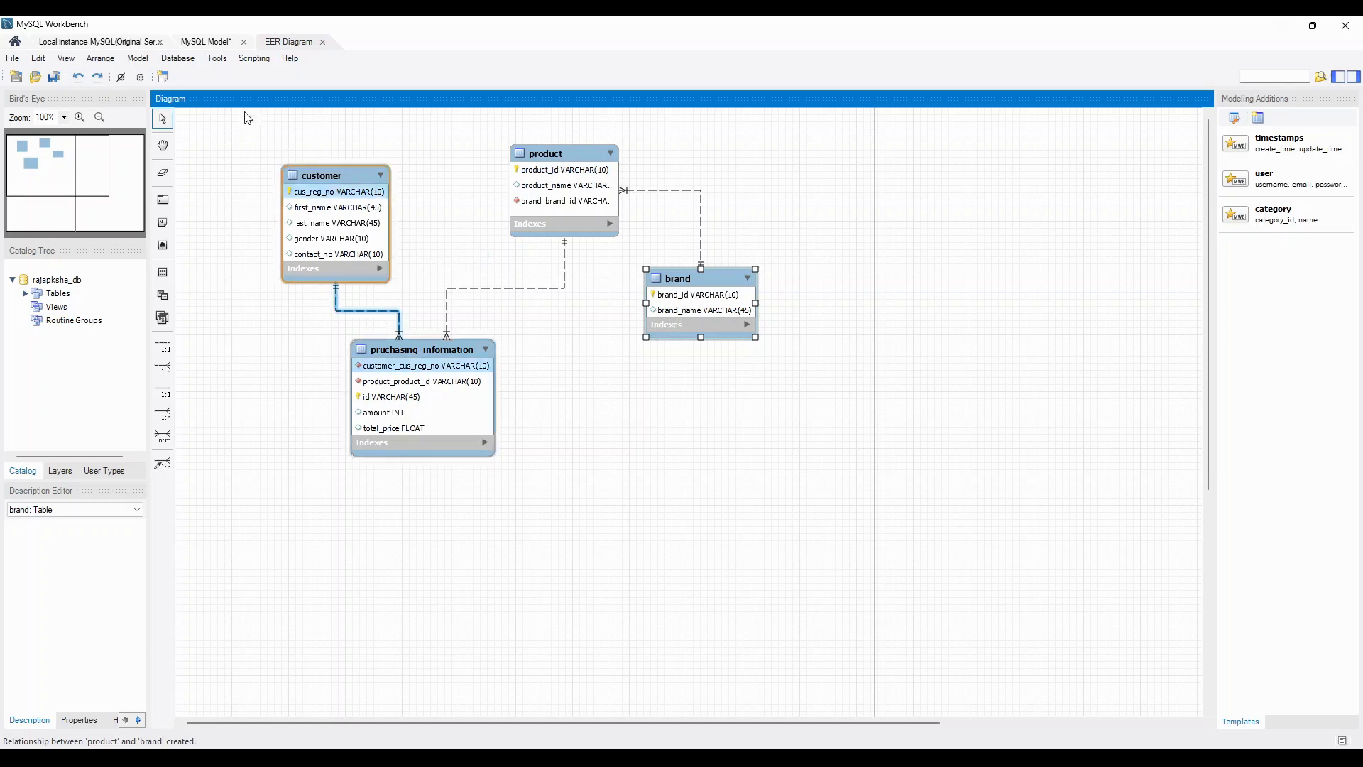
{"action": "left_click", "coordinate": [178, 58]}
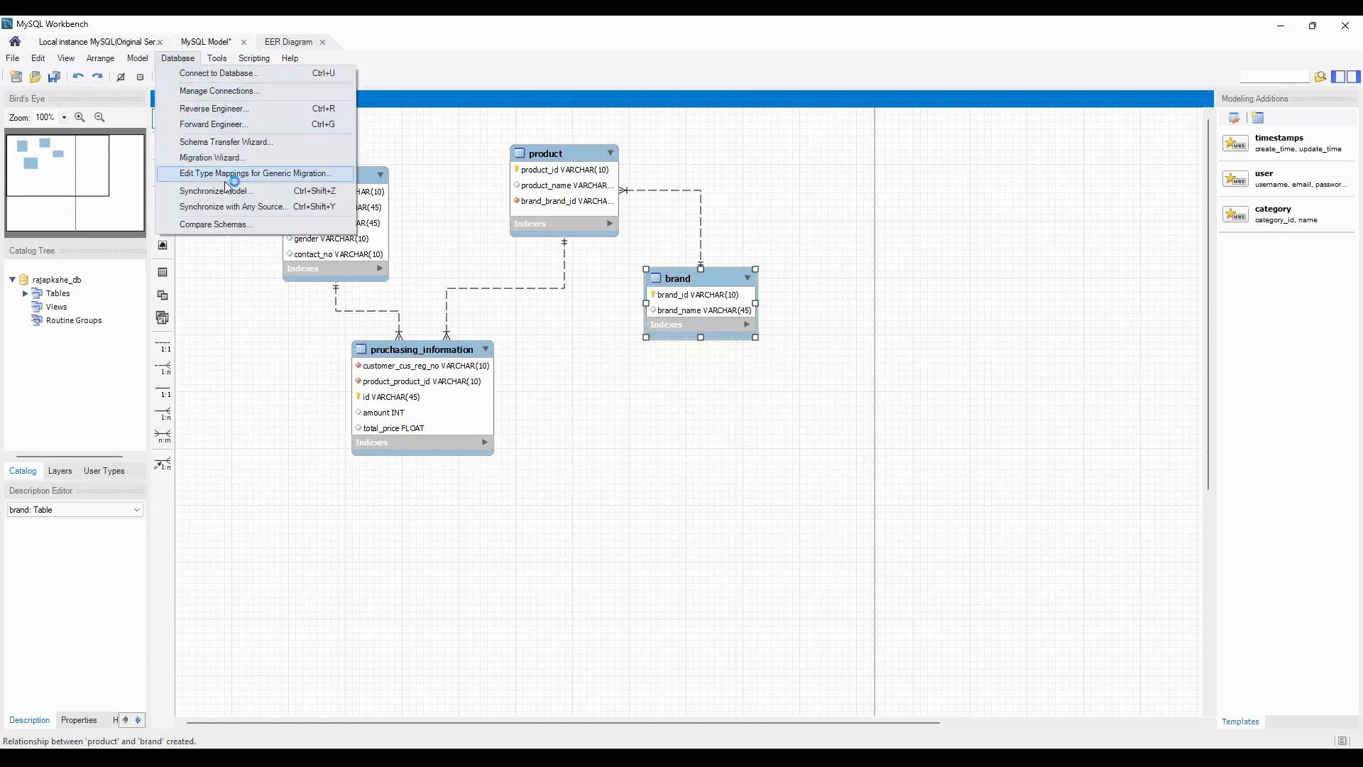
{"action": "left_click", "coordinate": [211, 128]}
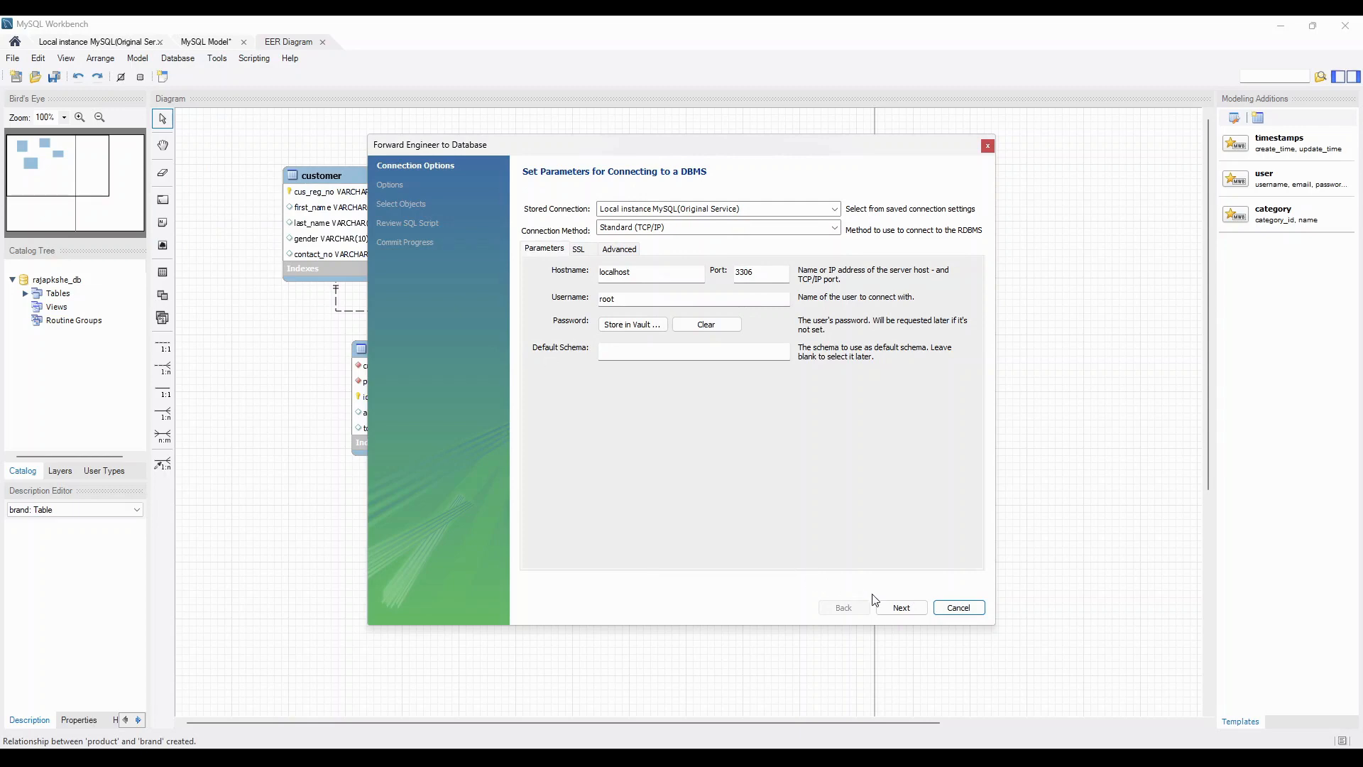
{"action": "left_click", "coordinate": [900, 608]}
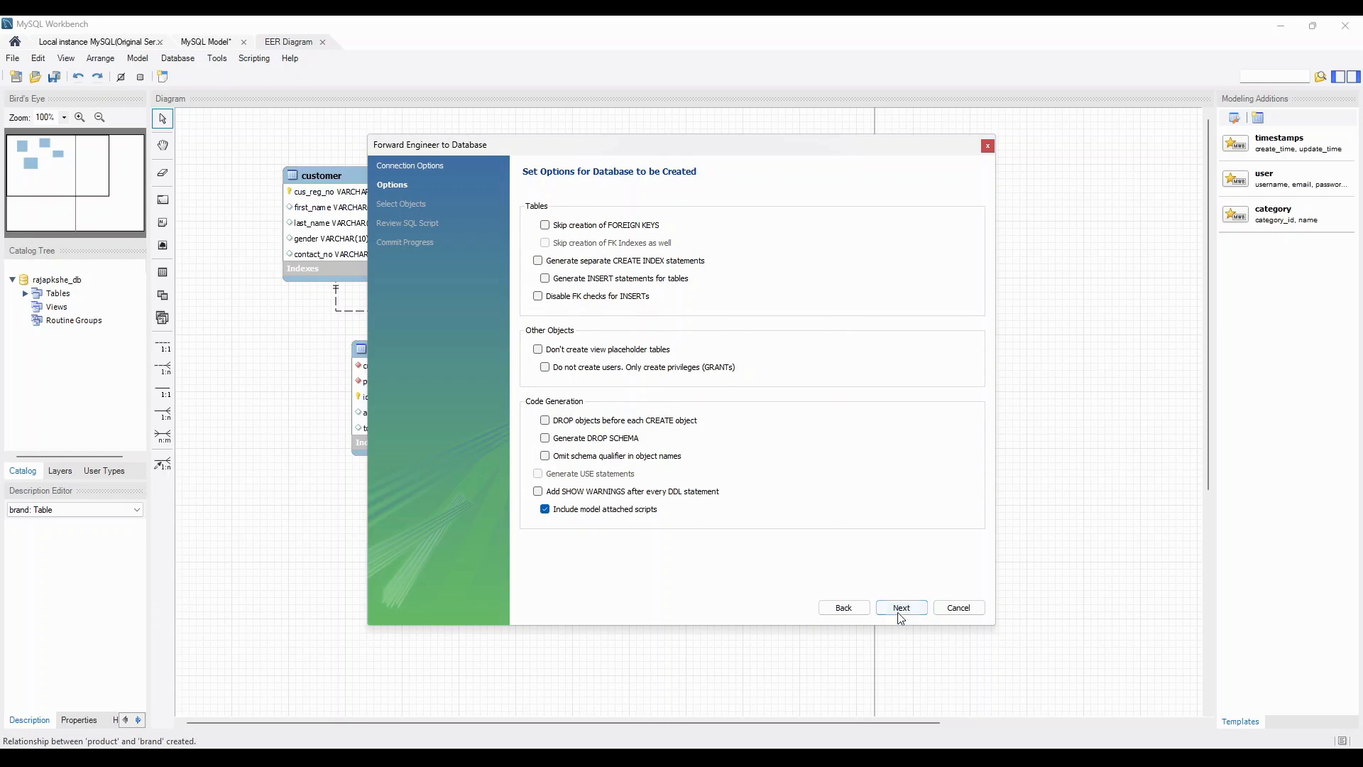
{"action": "left_click", "coordinate": [906, 612]}
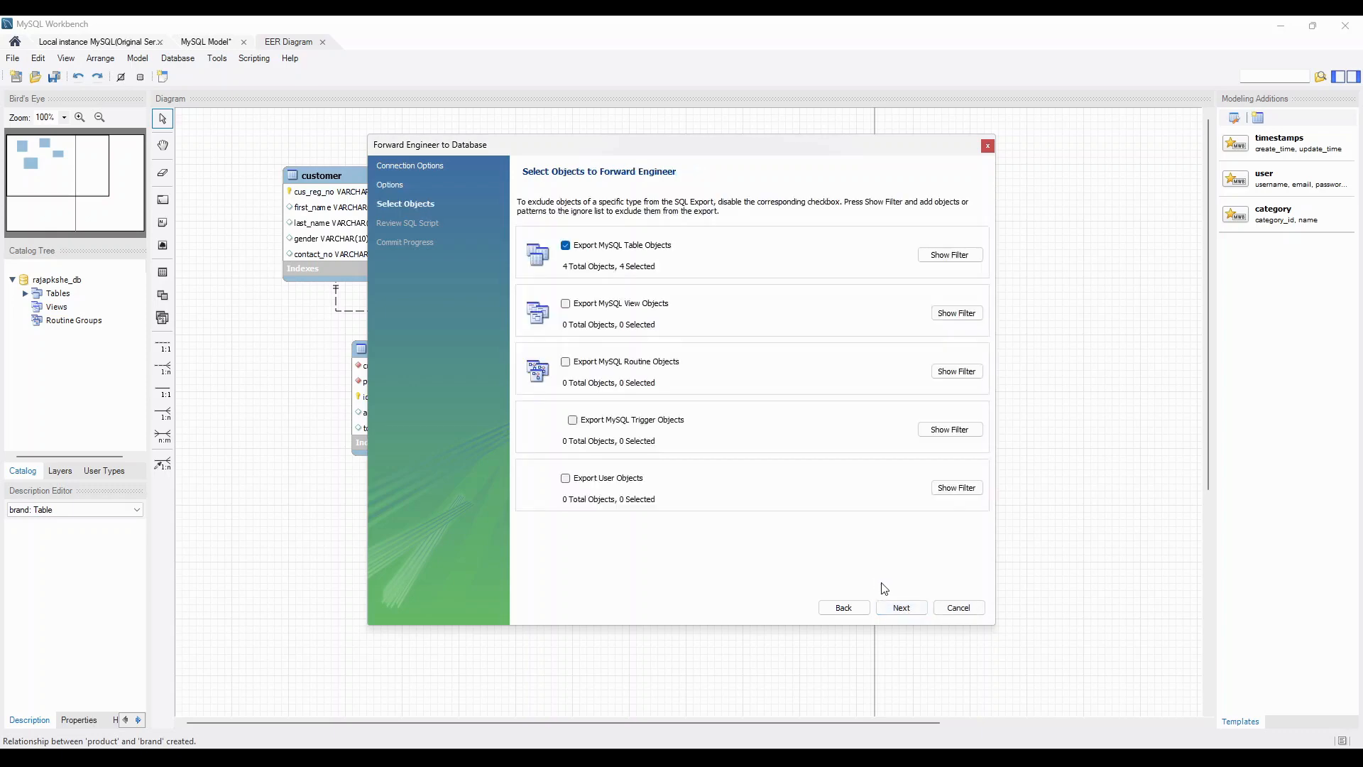
{"action": "left_click", "coordinate": [900, 608]}
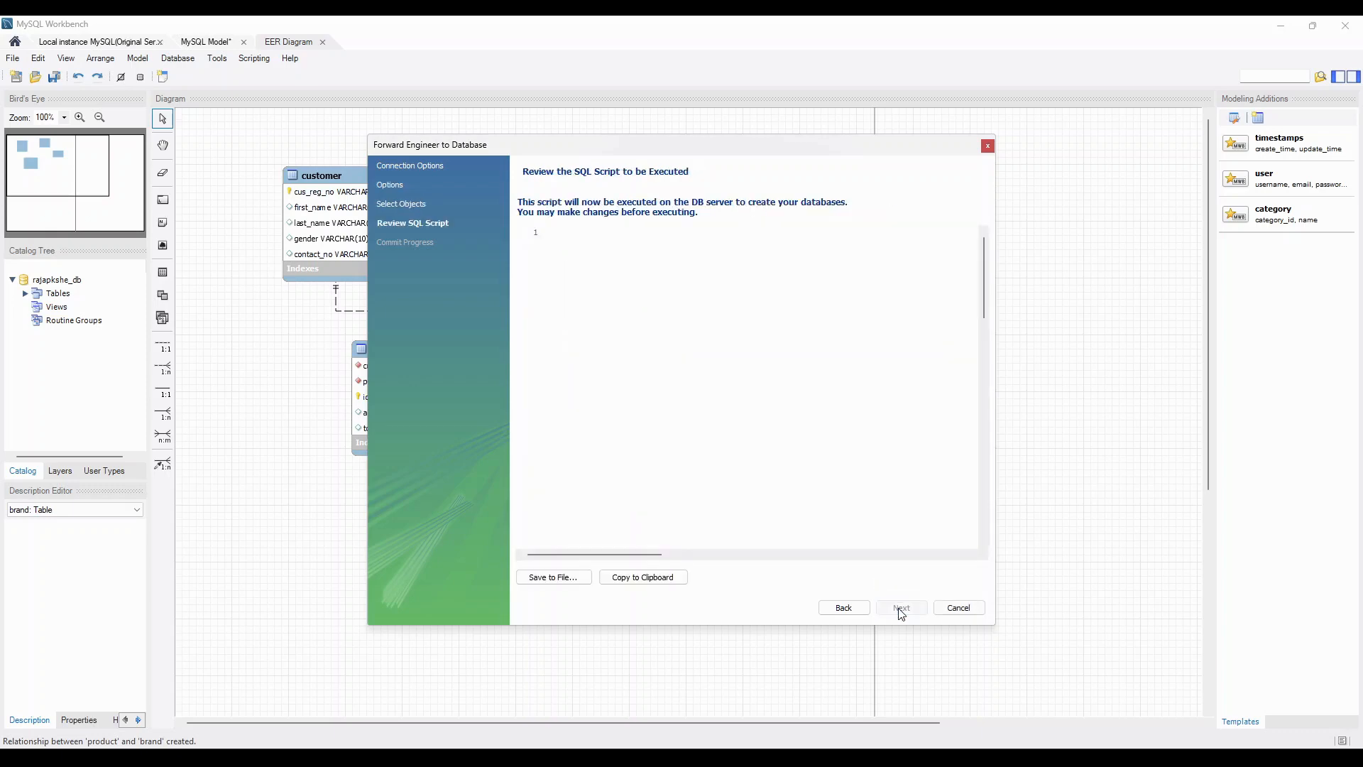
{"action": "left_click", "coordinate": [888, 609]}
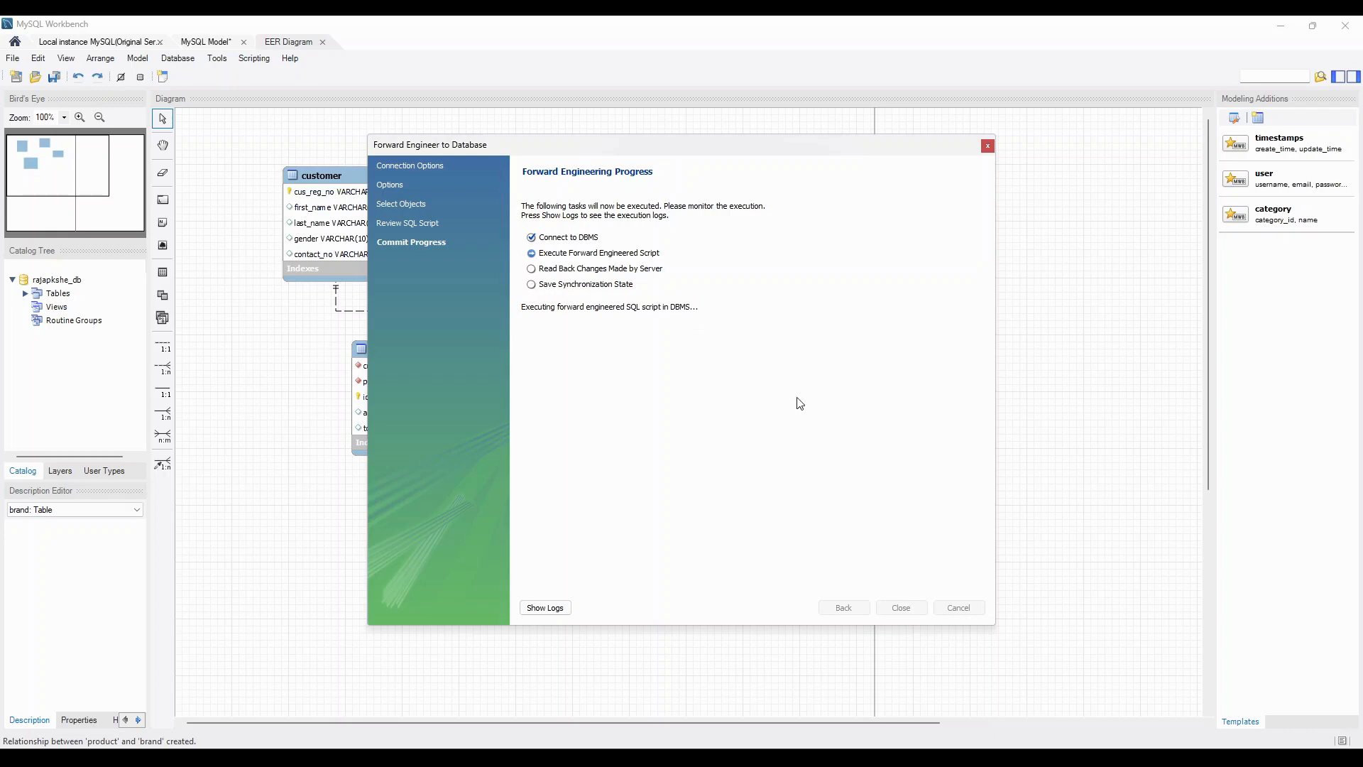
{"action": "left_click", "coordinate": [901, 608]}
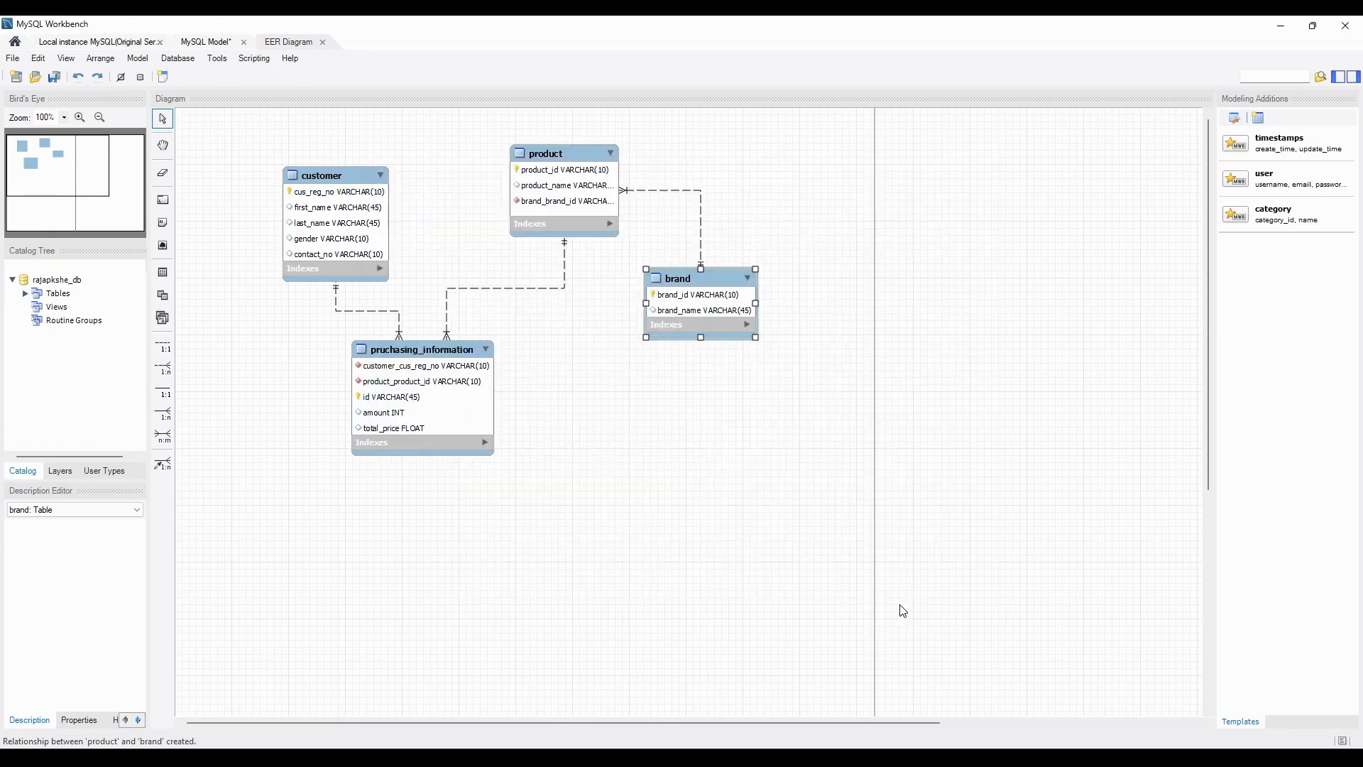
Refresh the schema list of the local MySQL instance and expand rajapkshe_db to inspect its tables.
{"action": "left_click", "coordinate": [78, 41]}
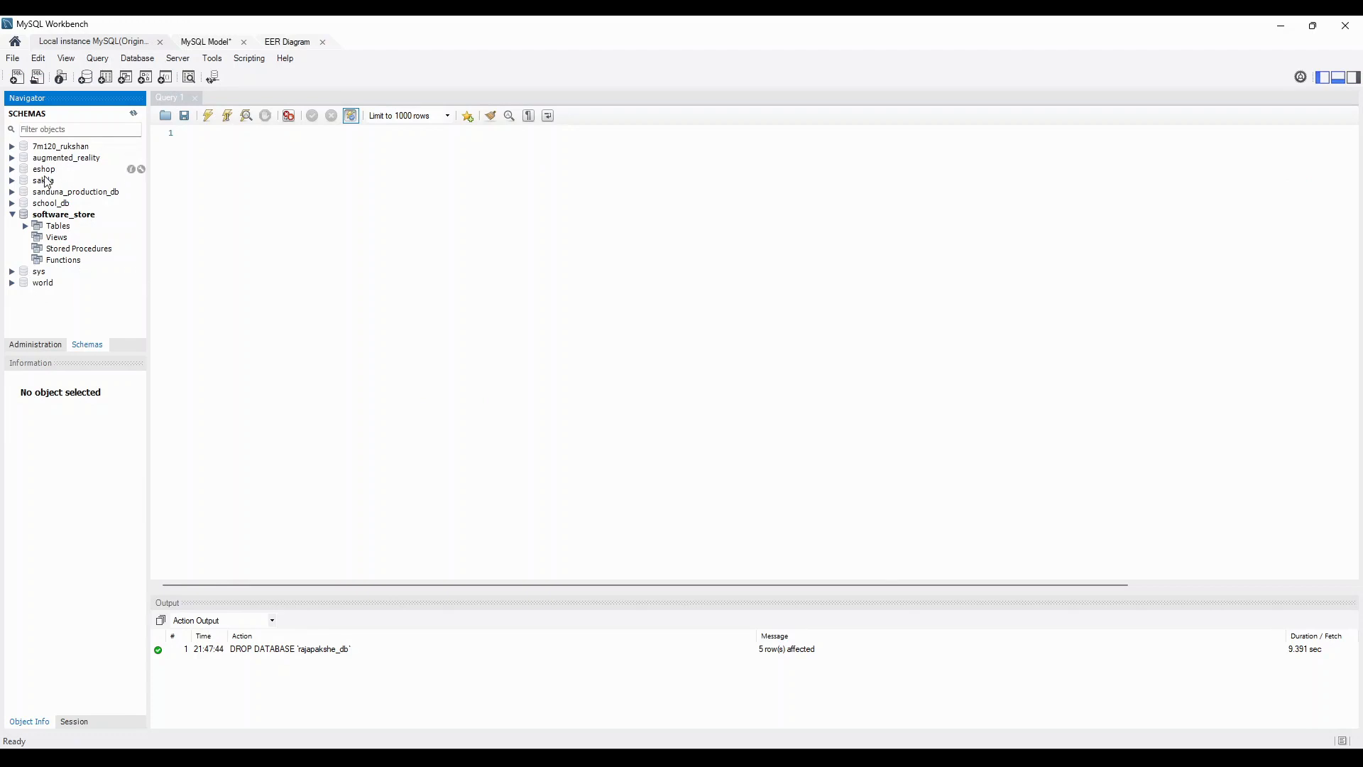
{"action": "left_click", "coordinate": [12, 215]}
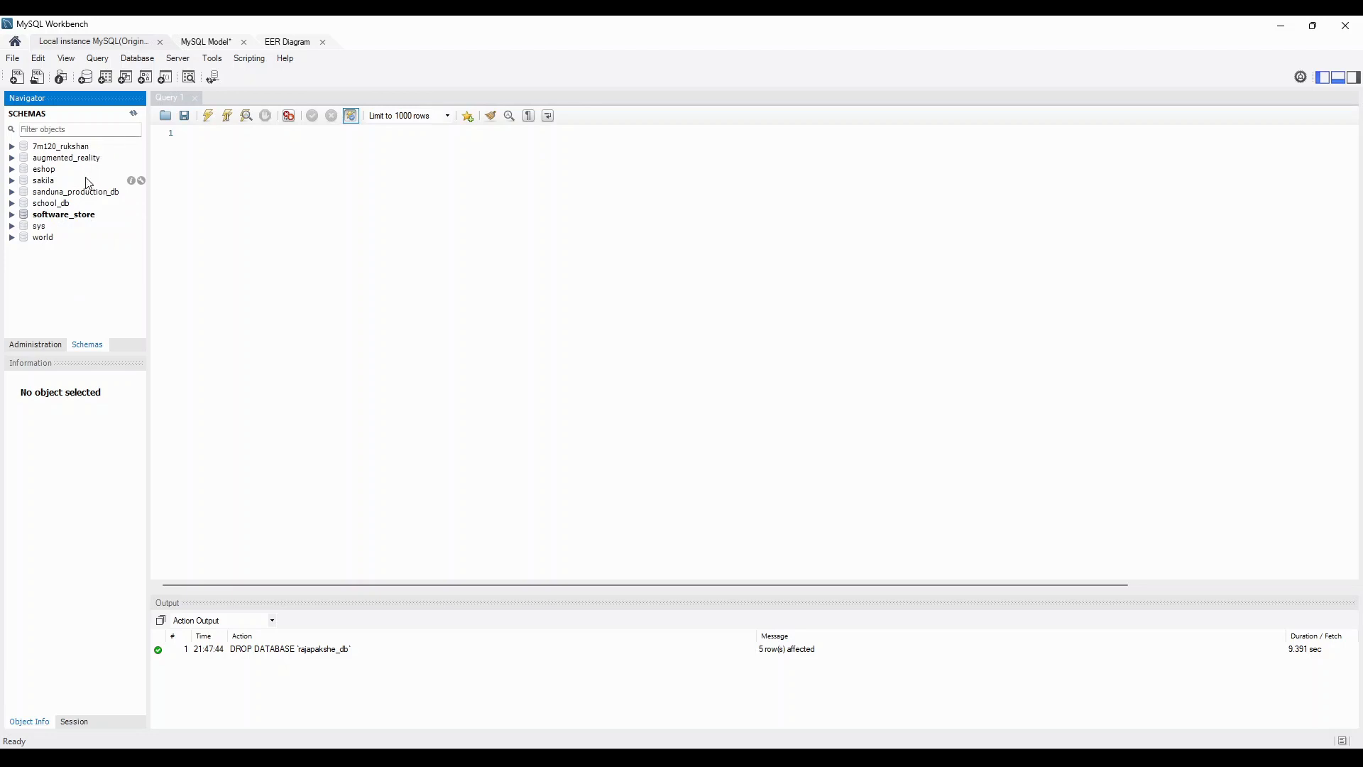
{"action": "left_click", "coordinate": [135, 116]}
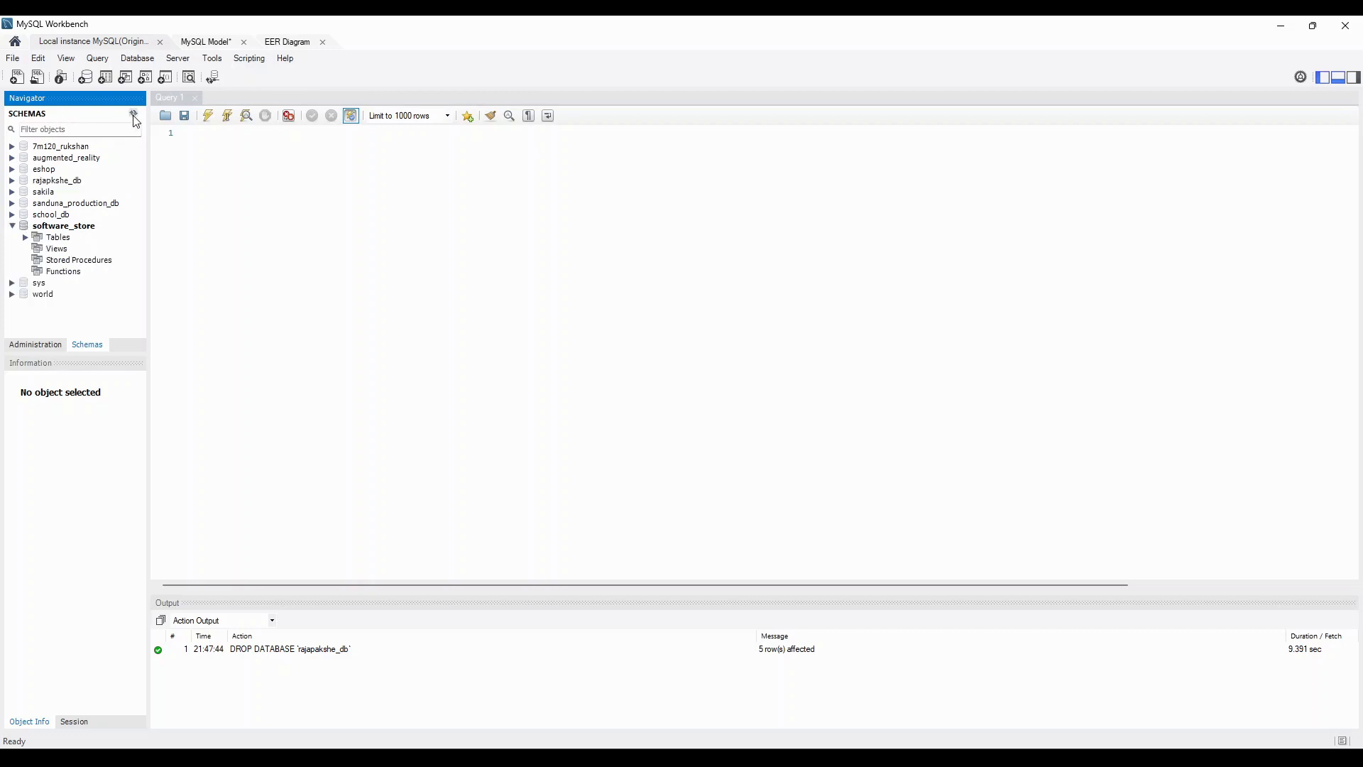
{"action": "left_click", "coordinate": [11, 226]}
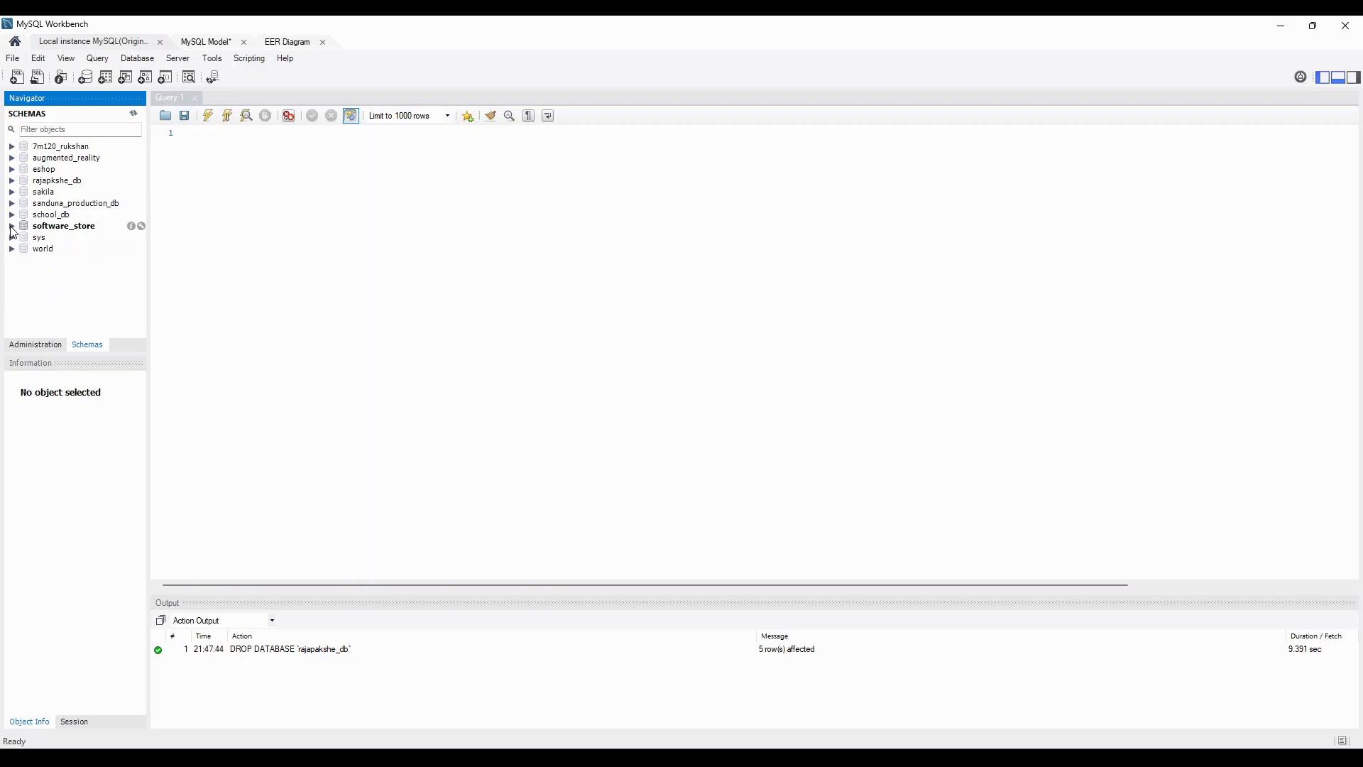
{"action": "left_click", "coordinate": [11, 180]}
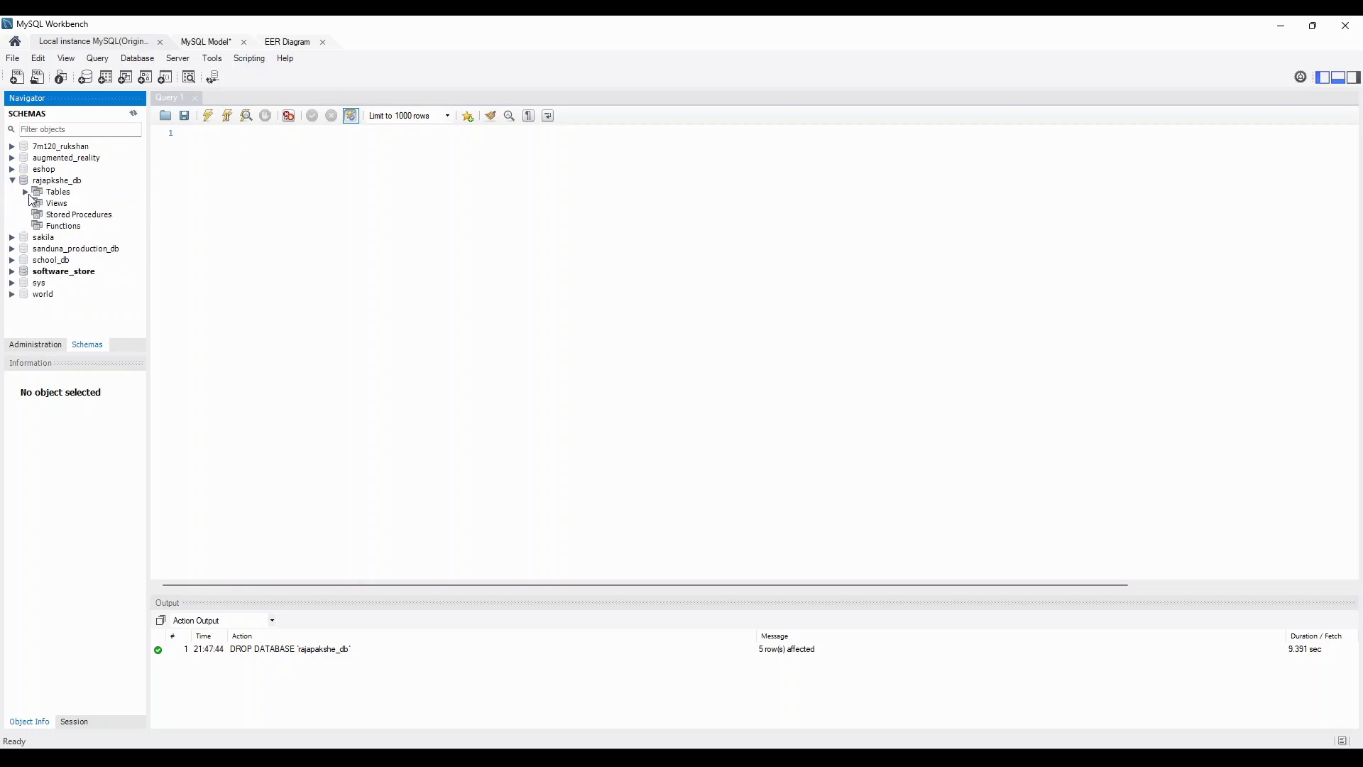
{"action": "left_click", "coordinate": [25, 191]}
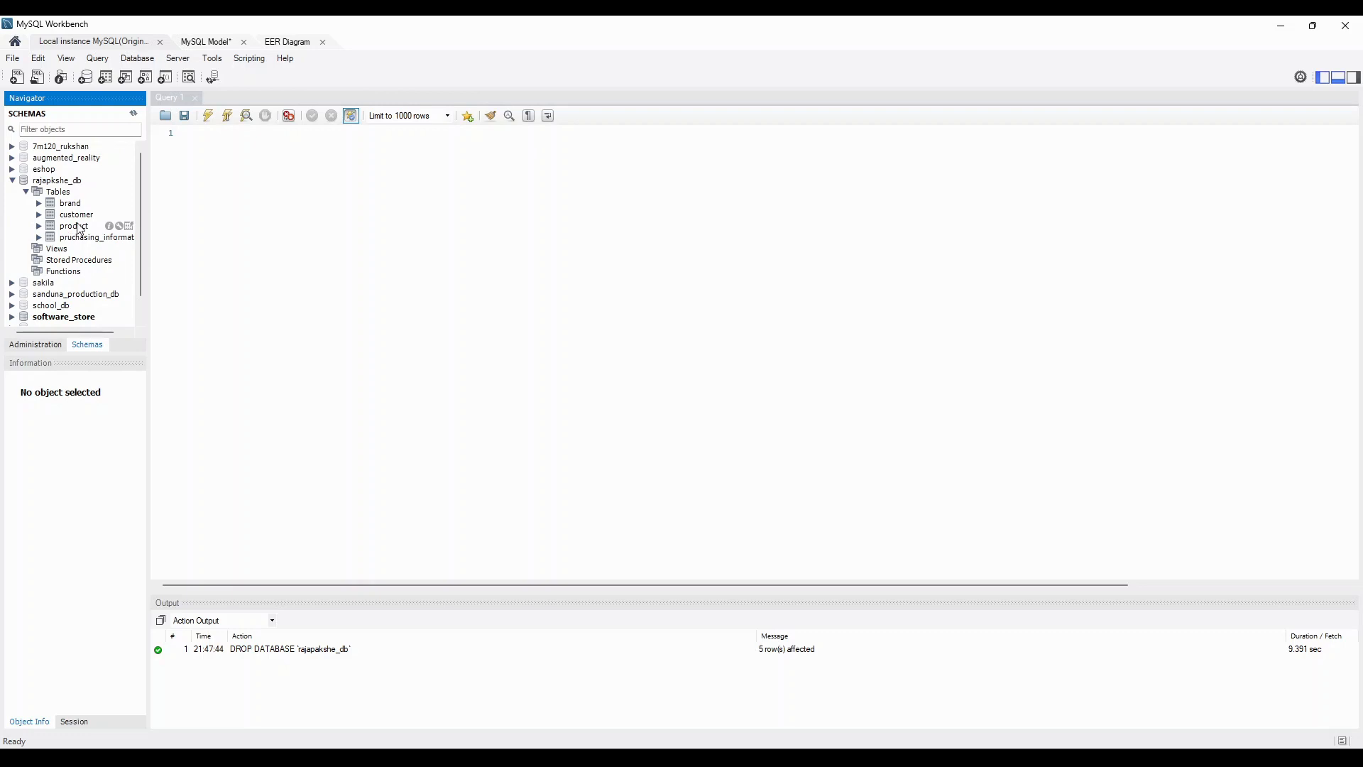